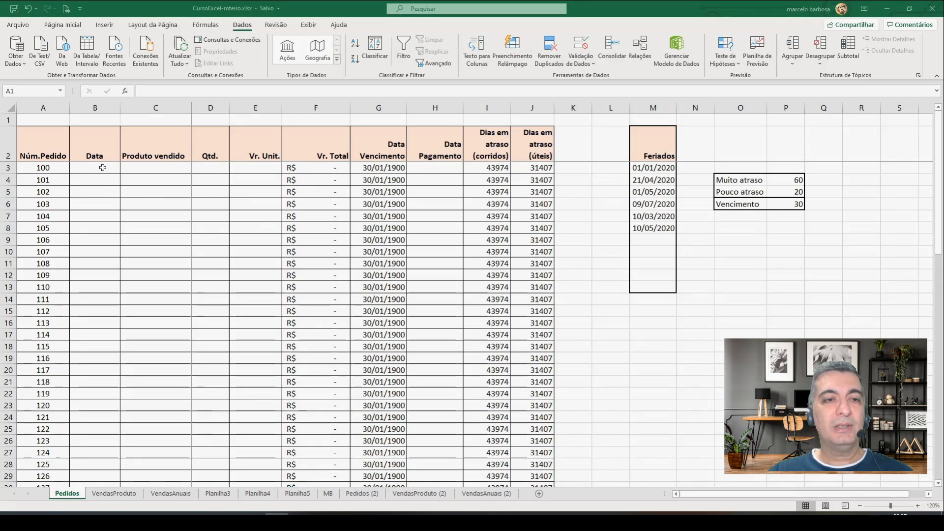
pyautogui.click(142, 167)
pyautogui.click(219, 167)
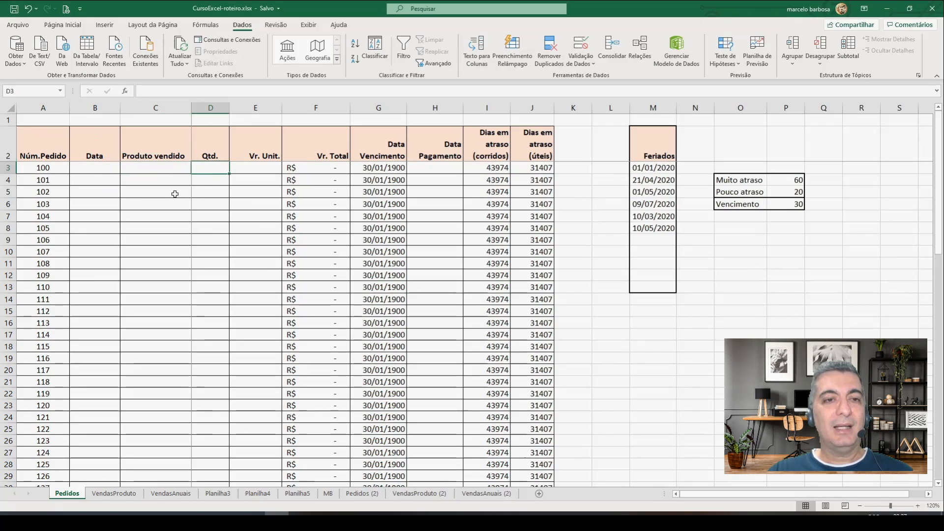
pyautogui.click(93, 179)
pyautogui.click(143, 179)
pyautogui.click(206, 182)
pyautogui.click(255, 181)
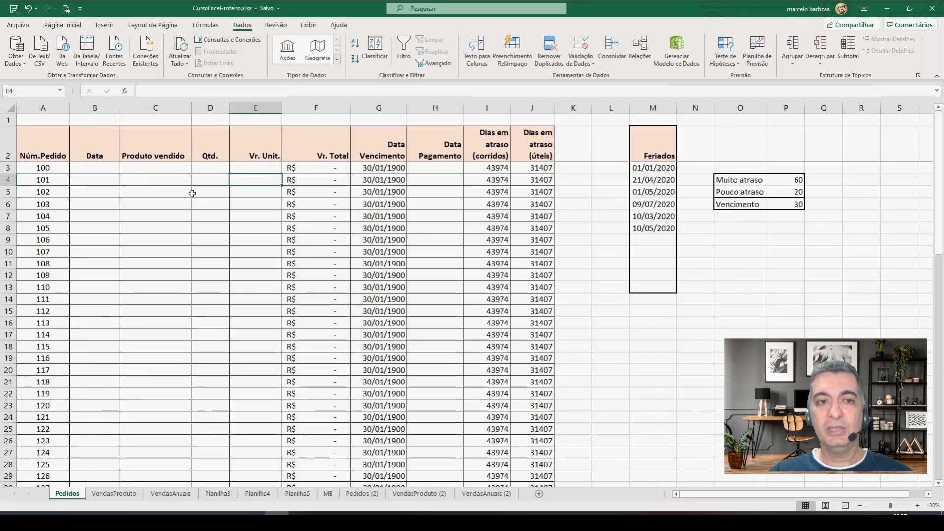
pyautogui.click(90, 169)
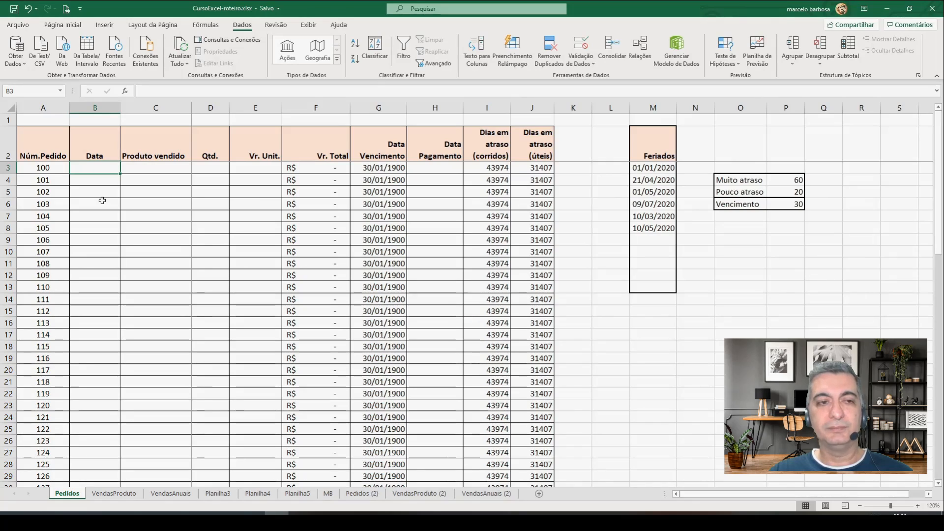
pyautogui.click(172, 170)
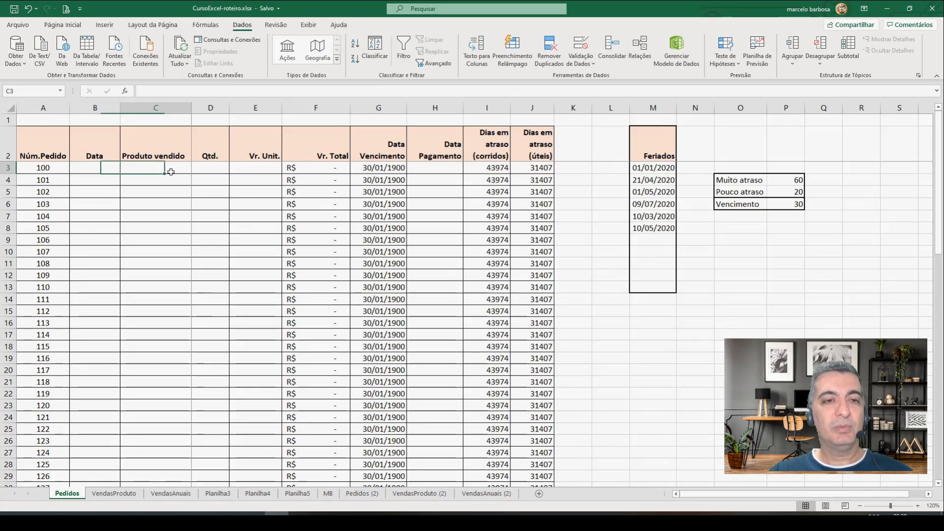
pyautogui.click(164, 180)
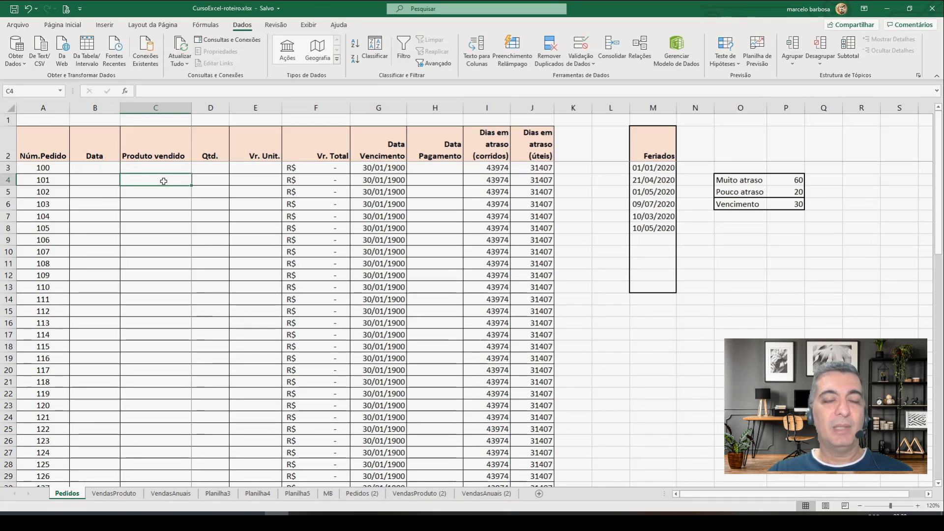
pyautogui.click(164, 192)
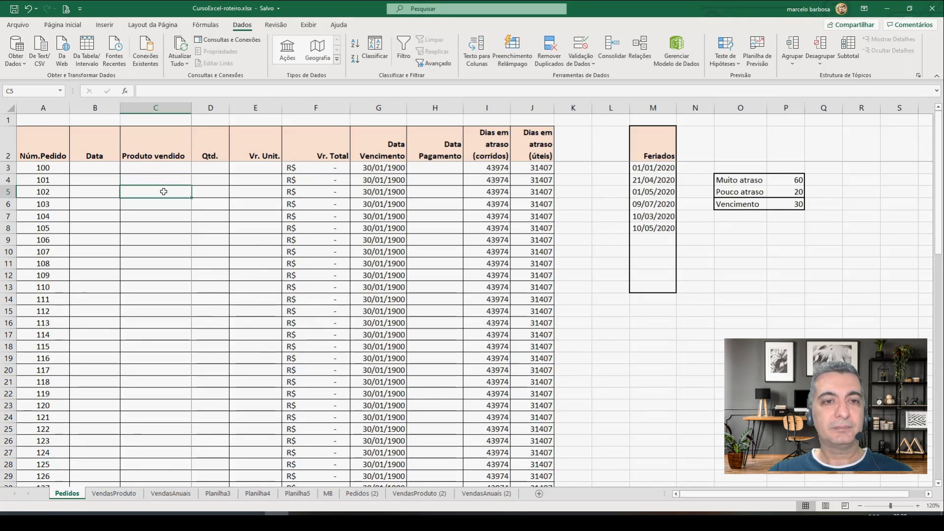
pyautogui.click(210, 178)
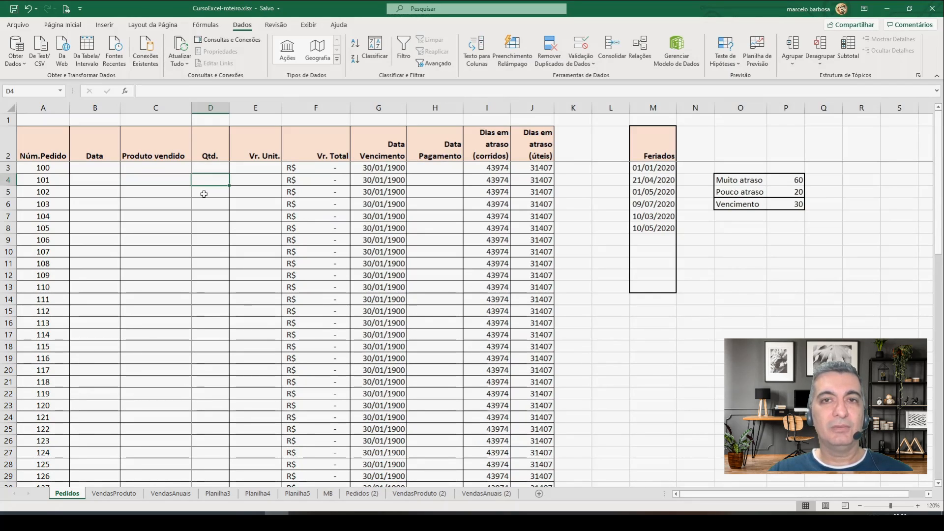
pyautogui.click(208, 192)
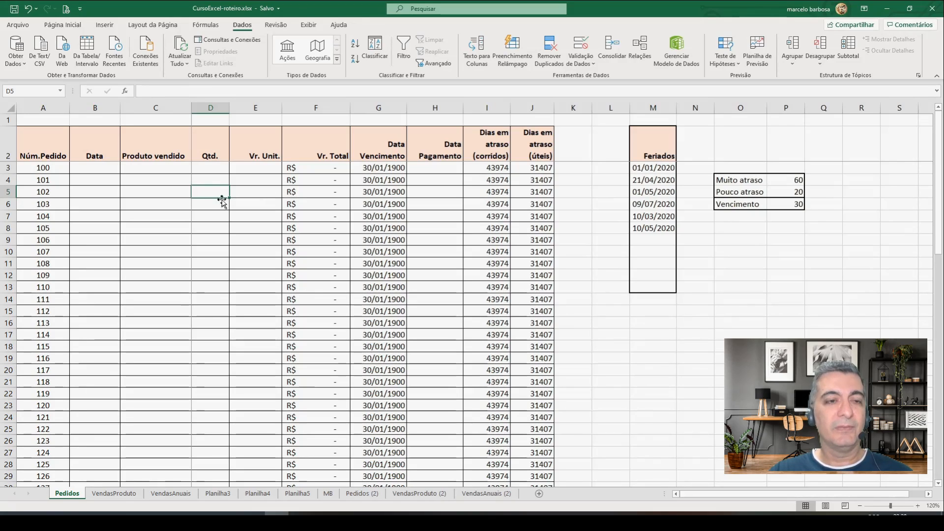
# - Start a data validation rule for cell B3 in the Data column that allows only the type Data
pyautogui.click(100, 170)
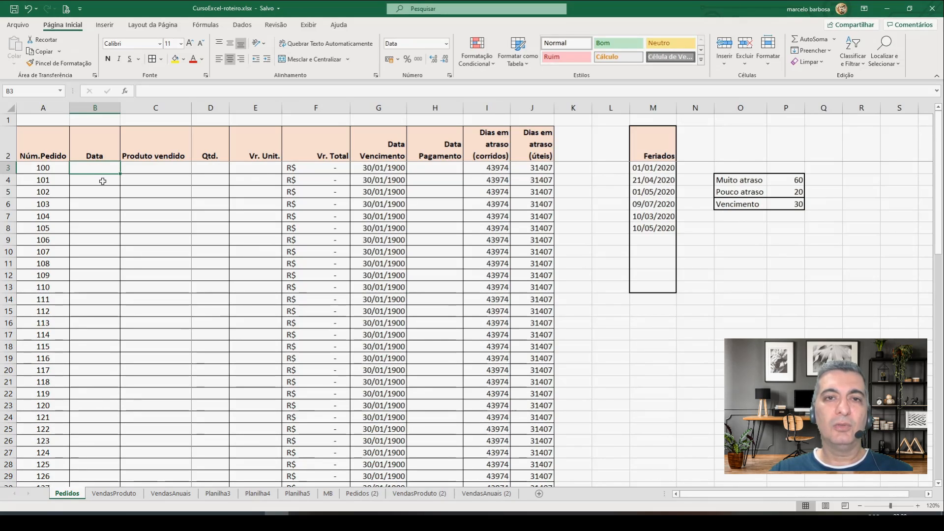
pyautogui.click(243, 26)
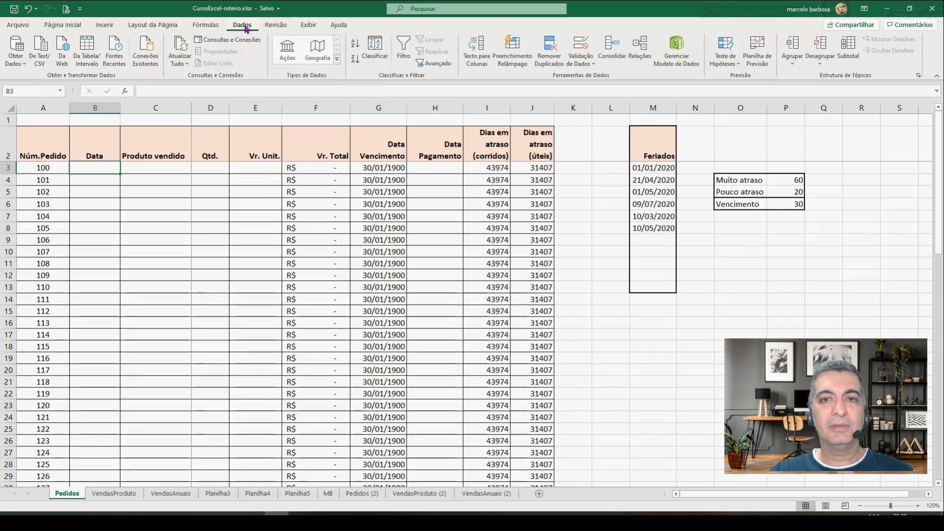
pyautogui.click(592, 66)
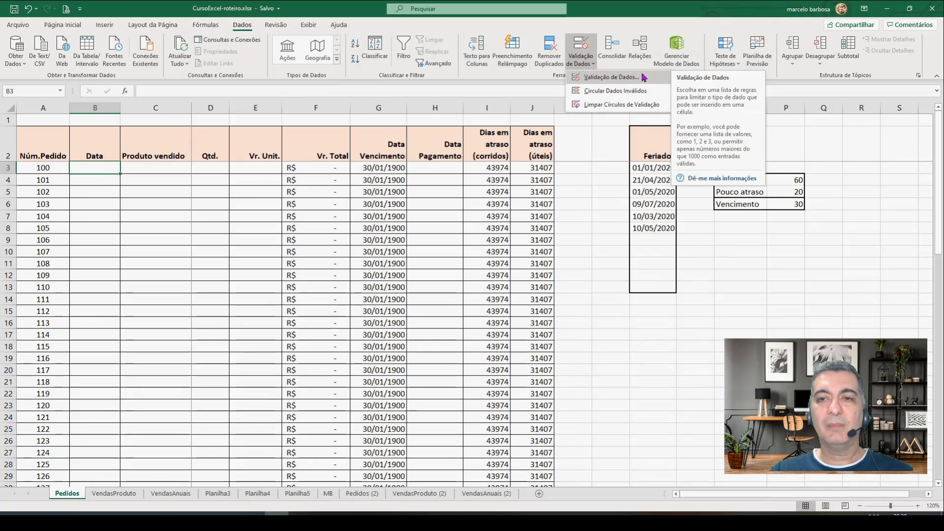
pyautogui.click(604, 79)
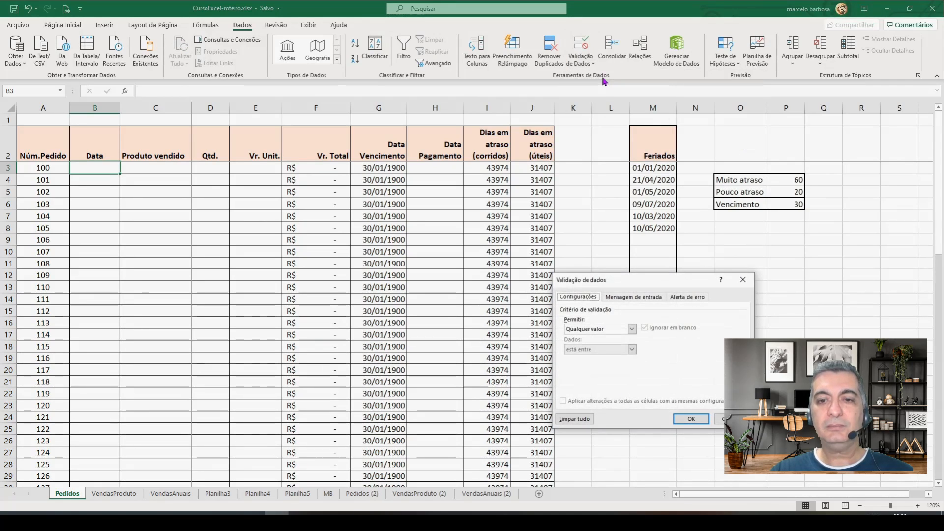
pyautogui.moveTo(619, 280); pyautogui.dragTo(422, 174)
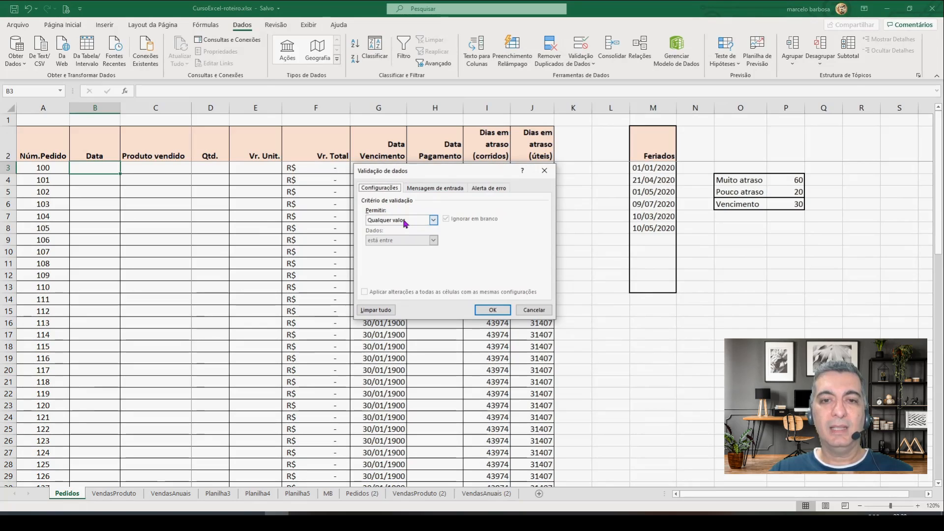
pyautogui.click(433, 220)
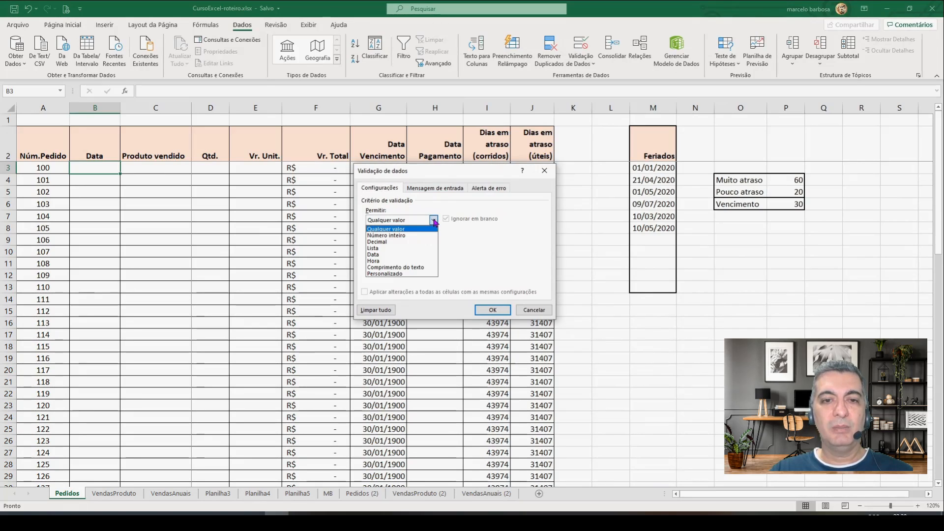
pyautogui.click(386, 255)
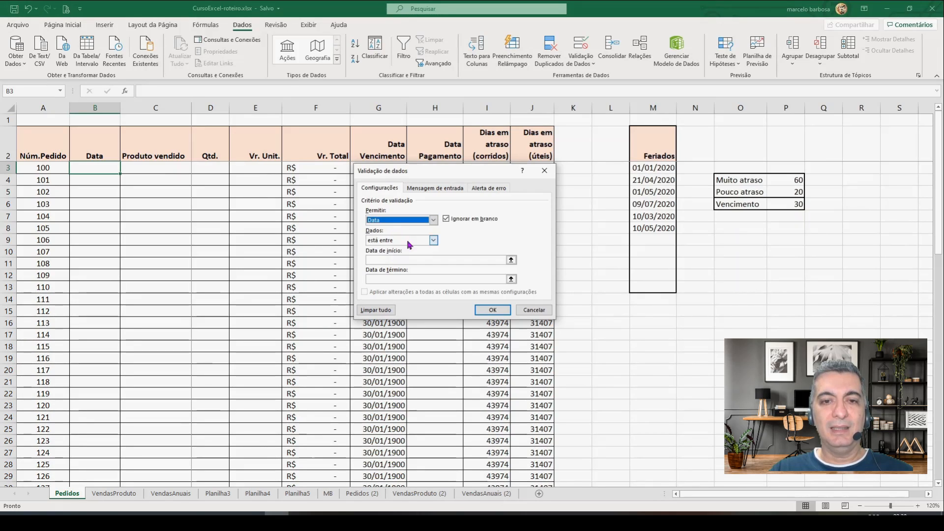
# - Set the validation condition to "é maior ou igual a" with the start date =hoje() and apply the rule
pyautogui.click(434, 240)
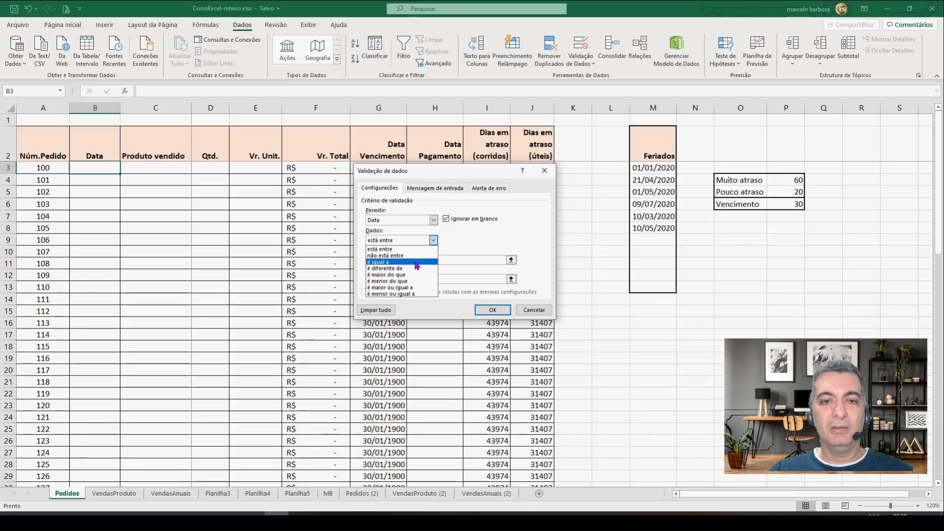
pyautogui.click(419, 288)
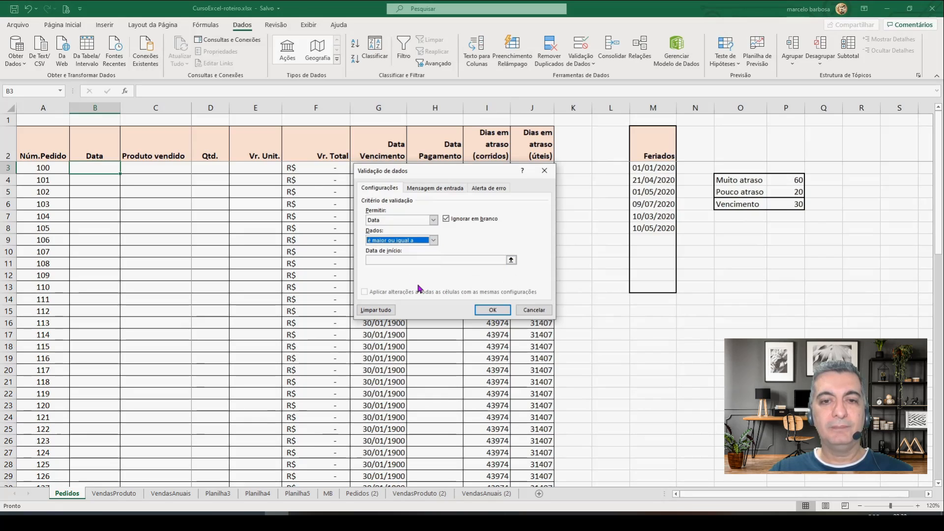
pyautogui.click(417, 260)
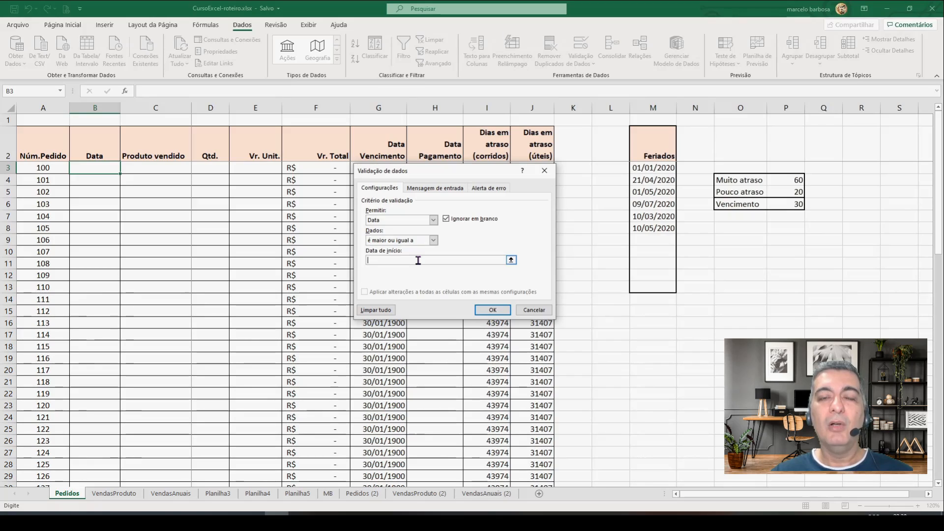
pyautogui.write('=hoje')
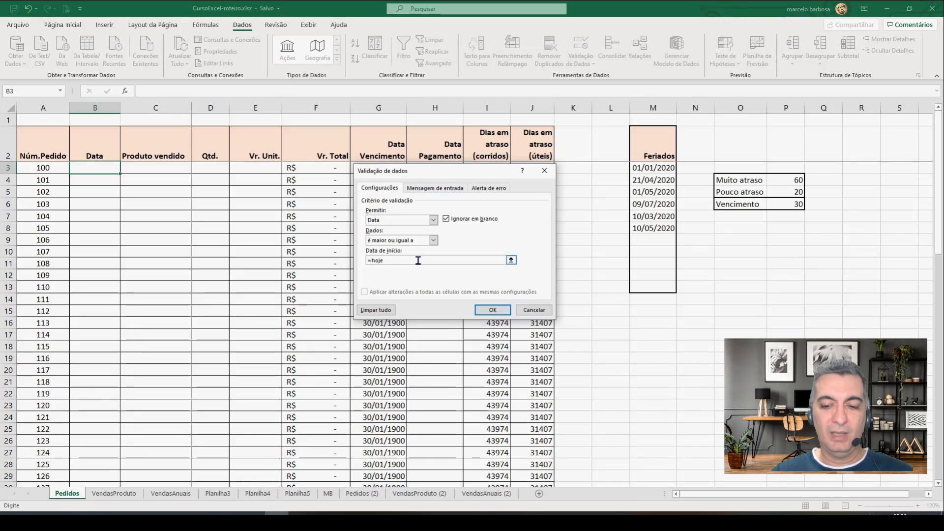
pyautogui.write('()')
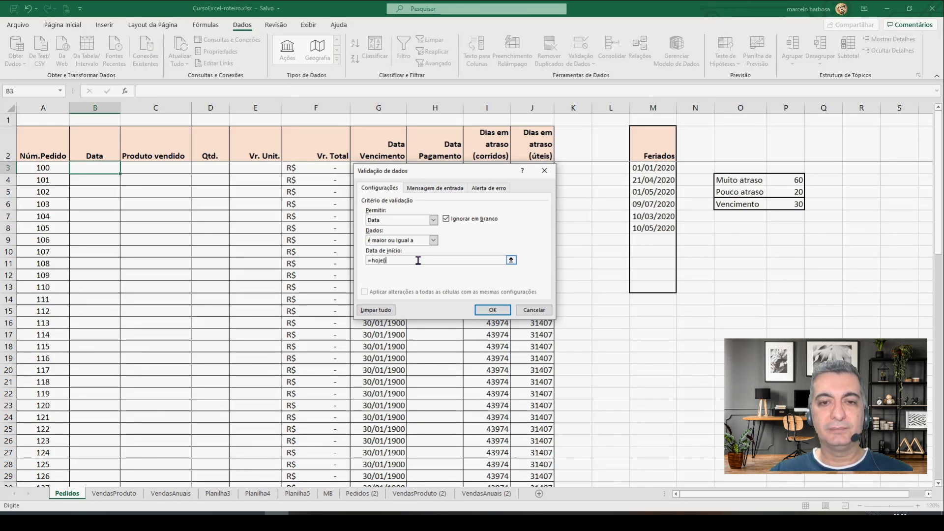
pyautogui.click(486, 311)
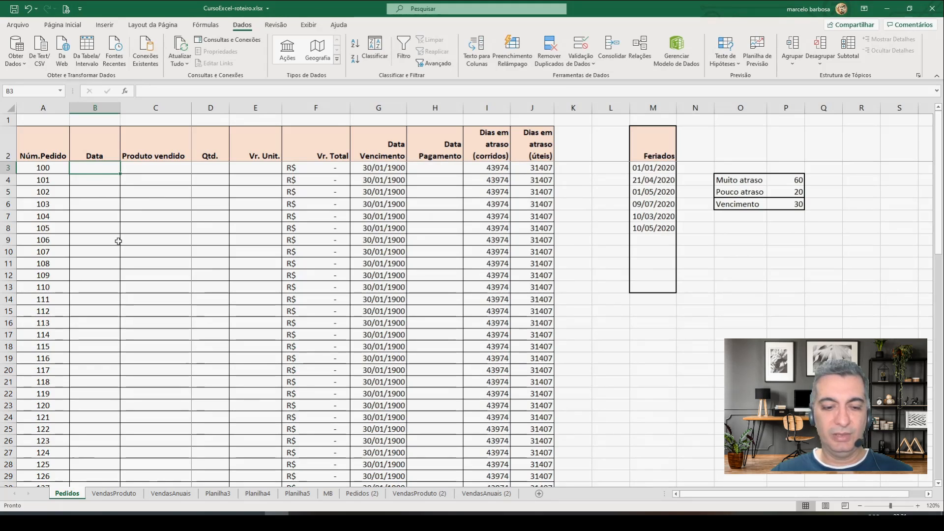
# - Enter the date 23-6 in cell B3 to test the validation rule
pyautogui.write('23/06')
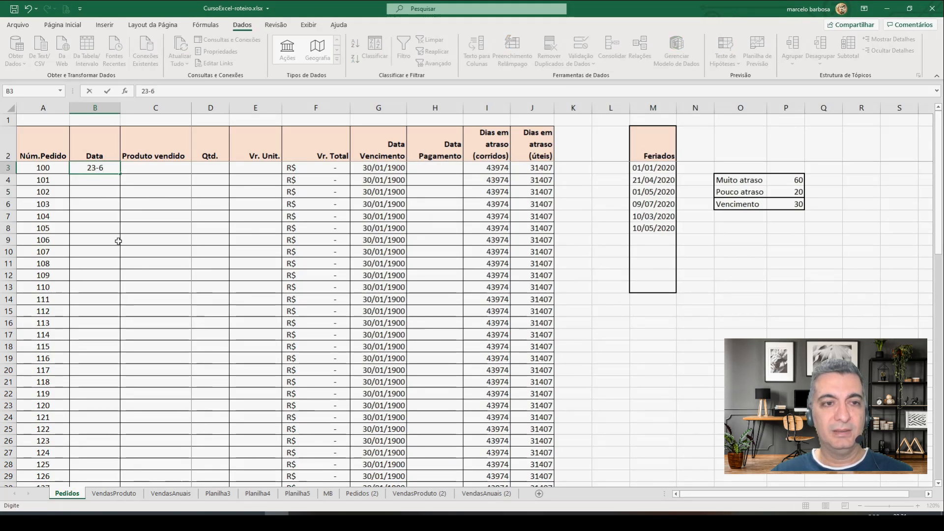
pyautogui.press('Return')
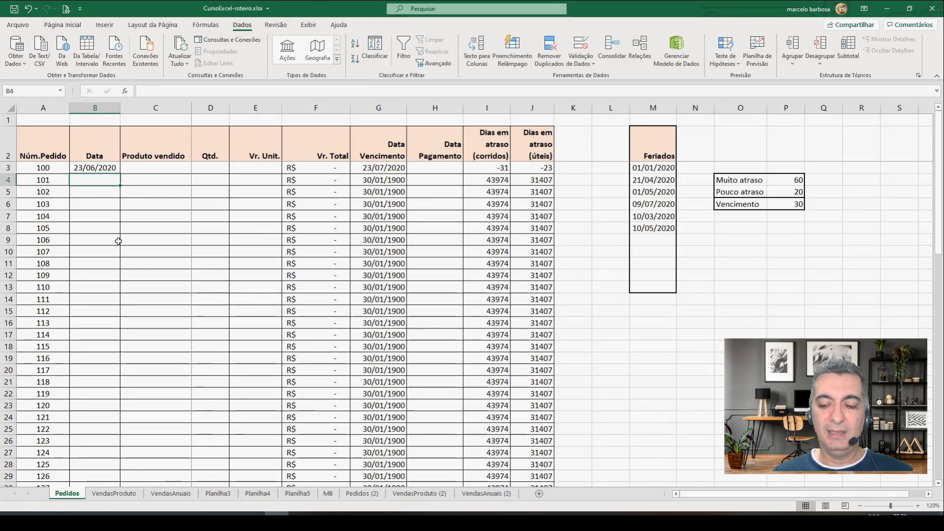
pyautogui.press('Up')
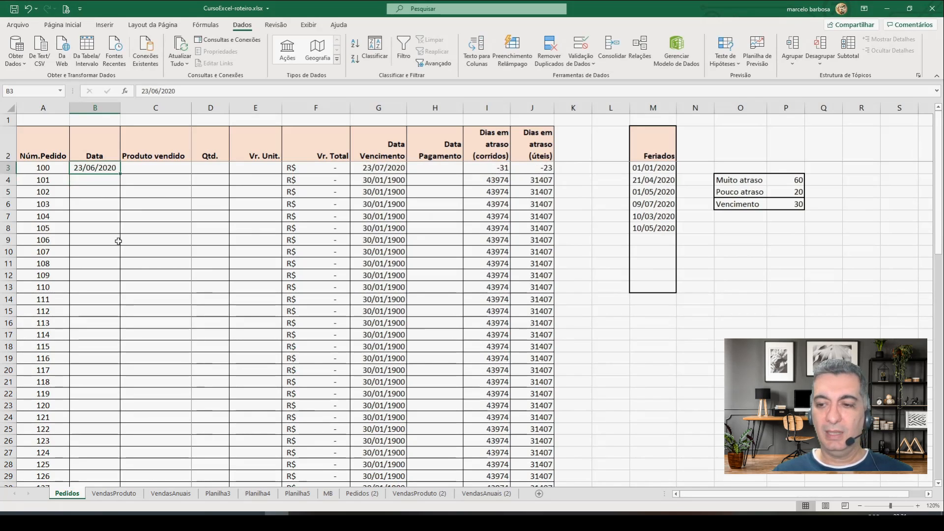
# - Try to enter the date 21-6 in cell B3, retry it once, and cancel the entry
pyautogui.write('21-6')
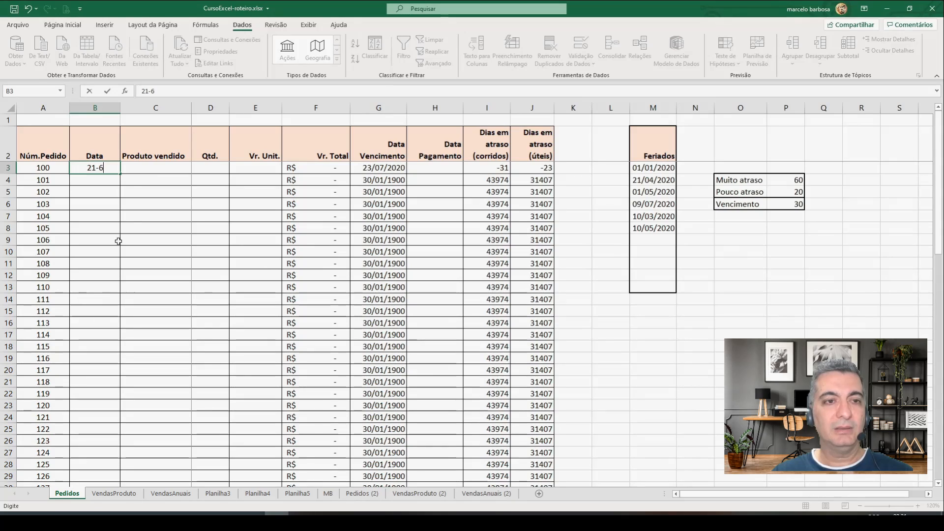
pyautogui.press('Return')
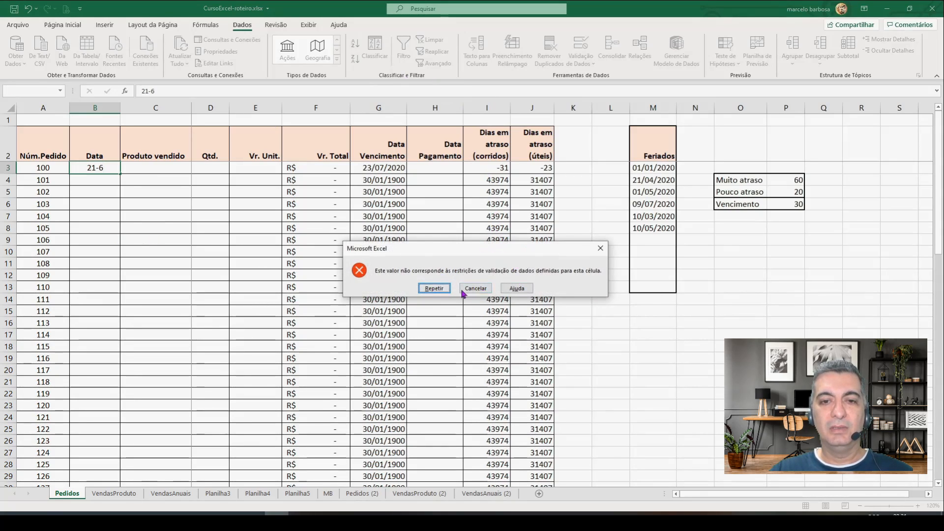
pyautogui.click(433, 289)
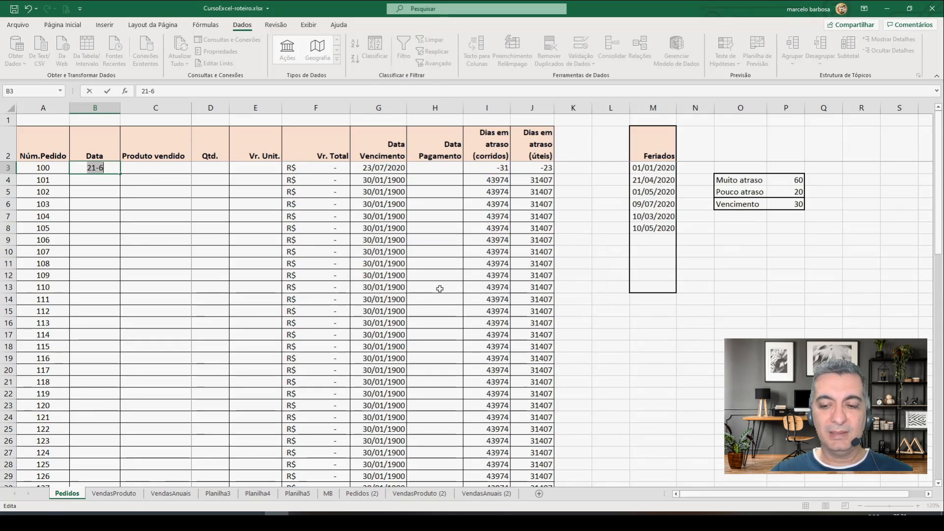
pyautogui.press('Return')
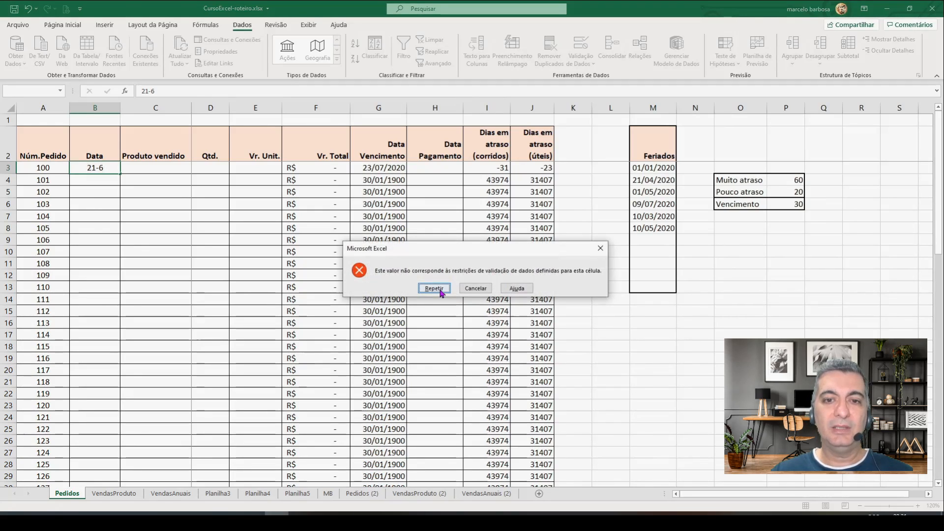
pyautogui.click(475, 288)
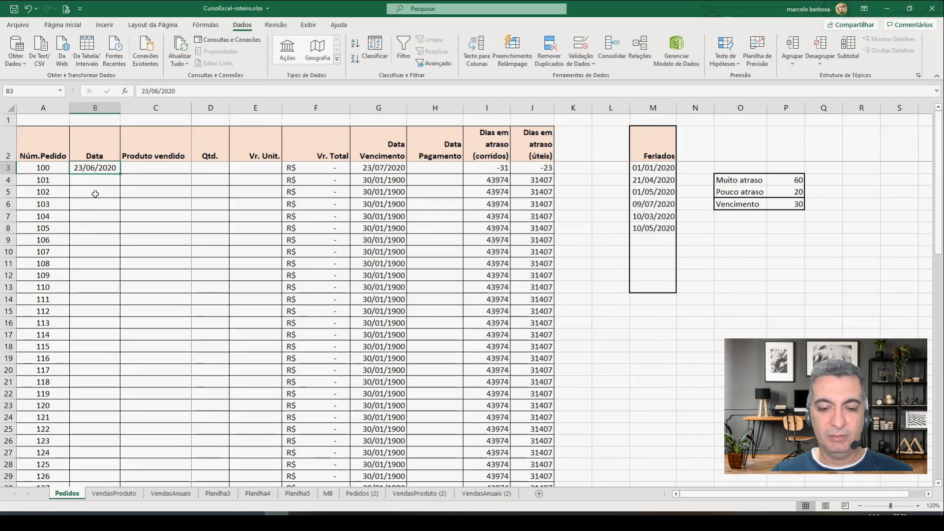
# - Test the rule with the date 25-6 in cell B3 and clear the cell's content
pyautogui.write('25-6')
pyautogui.press('Return')
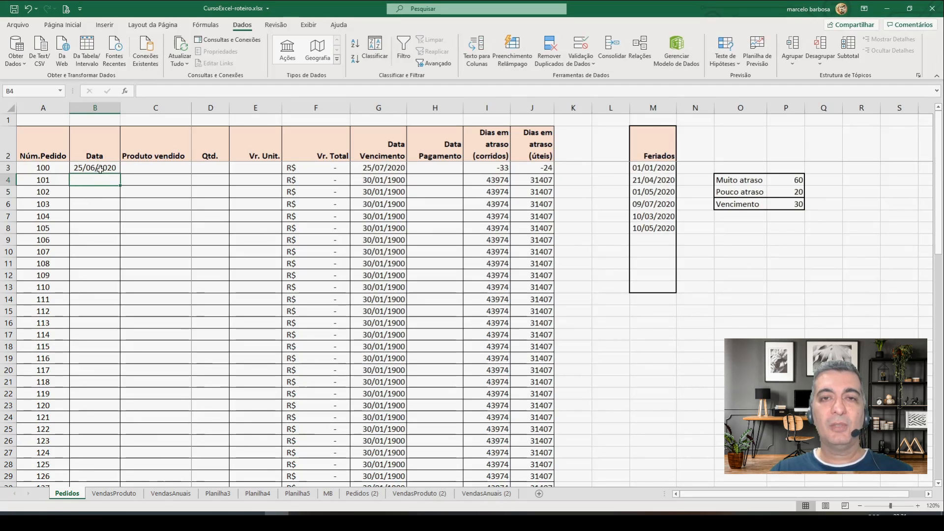
pyautogui.scroll(-2, 95, 263)
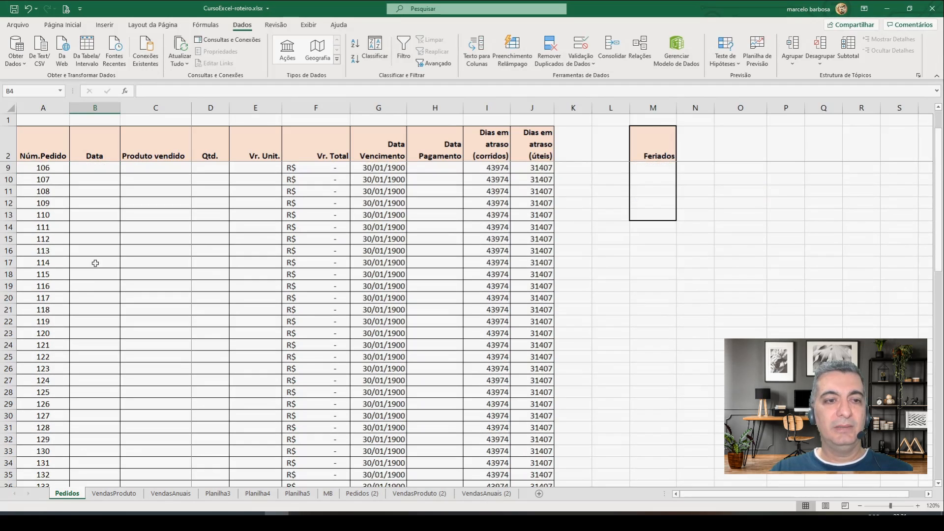
pyautogui.scroll(-13, 95, 263)
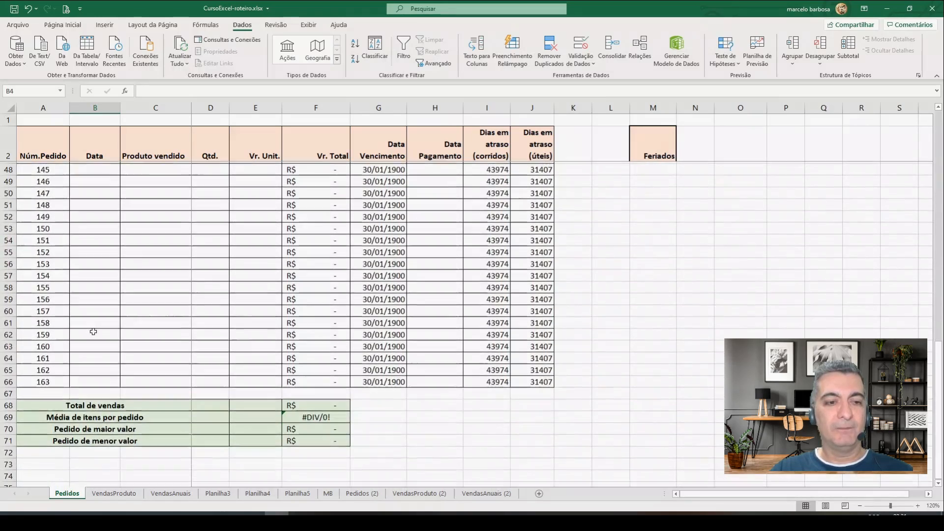
pyautogui.scroll(15, 93, 332)
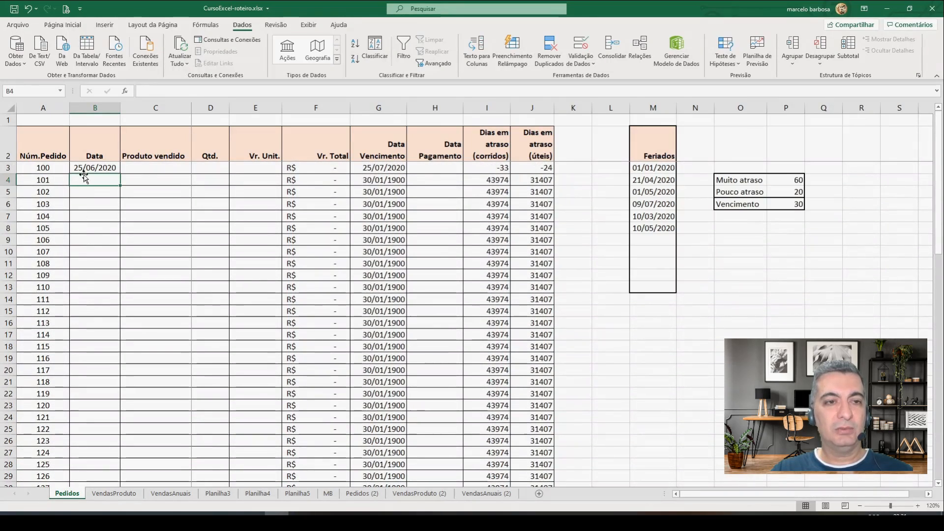
pyautogui.click(86, 170)
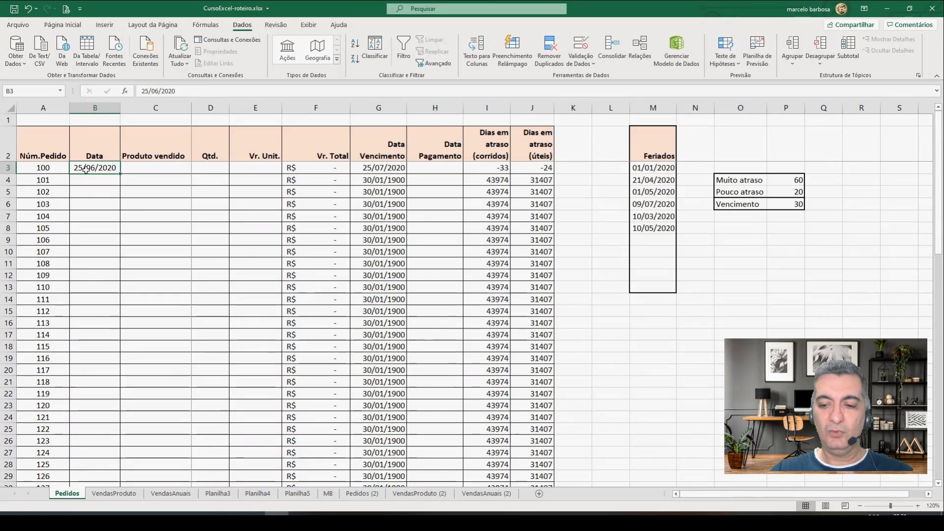
pyautogui.press('Delete')
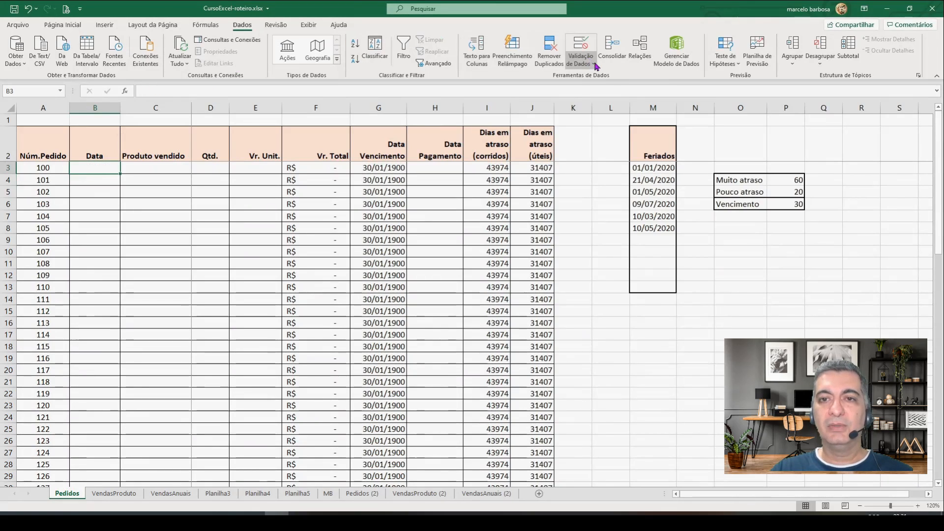
# - Clear all data validation settings from cell B3 and apply the change
pyautogui.click(594, 64)
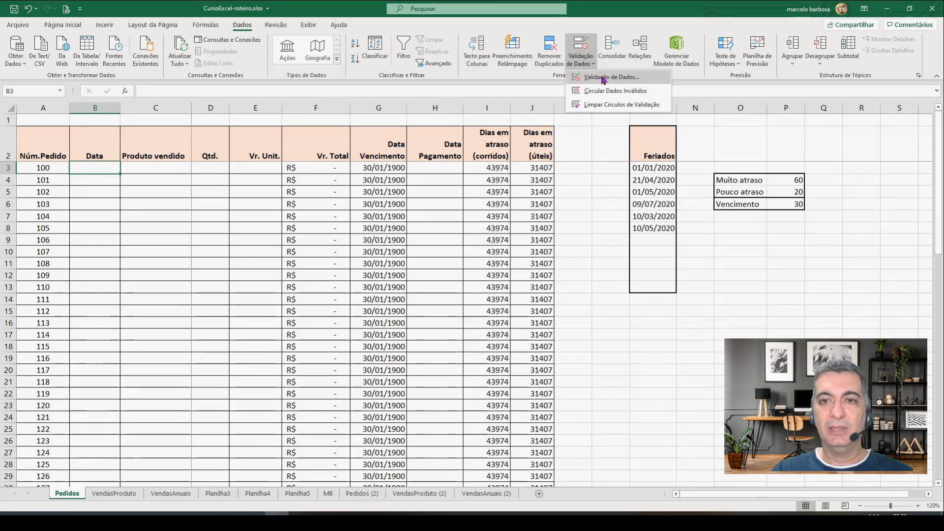
pyautogui.click(597, 76)
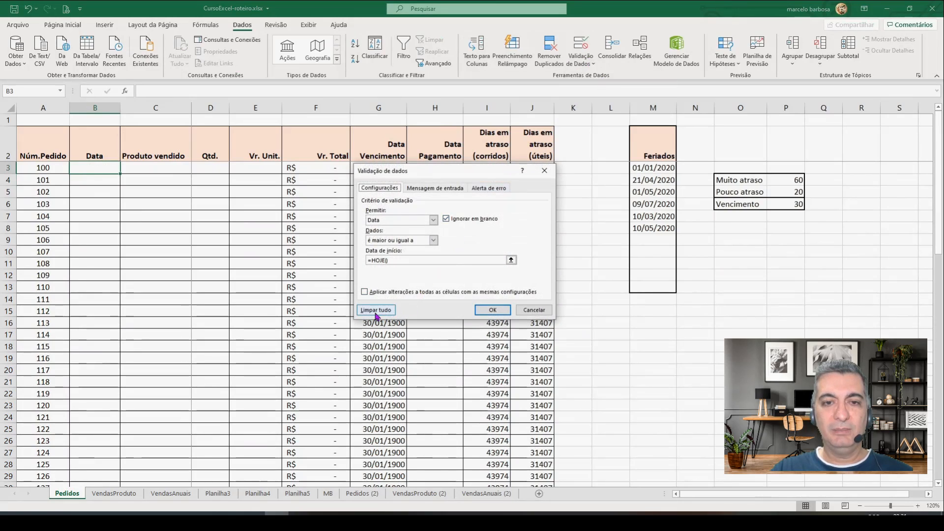
pyautogui.click(377, 309)
pyautogui.click(493, 310)
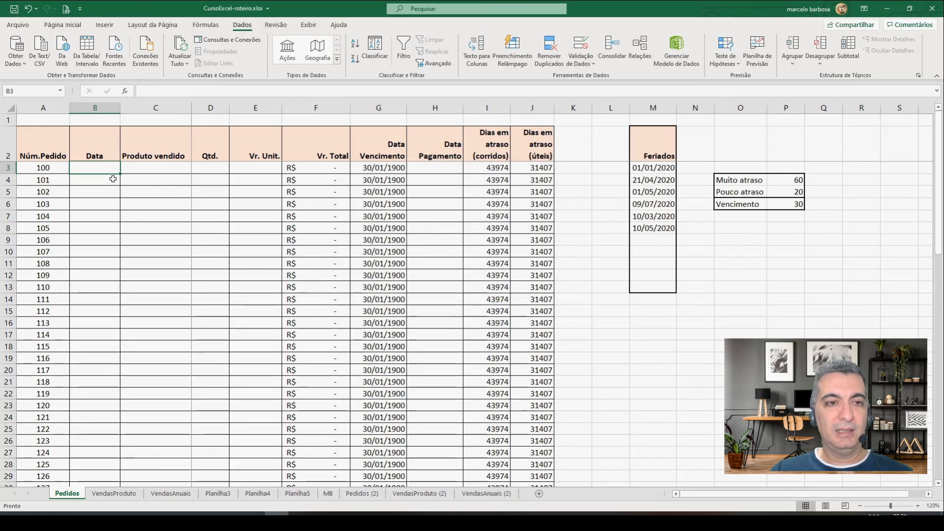
pyautogui.scroll(-14, 101, 246)
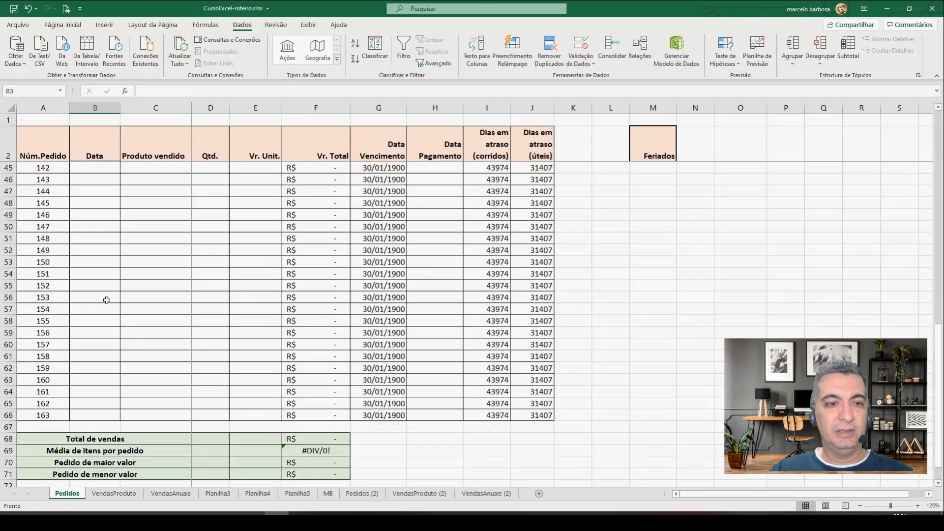
pyautogui.scroll(-2, 107, 300)
pyautogui.keyDown('shift'); pyautogui.click(102, 344); pyautogui.keyUp('shift')
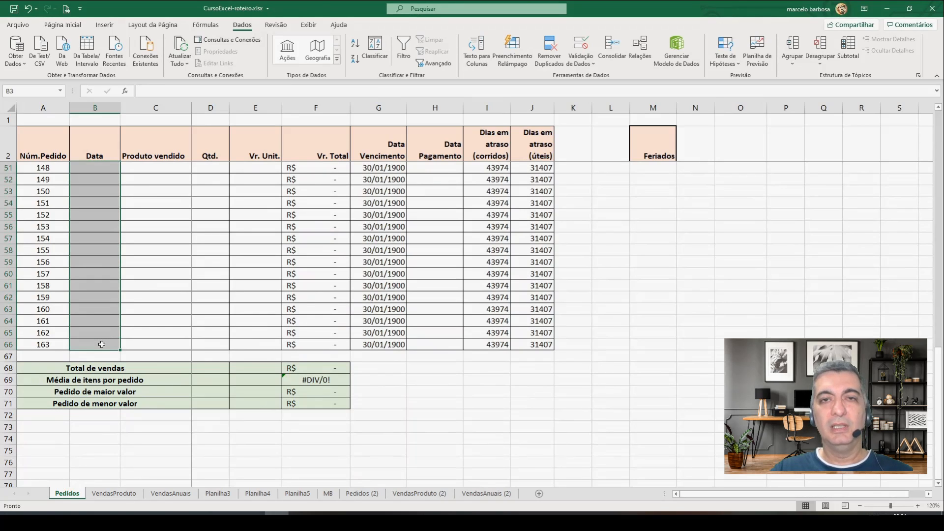
pyautogui.click(158, 238)
pyautogui.scroll(16, 158, 239)
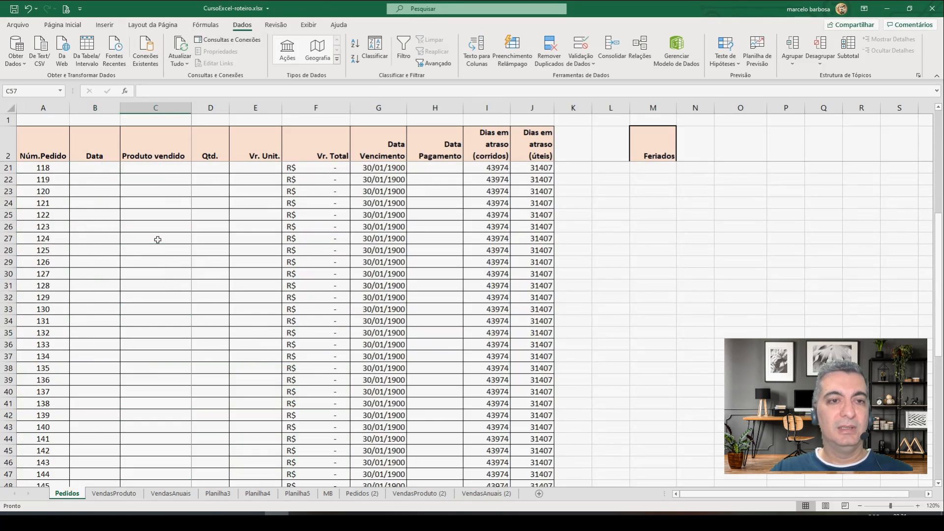
# - Select cells B3 to B66 of the Data column and set their data validation to allow Data values
pyautogui.click(93, 169)
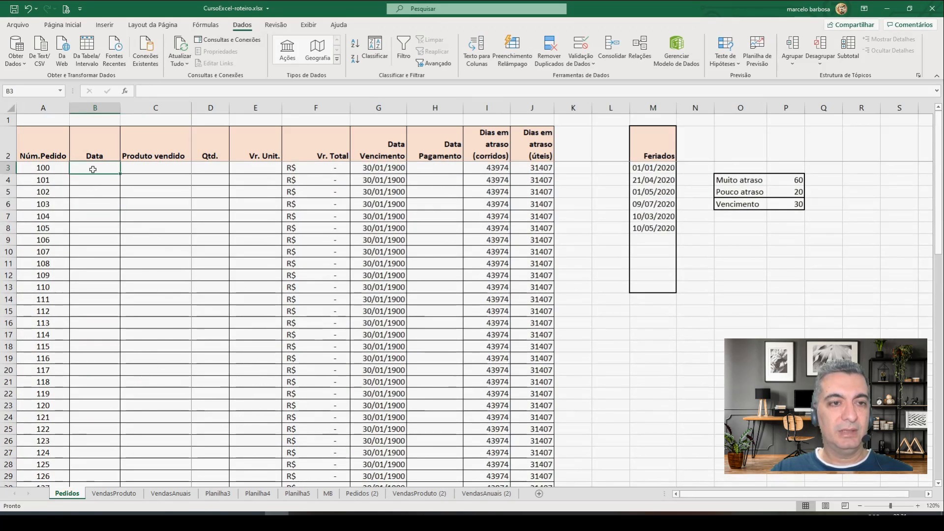
pyautogui.moveTo(93, 169); pyautogui.dragTo(106, 460)
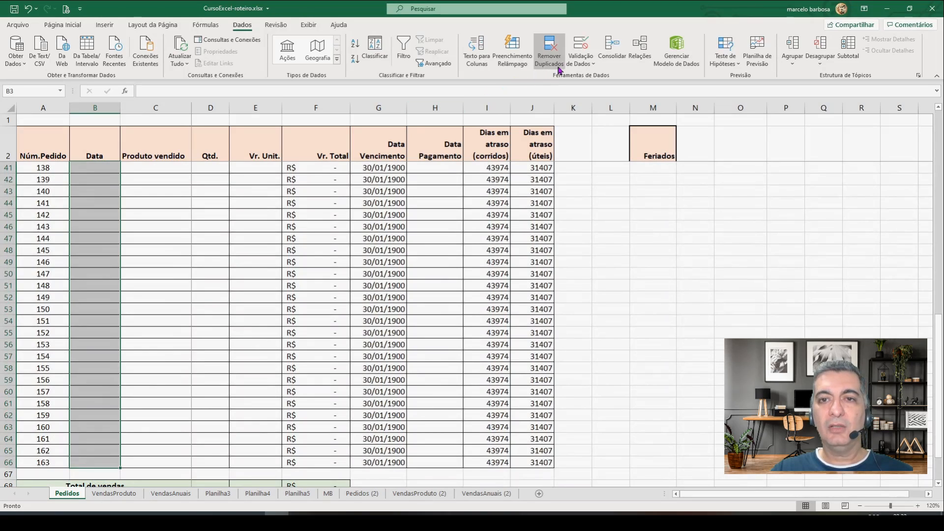
pyautogui.click(586, 68)
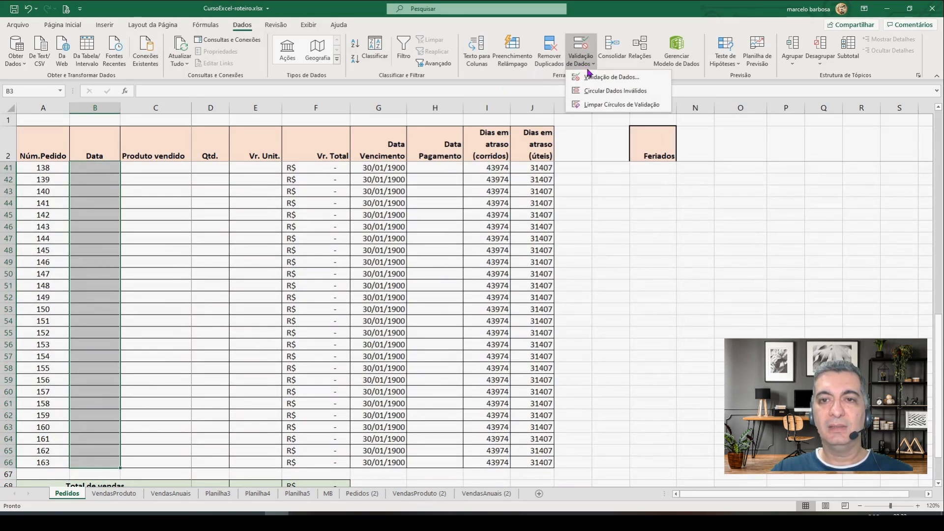
pyautogui.click(604, 77)
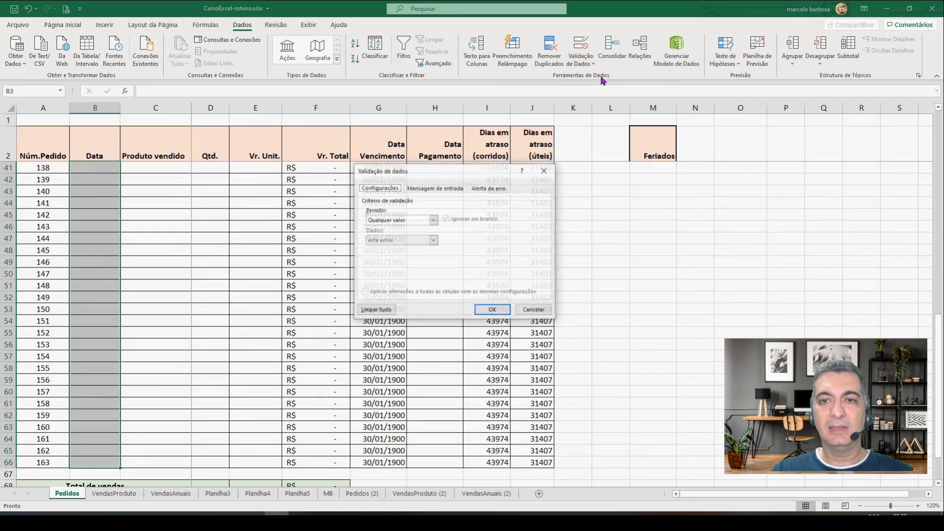
pyautogui.click(424, 224)
pyautogui.click(393, 252)
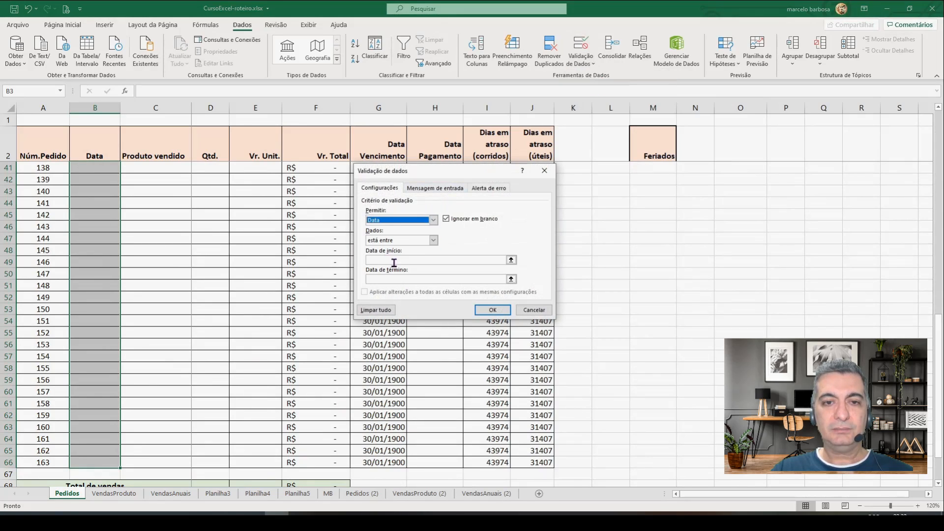
# - Set the condition to "é maior ou igual a" with the start date =hoje() and apply the rule to the selected range
pyautogui.click(433, 240)
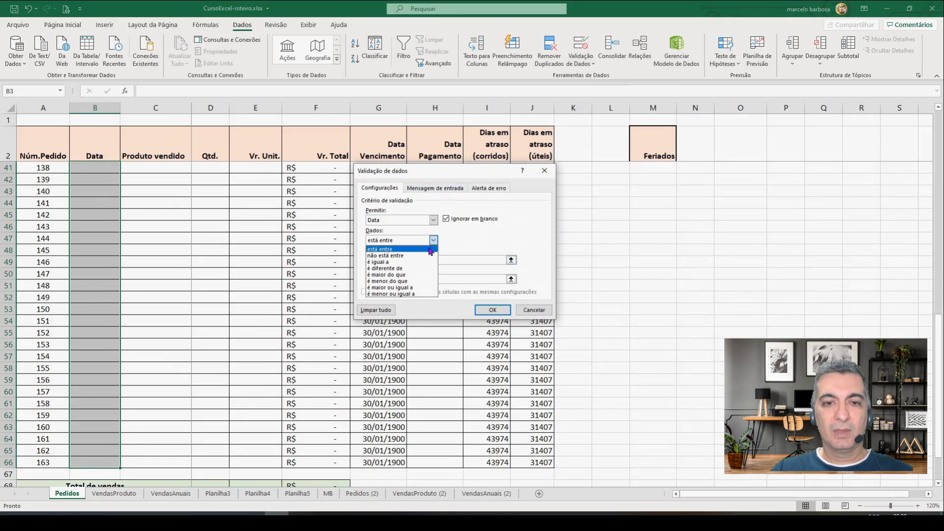
pyautogui.click(418, 288)
pyautogui.click(416, 260)
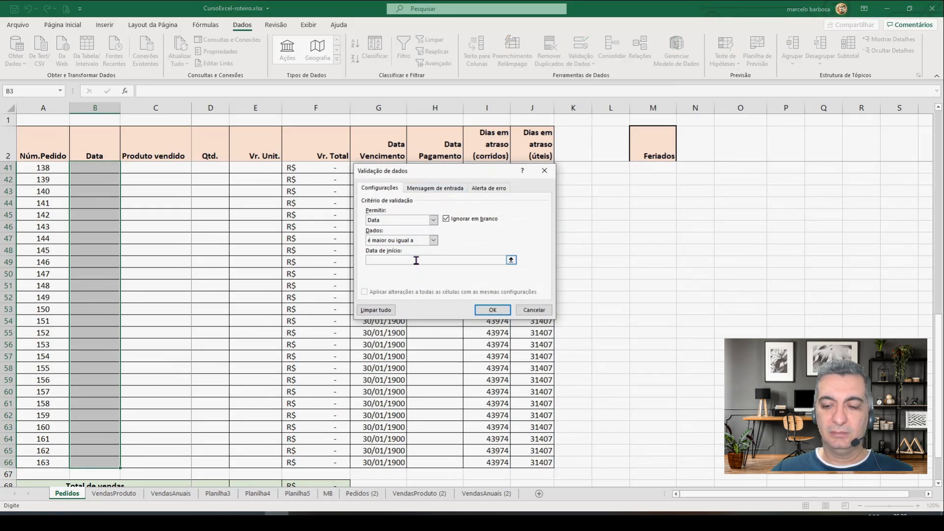
pyautogui.write('=hoje(')
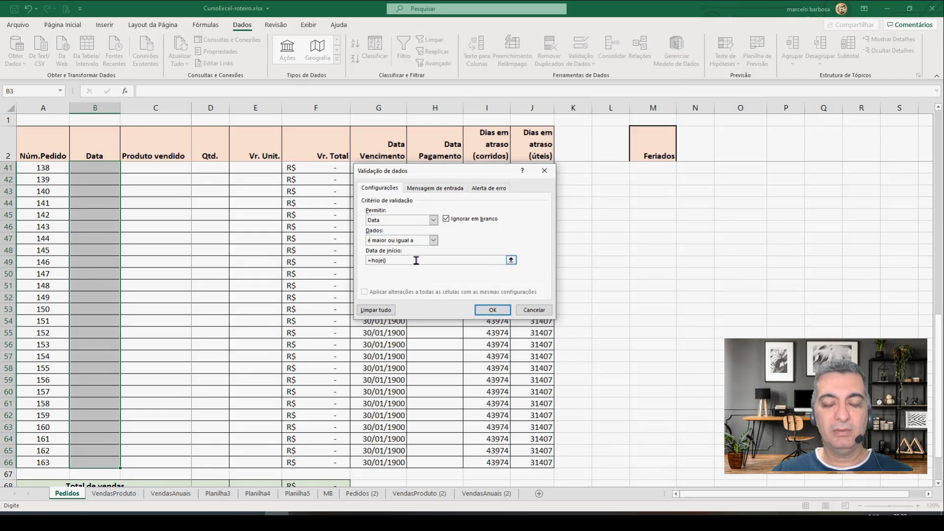
pyautogui.click(493, 311)
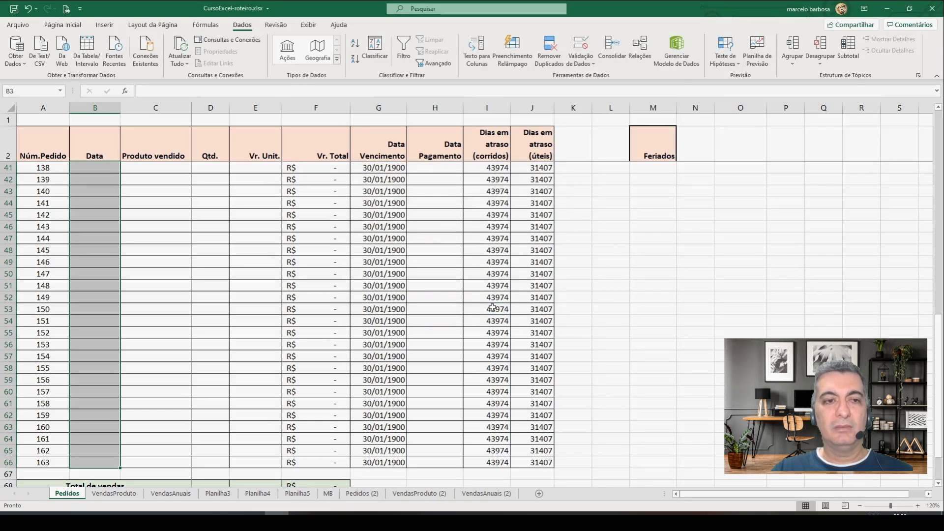
# - Try to enter the date 20-6 in cell B45 and cancel the entry
pyautogui.click(91, 215)
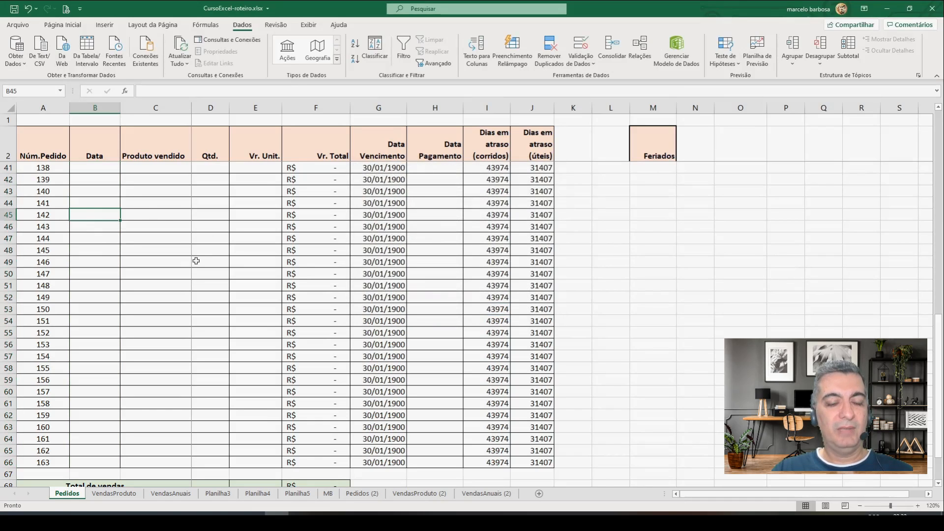
pyautogui.write('20-6')
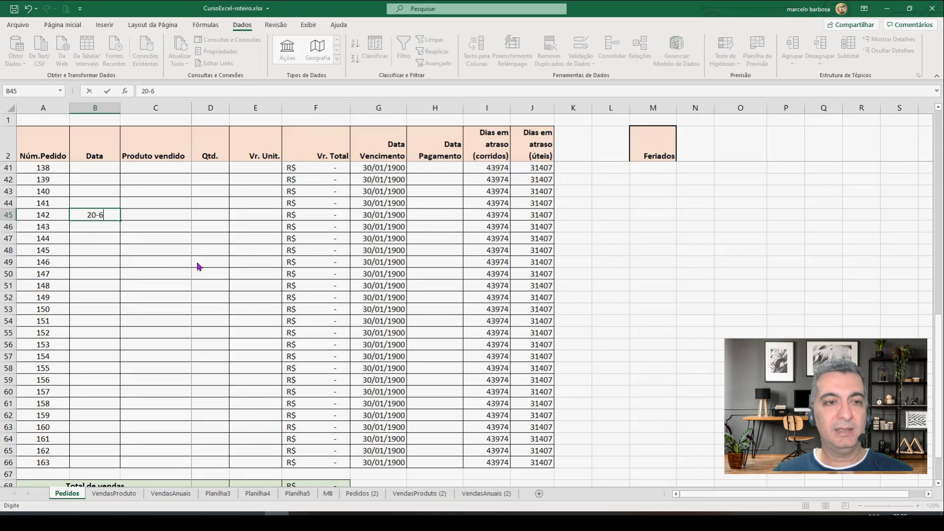
pyautogui.press('Return')
pyautogui.press('Return')
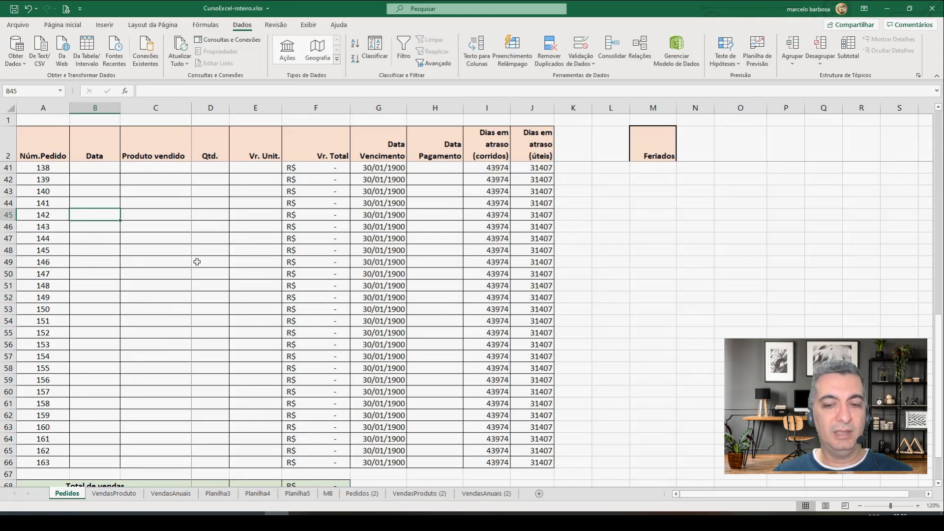
pyautogui.press('Escape')
# - Try to enter the date 1-1 in cell B53 and cancel the entry
pyautogui.press('Down')
pyautogui.press('Down')
pyautogui.press('Down')
pyautogui.press('Down')
pyautogui.press('Down')
pyautogui.press('Down')
pyautogui.press('Down')
pyautogui.press('Down')
pyautogui.write('1-1')
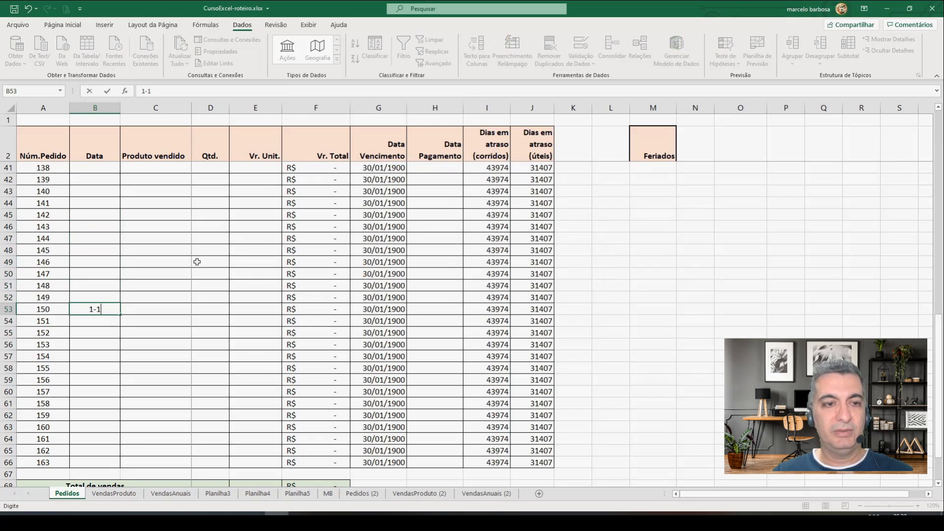
pyautogui.press('Return')
pyautogui.press('Escape')
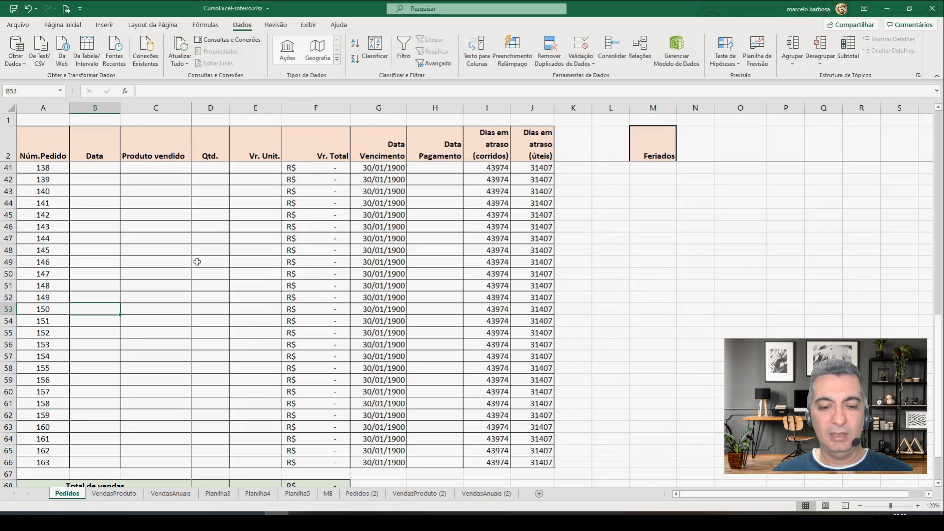
# - Test the rule with the date 25/06 in cell B53 and clear the cell's content
pyautogui.write('25')
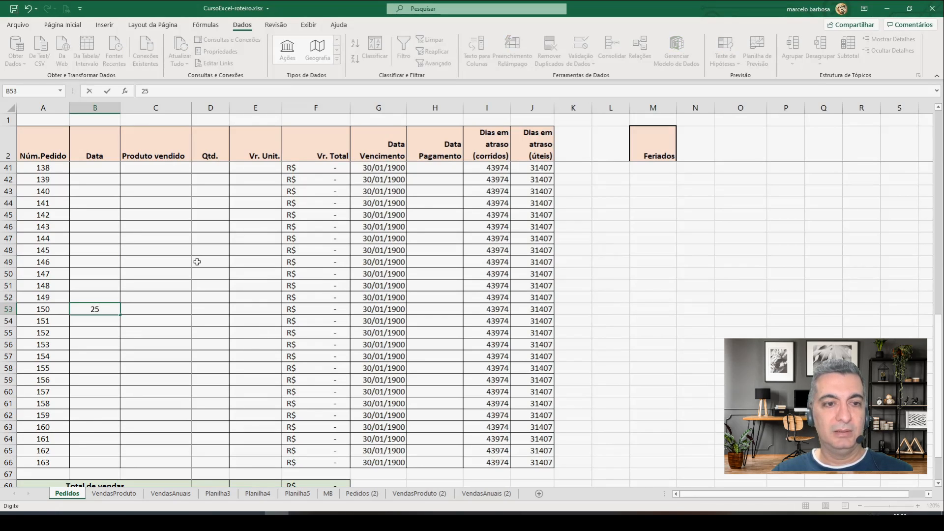
pyautogui.write('/06')
pyautogui.press('Return')
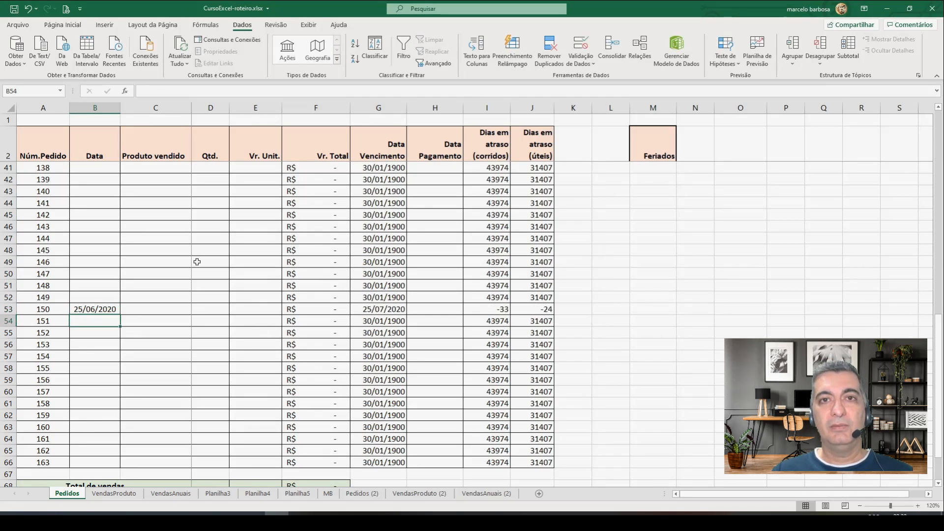
pyautogui.click(103, 311)
pyautogui.press('Delete')
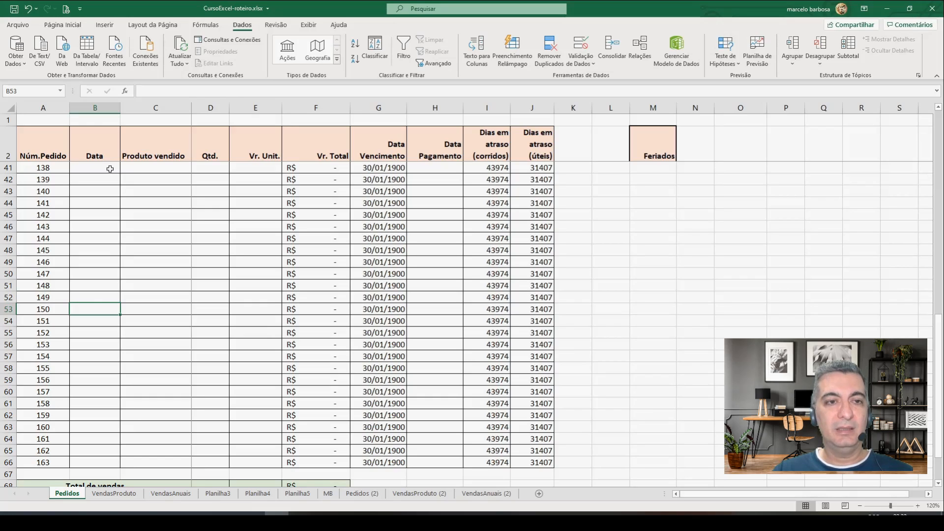
# - Select cells D3 to D66 of the Qtd. column and set their data validation to allow Número inteiro
pyautogui.click(213, 168)
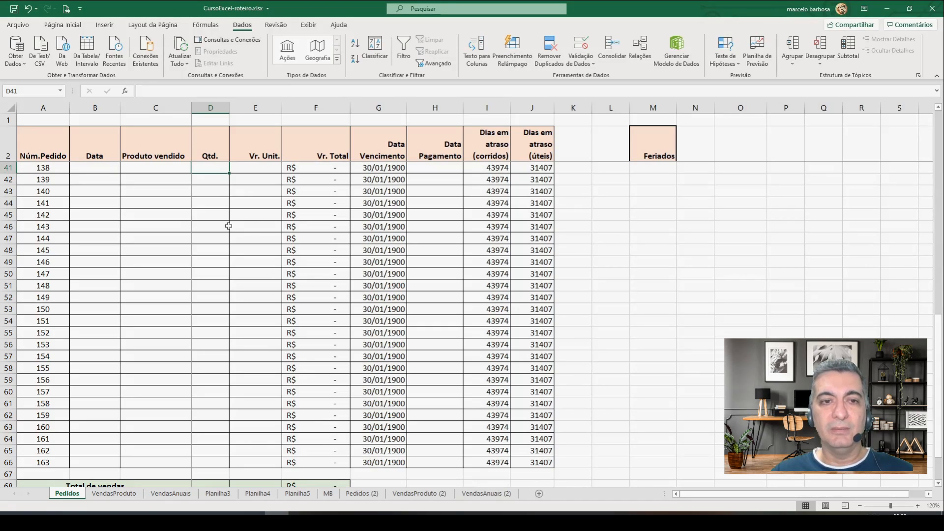
pyautogui.scroll(13, 215, 213)
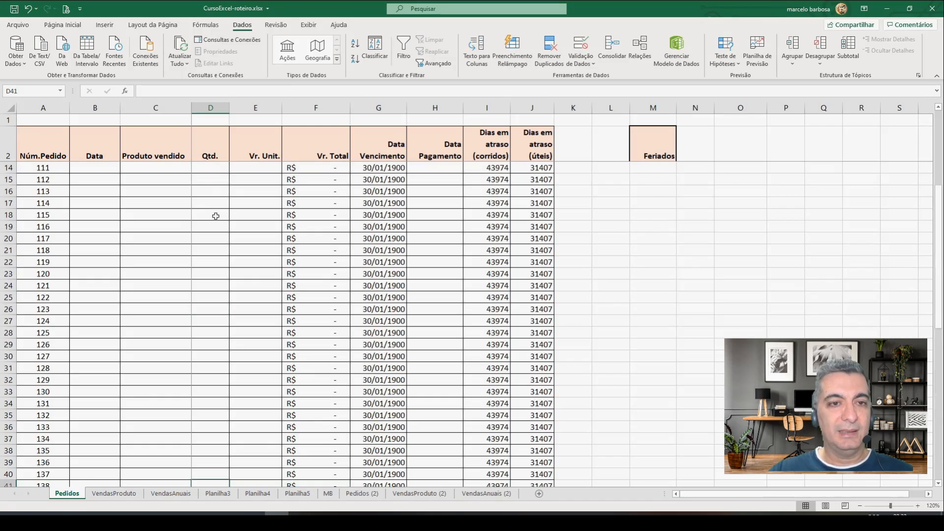
pyautogui.click(209, 167)
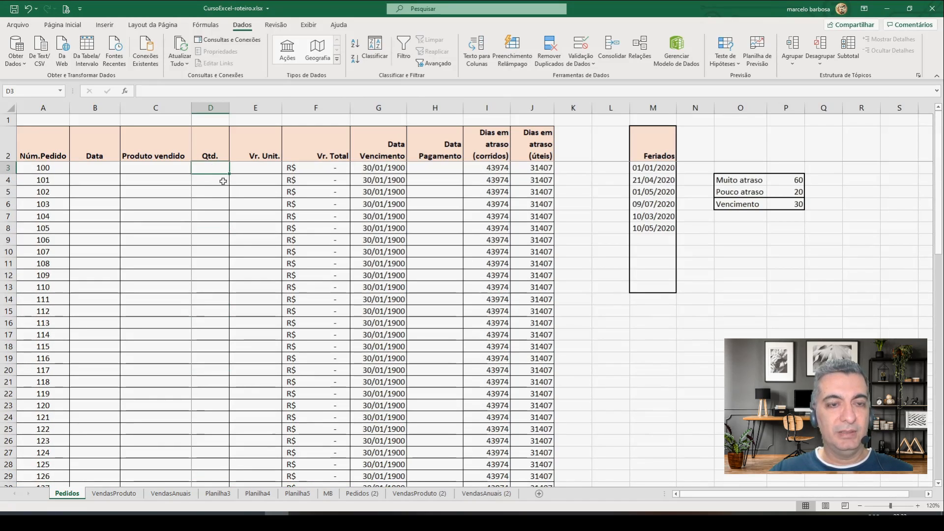
pyautogui.scroll(-9, 225, 353)
pyautogui.scroll(-7, 226, 354)
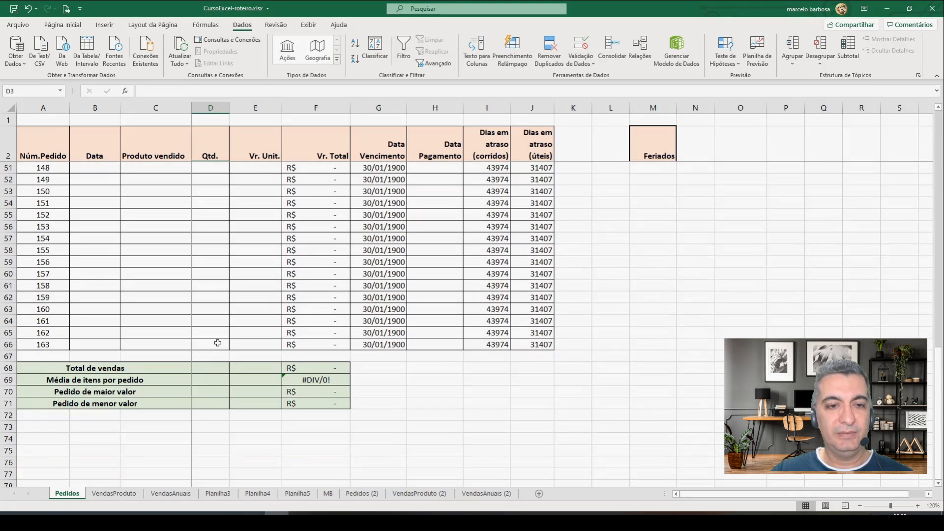
pyautogui.keyDown('shift'); pyautogui.click(218, 342); pyautogui.keyUp('shift')
pyautogui.scroll(15, 206, 295)
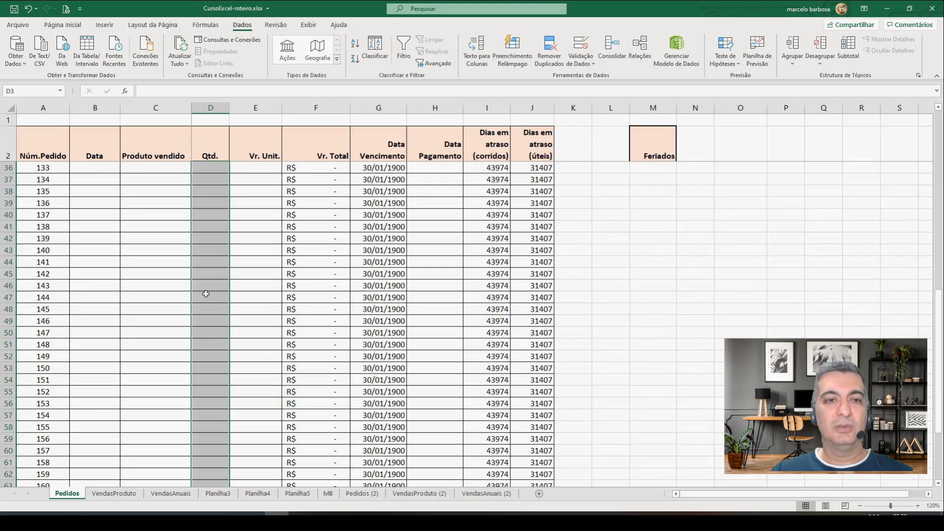
pyautogui.scroll(1, 206, 294)
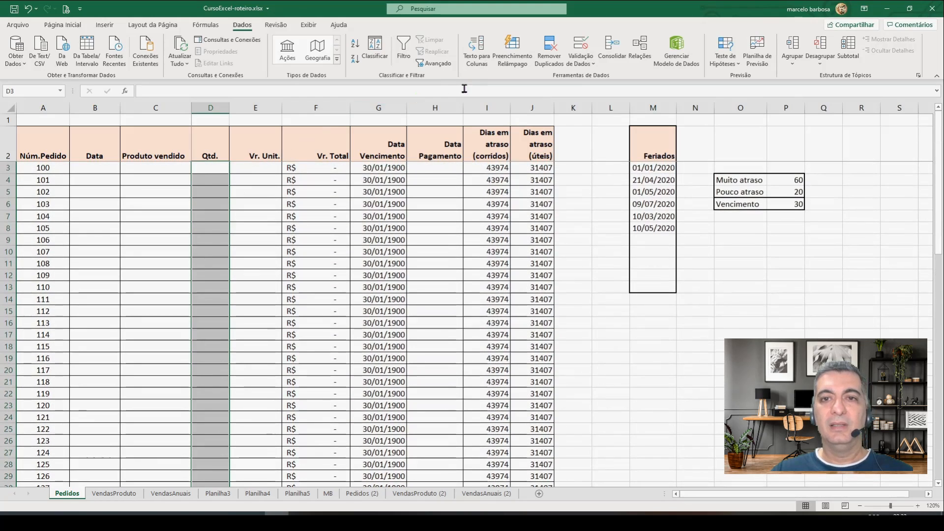
pyautogui.click(581, 70)
pyautogui.click(599, 77)
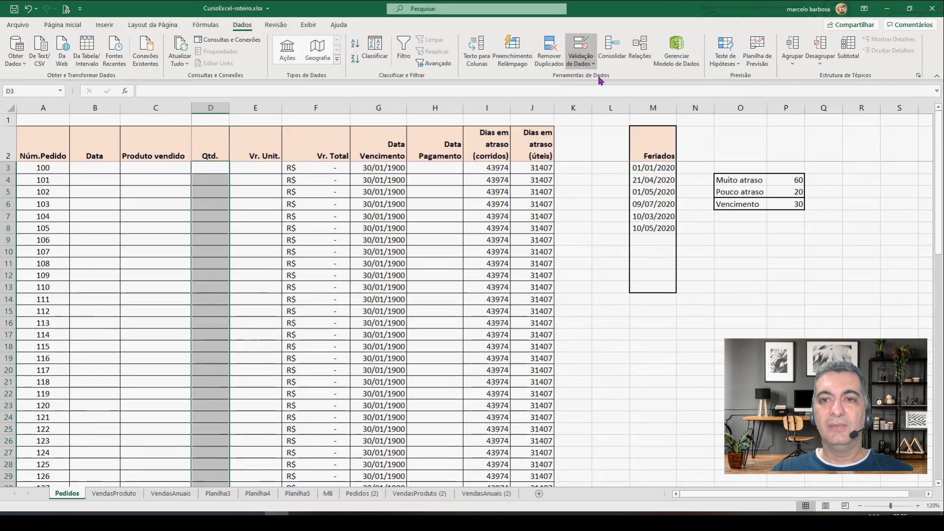
pyautogui.click(433, 220)
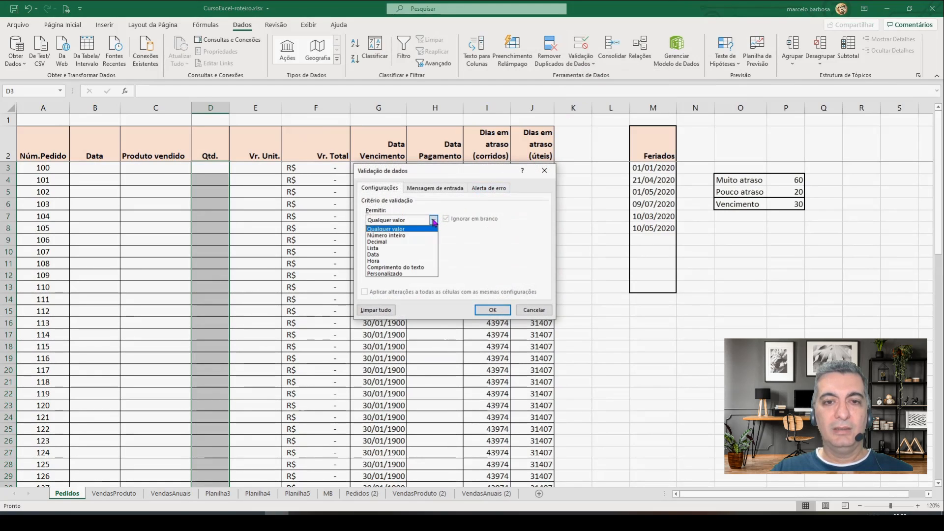
pyautogui.click(411, 235)
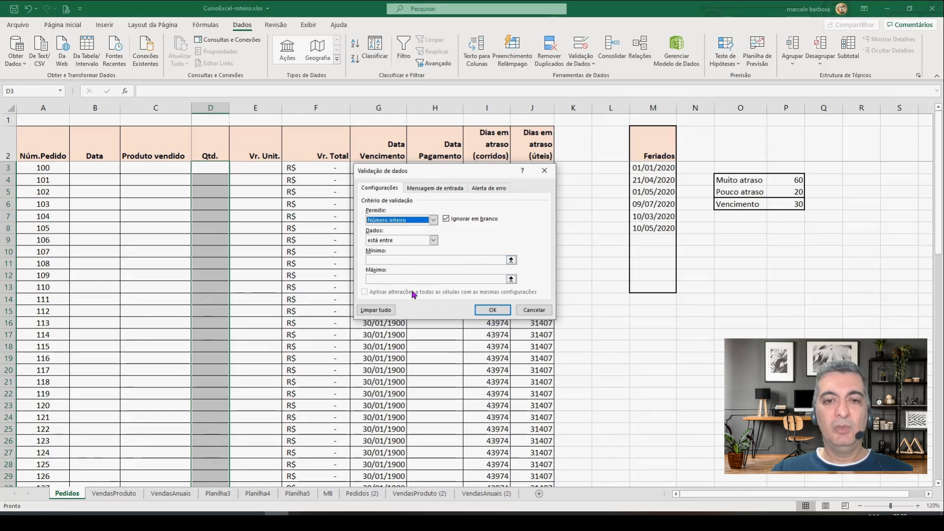
# - Restrict the Qtd. whole numbers to "está entre" with minimum 1 and maximum 100, and apply the validation rule
pyautogui.click(433, 240)
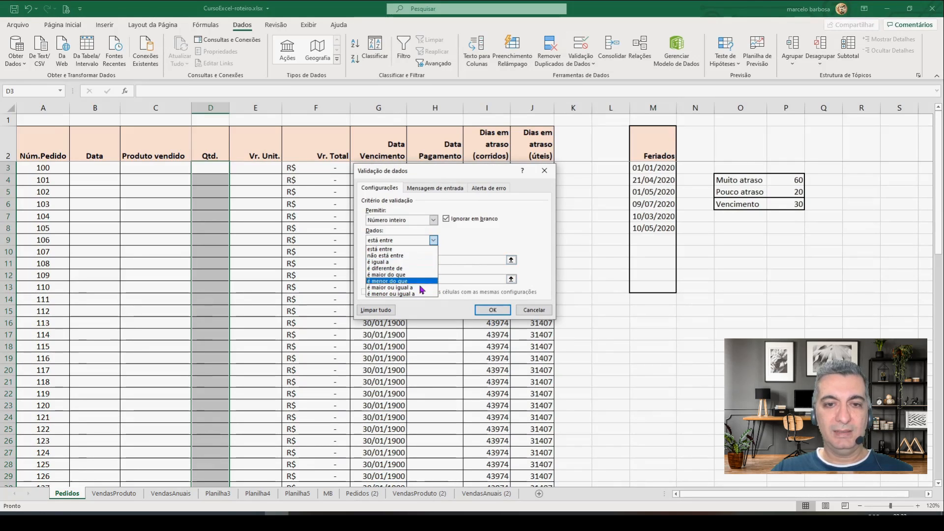
pyautogui.click(432, 248)
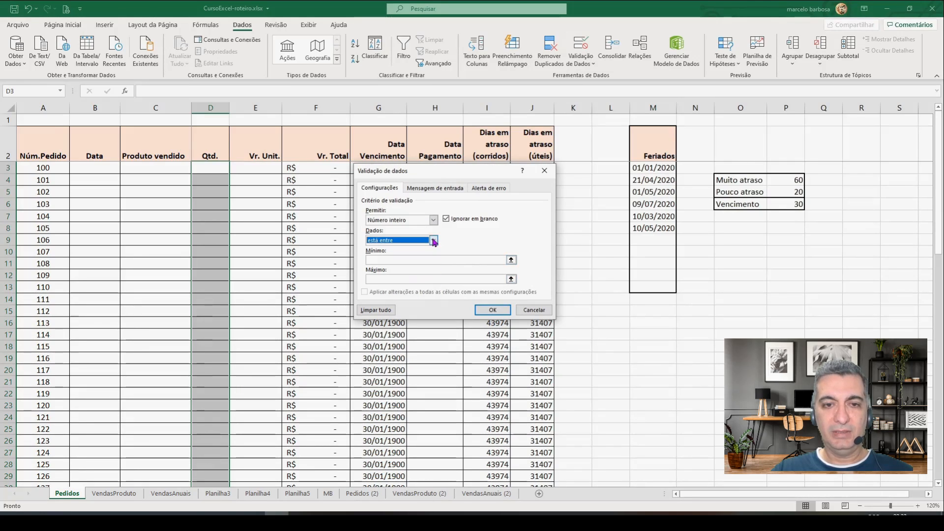
pyautogui.click(419, 260)
pyautogui.write('1')
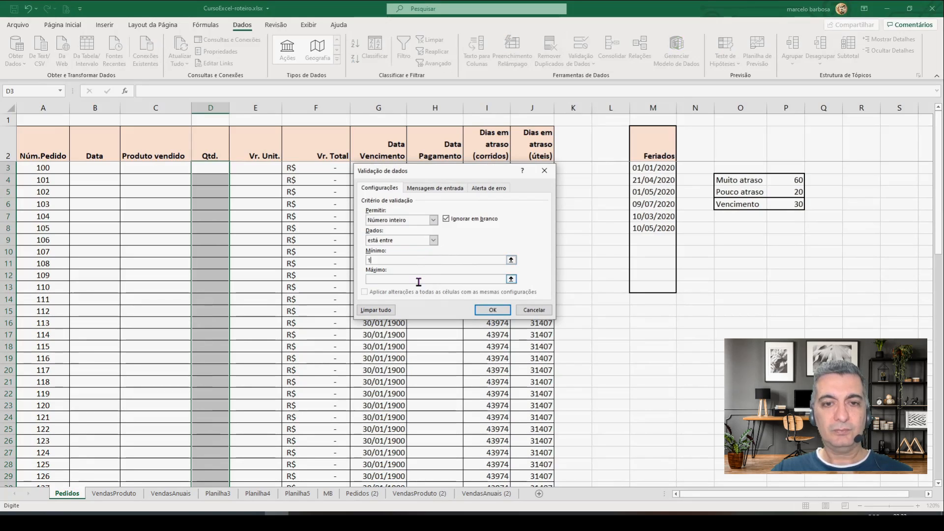
pyautogui.click(417, 279)
pyautogui.write('100')
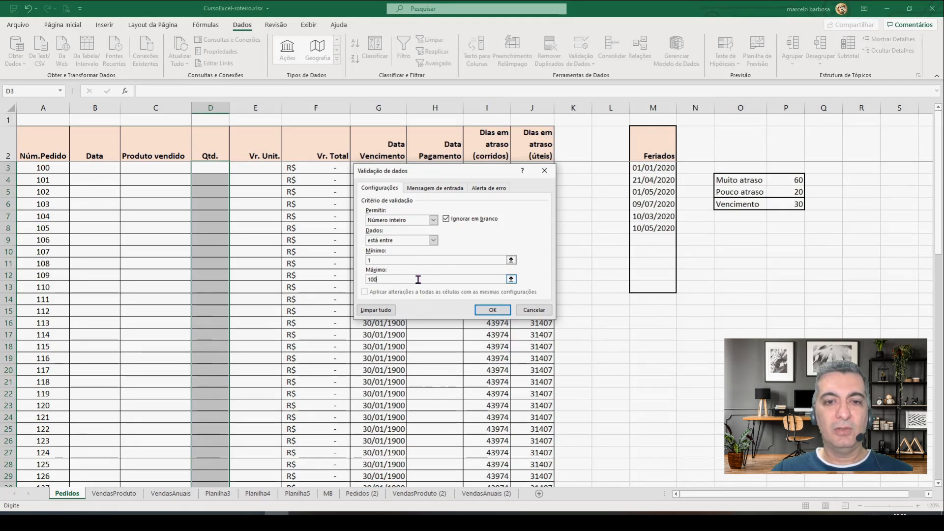
pyautogui.click(493, 310)
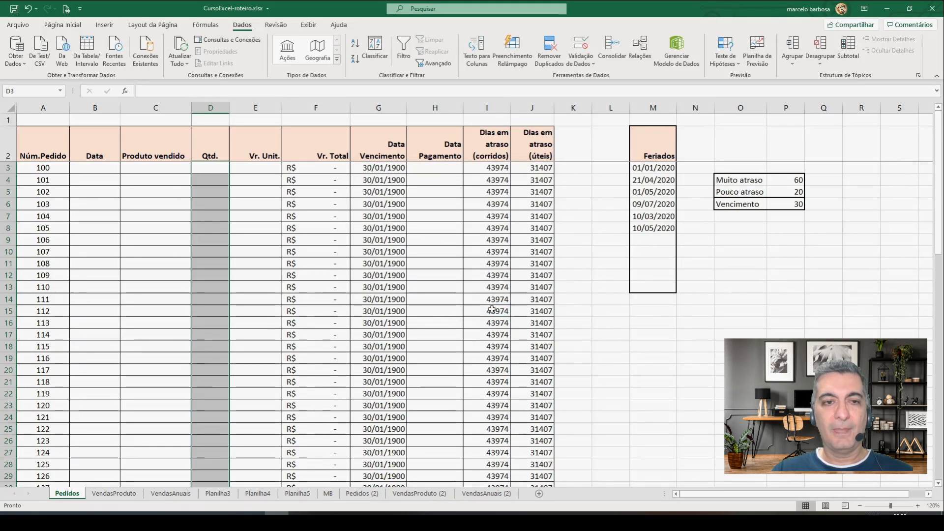
# - Try to enter the quantities 150 and 0,4 in cell D3, cancelling each entry
pyautogui.click(211, 172)
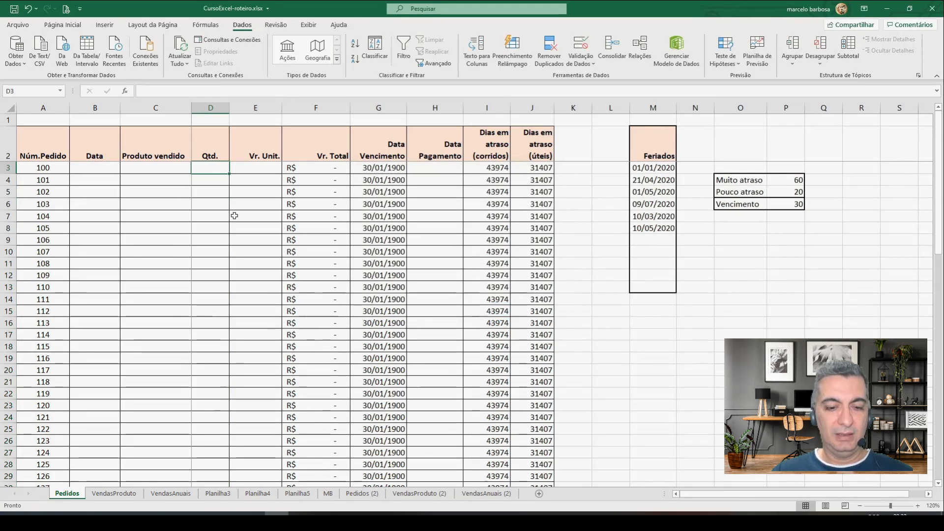
pyautogui.write('150')
pyautogui.press('Return')
pyautogui.press('Escape')
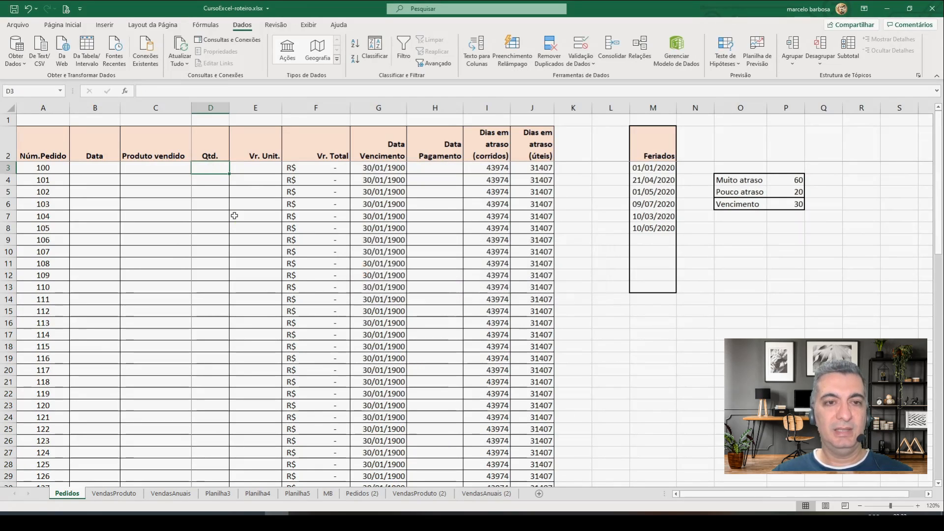
pyautogui.write('0,4')
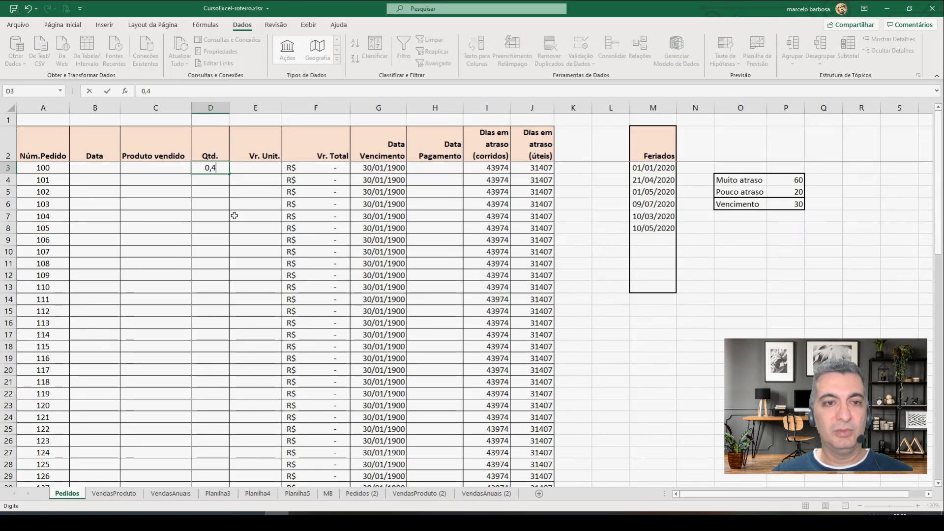
pyautogui.press('Return')
pyautogui.press('Escape')
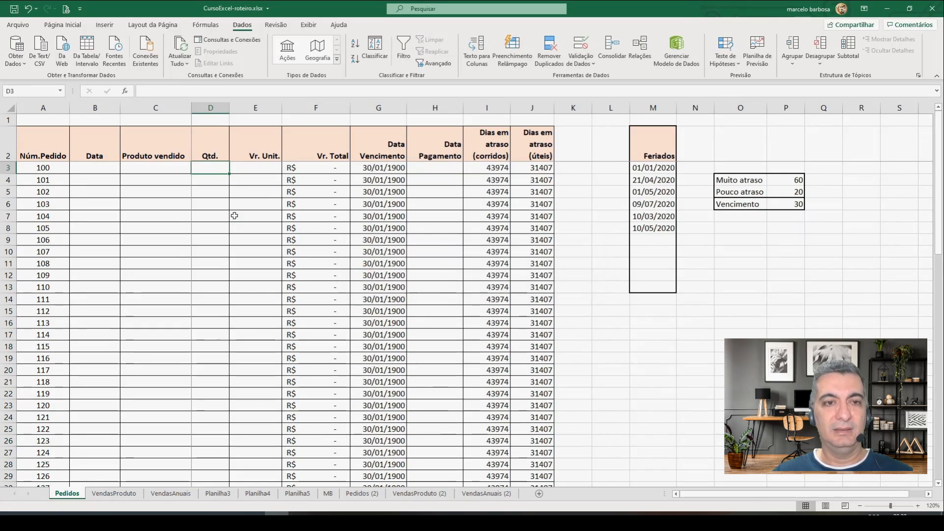
# - Test the rule with the quantity 5 in cell D3 and undo the entry
pyautogui.write('5')
pyautogui.press('Return')
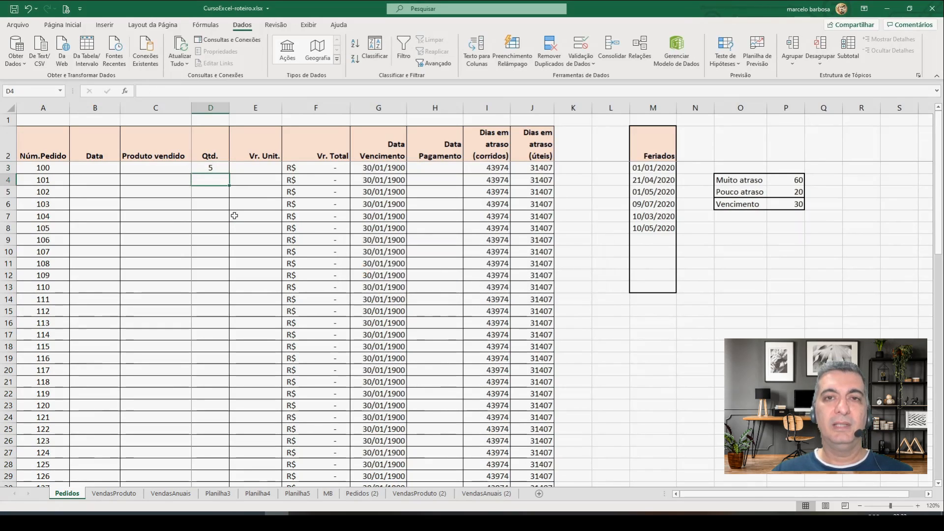
pyautogui.hotkey('ctrl', 'z')
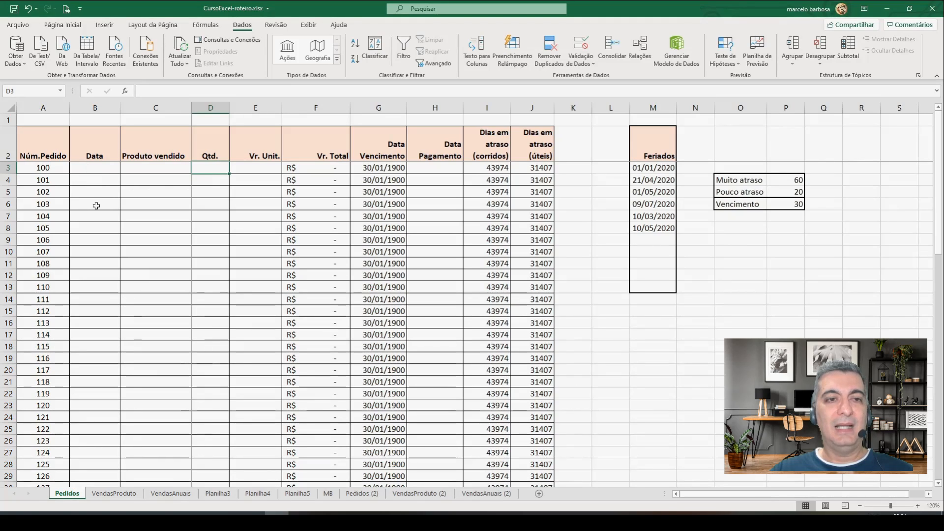
pyautogui.click(160, 168)
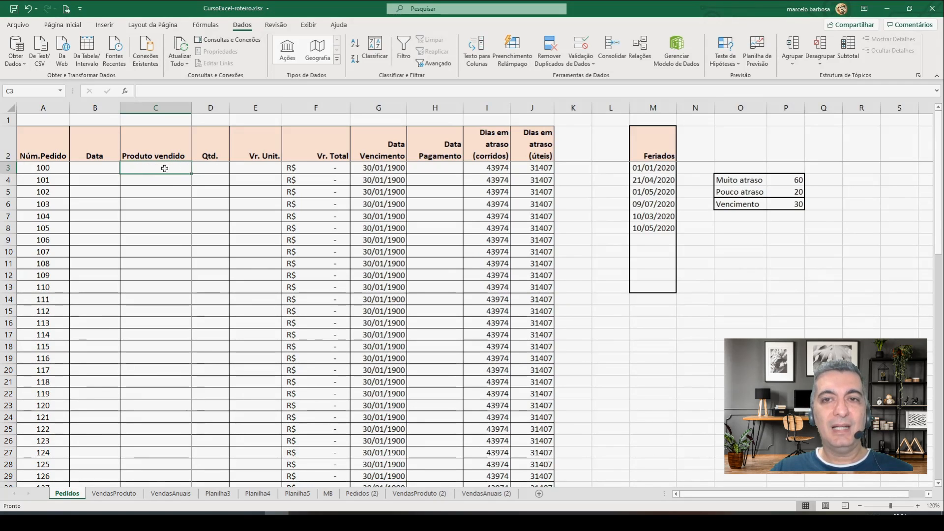
pyautogui.click(580, 58)
pyautogui.click(596, 86)
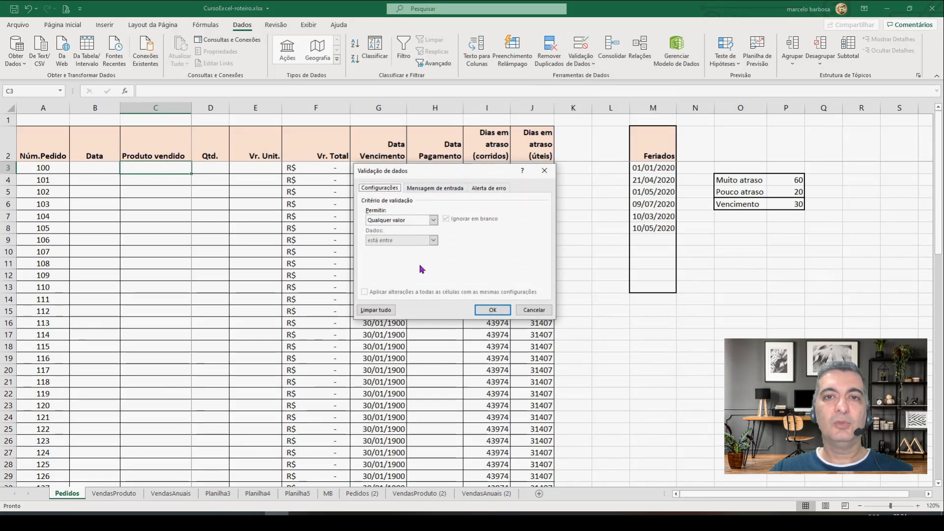
pyautogui.click(535, 311)
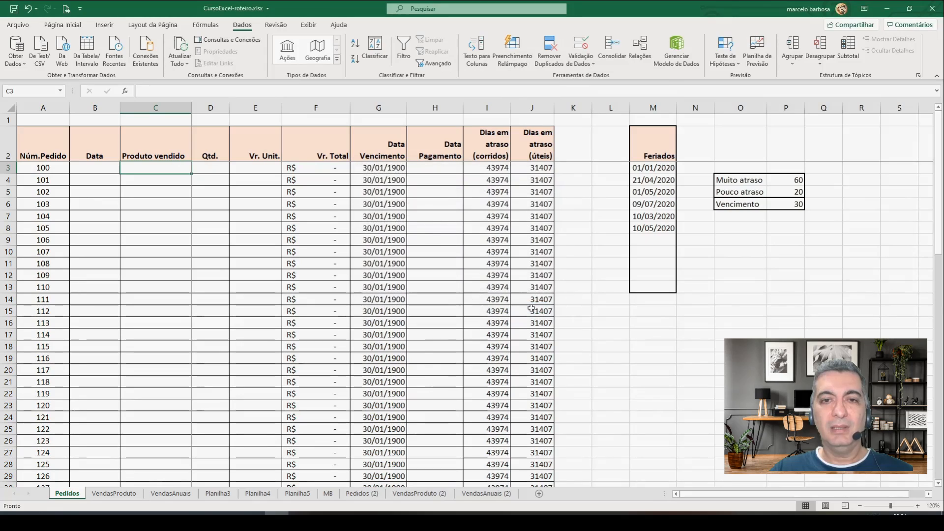
pyautogui.click(168, 179)
pyautogui.click(167, 191)
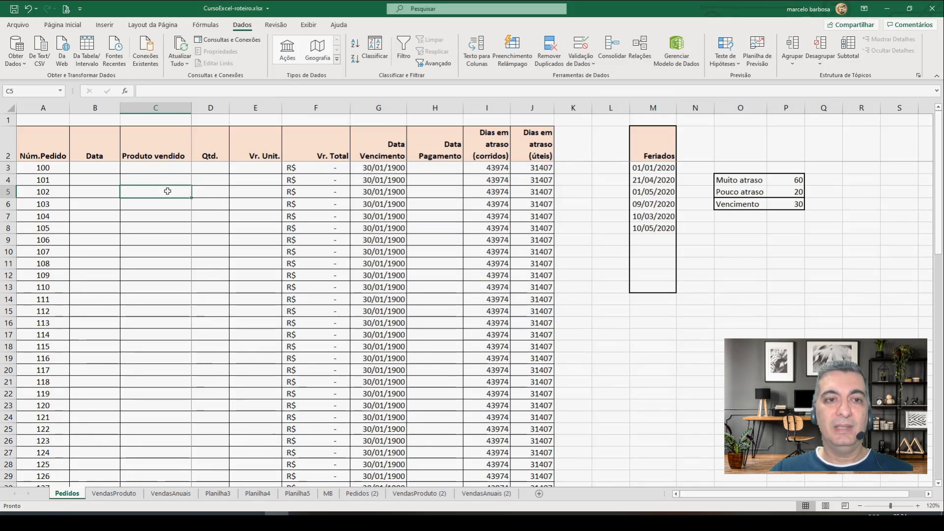
pyautogui.click(167, 167)
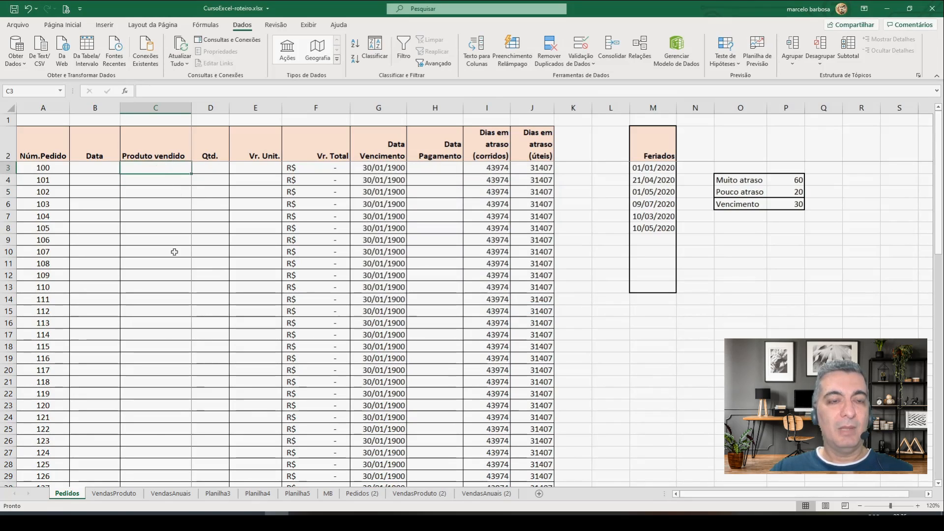
# - Examine the product list in cells A4 to A23 of the VendasProduto sheet and the options for sorting it
pyautogui.click(127, 495)
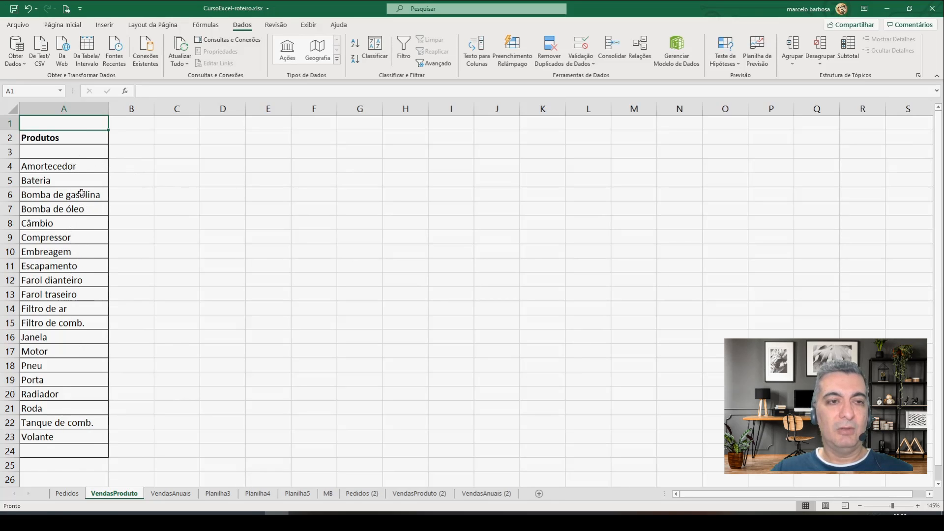
pyautogui.moveTo(73, 162); pyautogui.dragTo(74, 438)
pyautogui.click(62, 26)
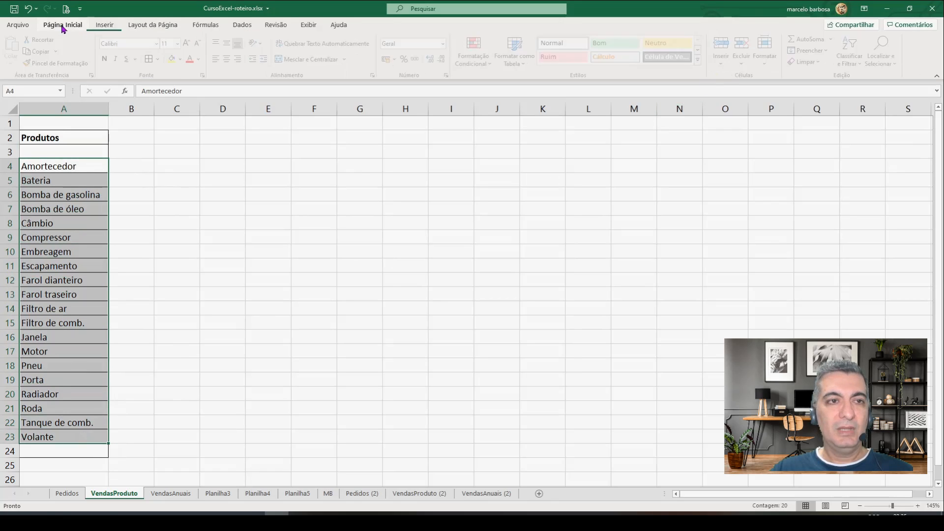
pyautogui.click(854, 63)
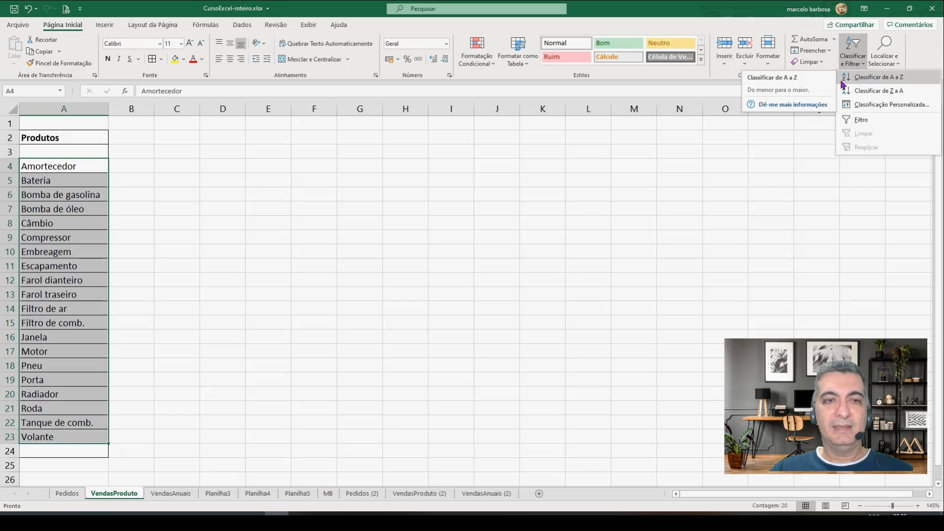
pyautogui.click(75, 153)
pyautogui.click(74, 152)
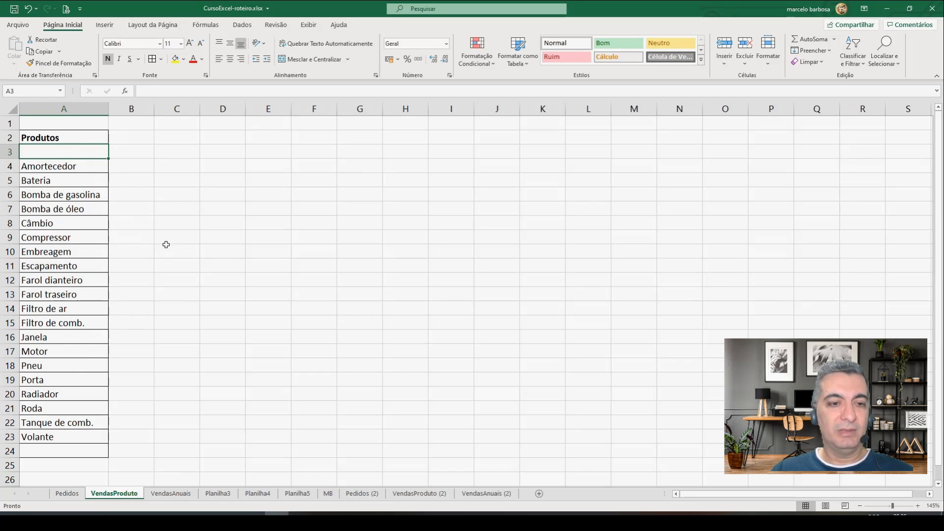
# - Return to the Pedidos sheet and set the data validation of cell C3 to allow Lista
pyautogui.click(67, 493)
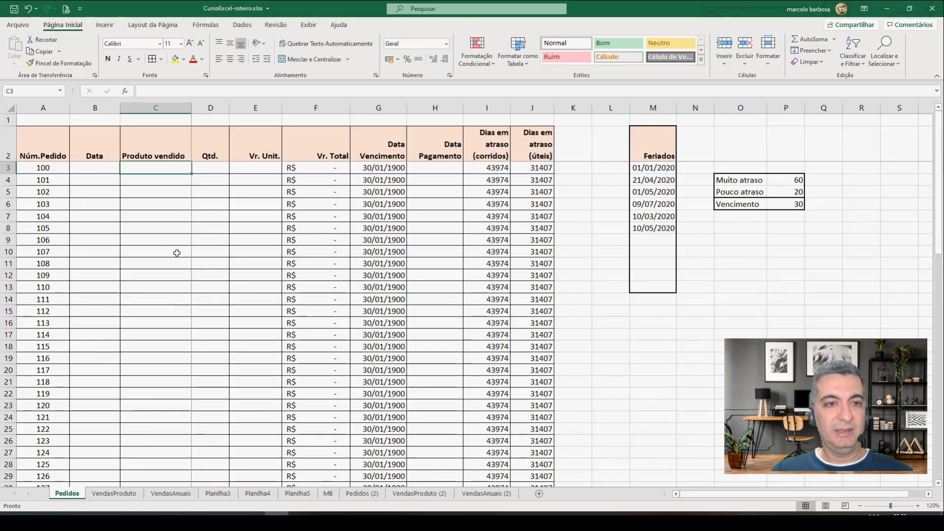
pyautogui.scroll(-1, 173, 269)
pyautogui.scroll(1, 173, 269)
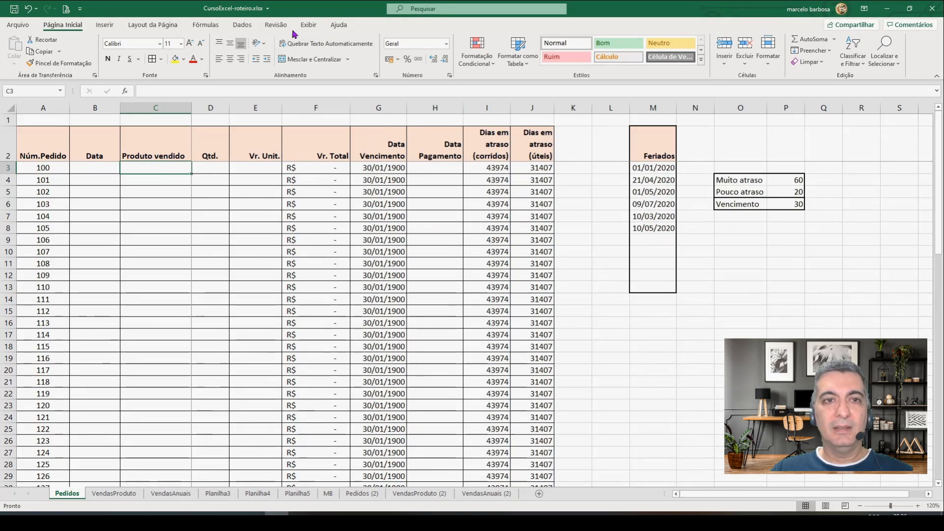
pyautogui.click(242, 25)
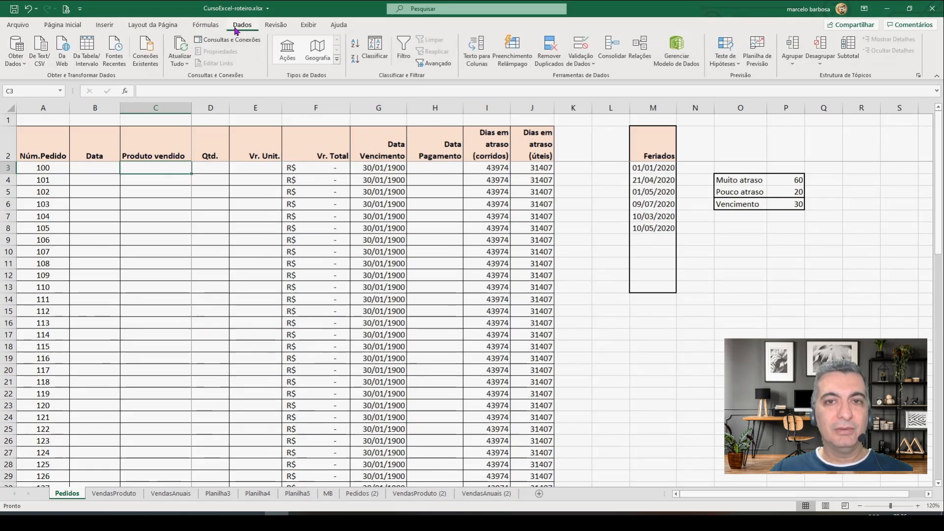
pyautogui.click(573, 63)
pyautogui.click(595, 76)
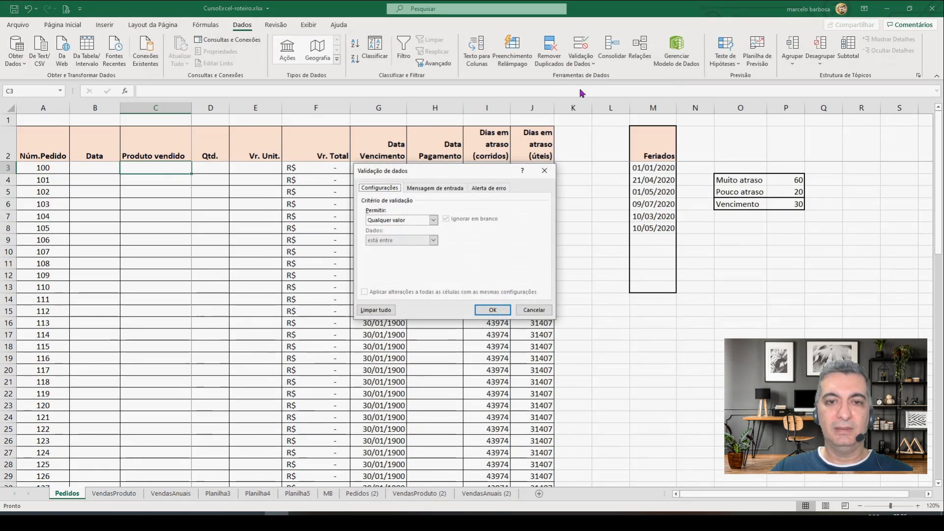
pyautogui.click(433, 220)
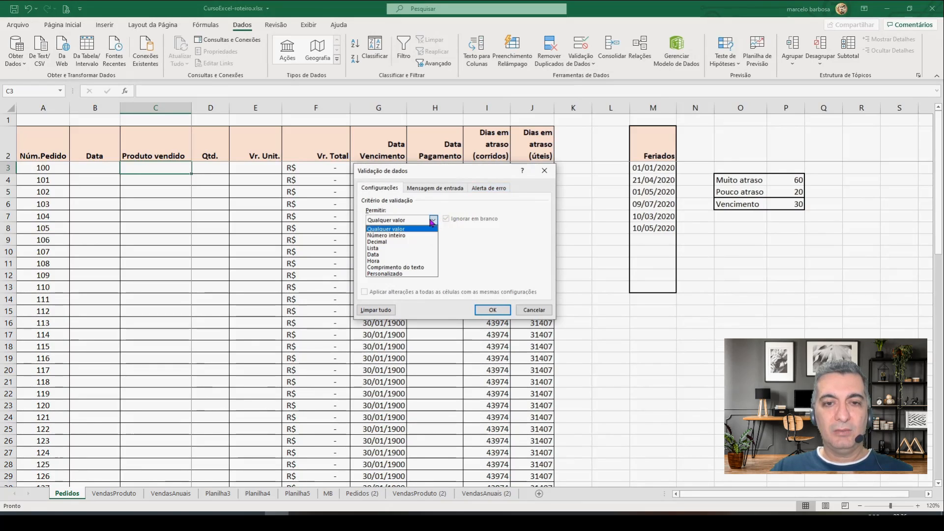
pyautogui.click(384, 249)
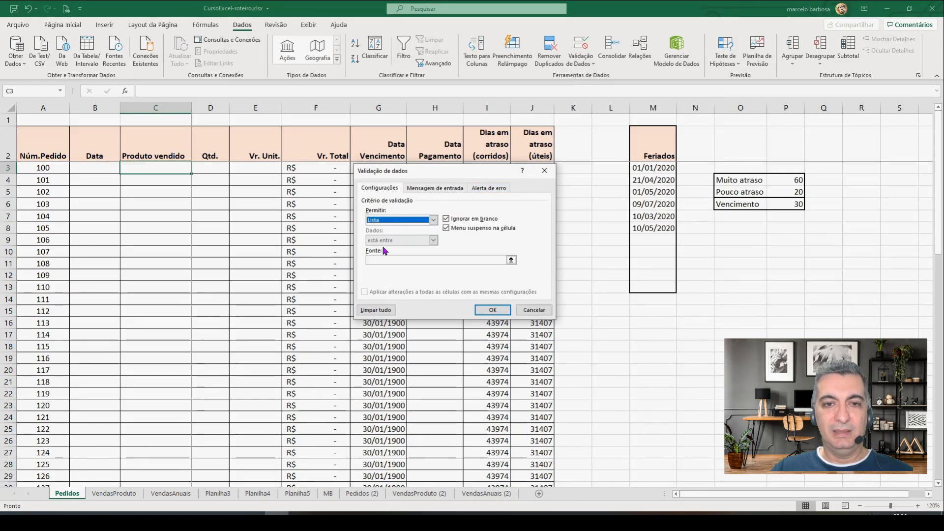
# - Set the list source to cells A4 to A23 of the VendasProduto sheet and apply the validation rule
pyautogui.click(457, 260)
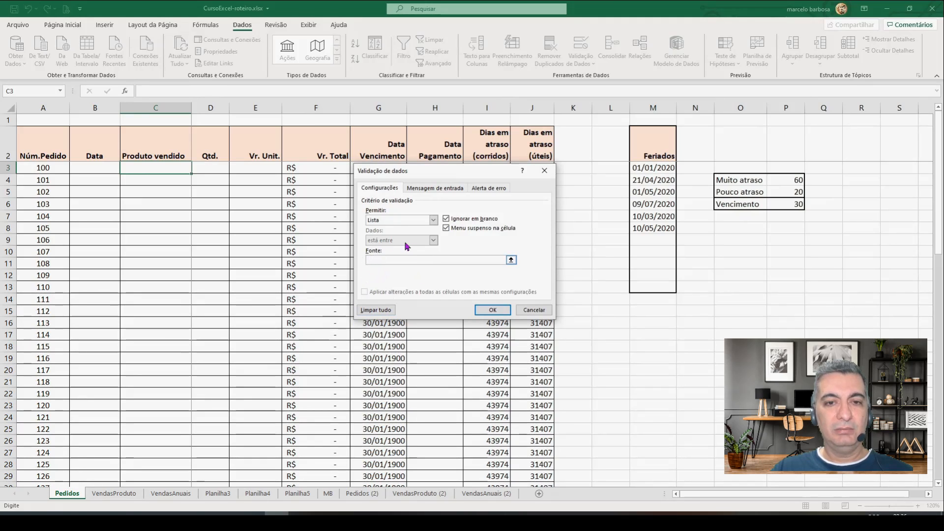
pyautogui.click(121, 498)
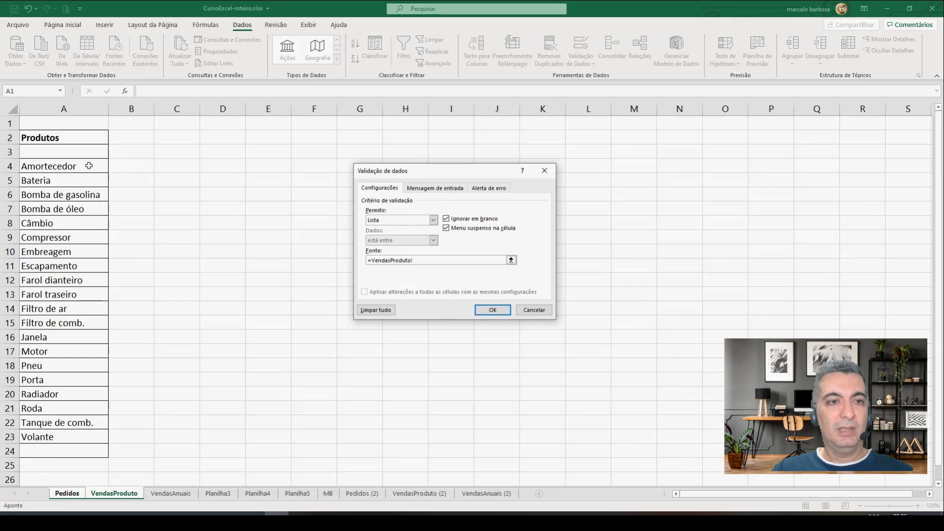
pyautogui.moveTo(89, 166); pyautogui.dragTo(74, 386)
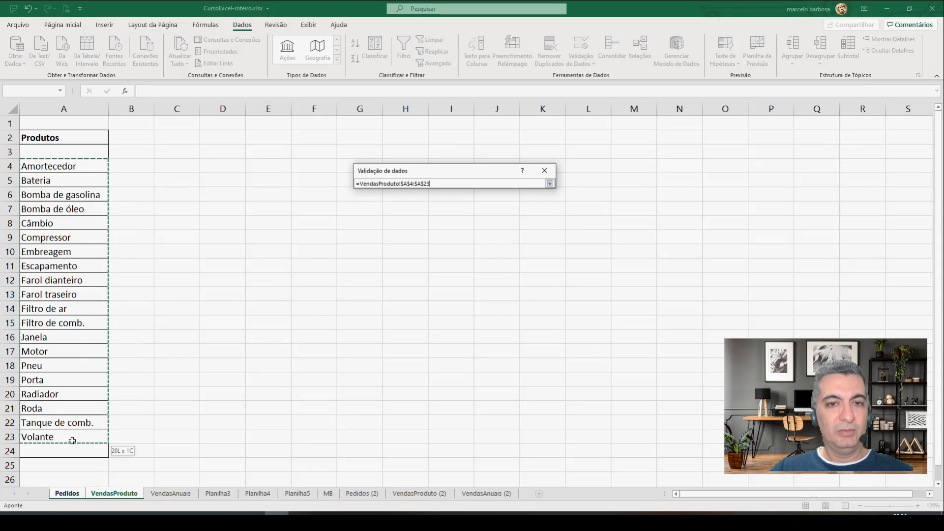
pyautogui.moveTo(73, 440); pyautogui.dragTo(72, 440)
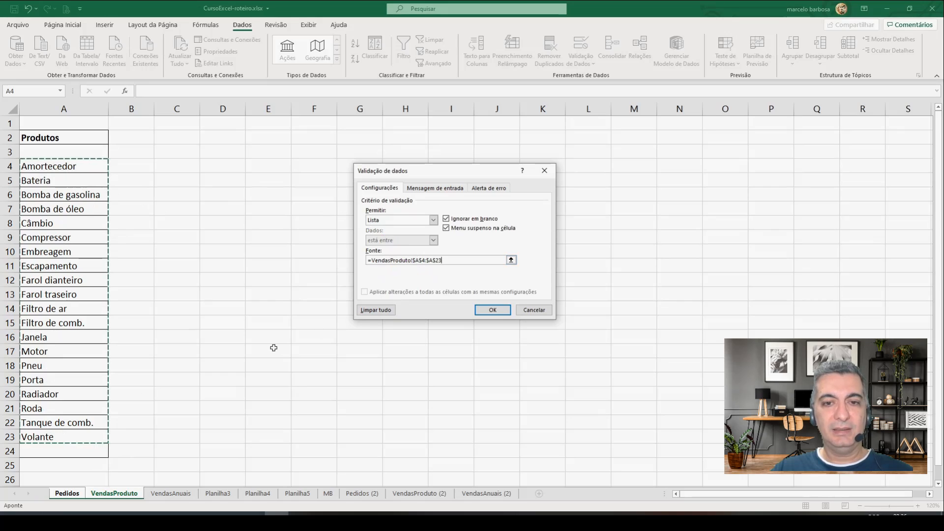
pyautogui.click(490, 310)
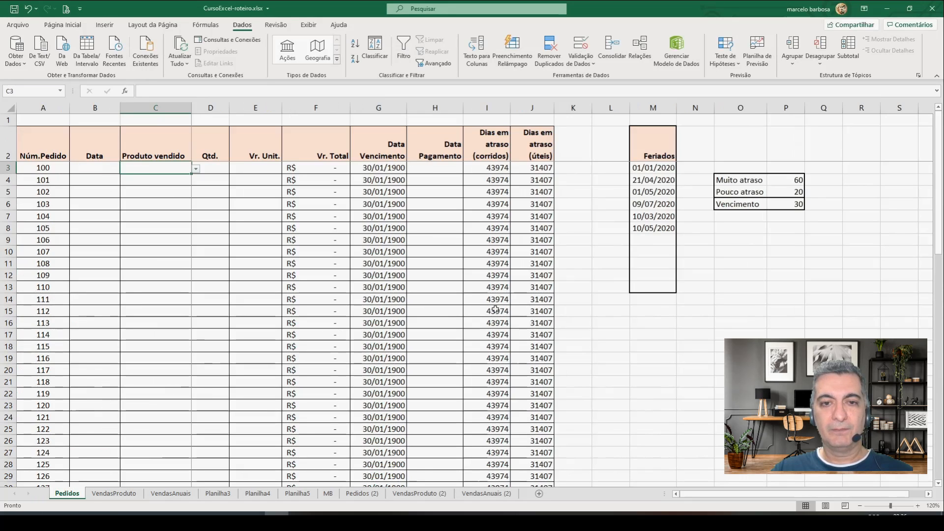
# - Test the validation list in cell C3 of the Pedidos sheet by choosing Bomba de óleo
pyautogui.click(147, 203)
pyautogui.click(152, 213)
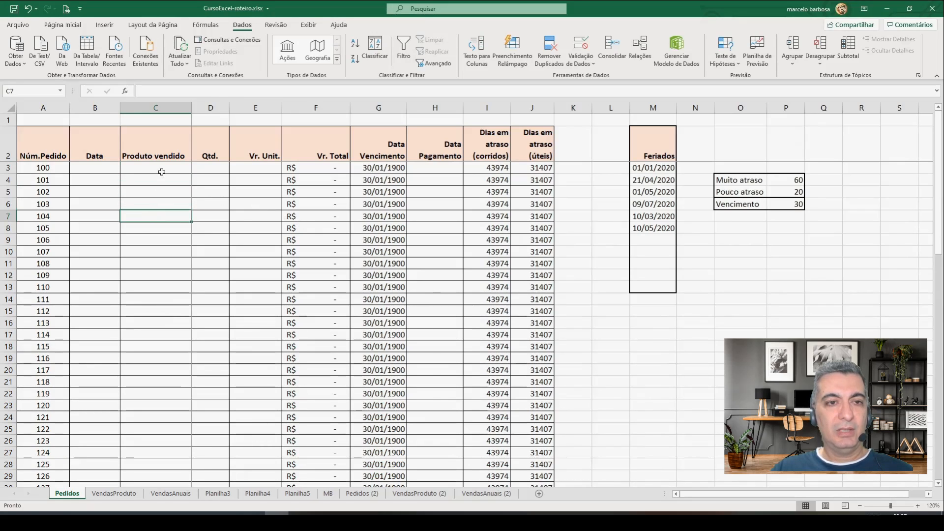
pyautogui.click(162, 169)
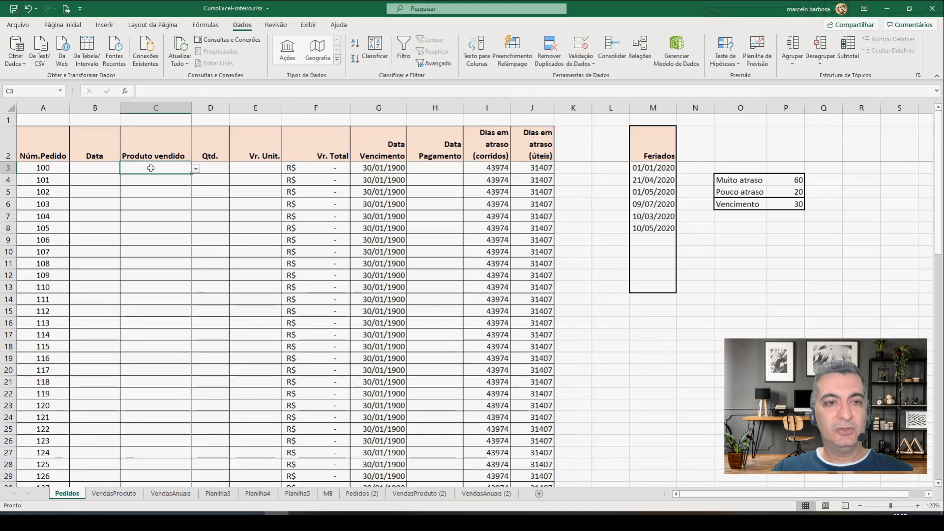
pyautogui.click(196, 169)
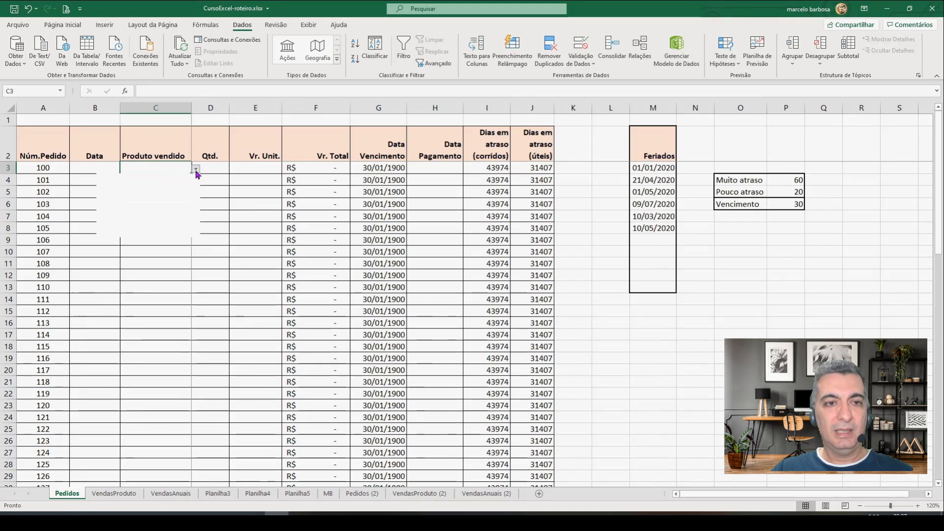
pyautogui.moveTo(195, 195)
pyautogui.mouseDown()
pyautogui.moveTo(195, 225)
pyautogui.moveTo(194, 191)
pyautogui.mouseUp()
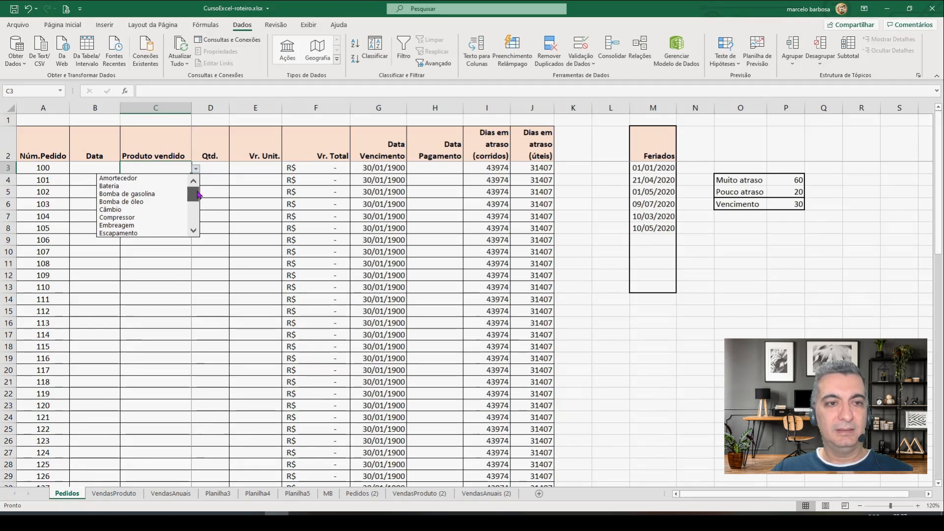
pyautogui.click(146, 201)
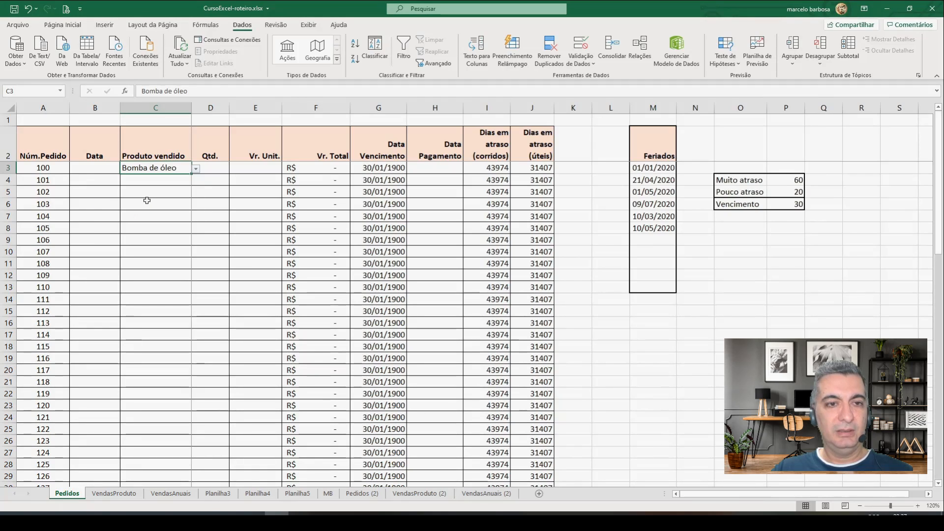
pyautogui.click(181, 180)
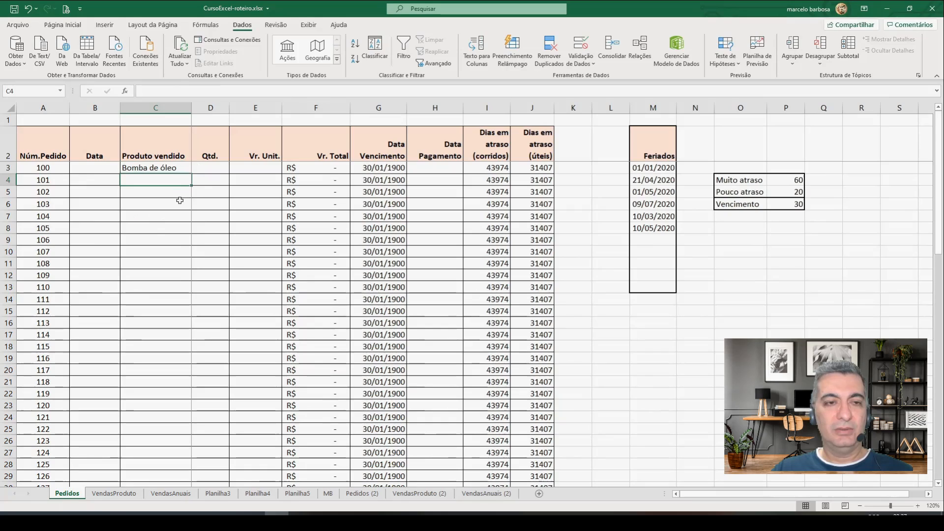
# - Replace the product in cell C3 with Farol traseiro from the validation list
pyautogui.click(181, 170)
pyautogui.click(196, 169)
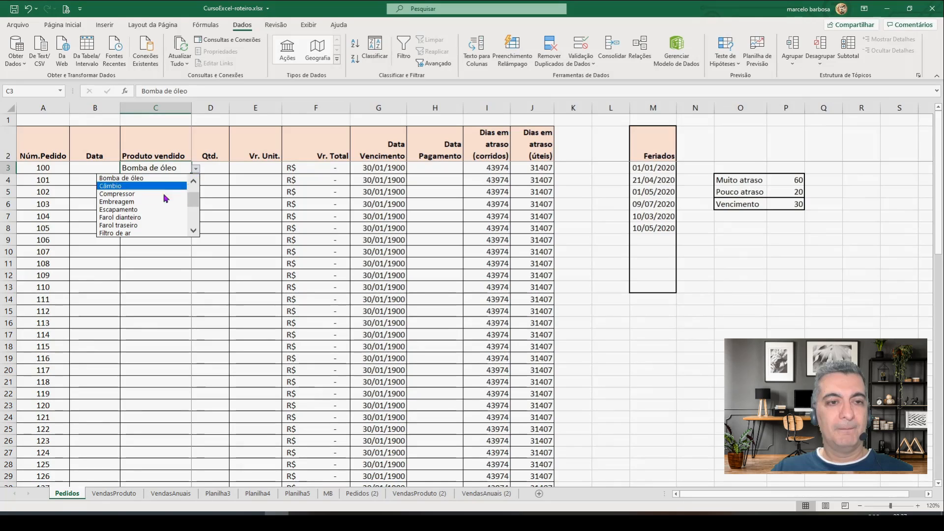
pyautogui.click(143, 226)
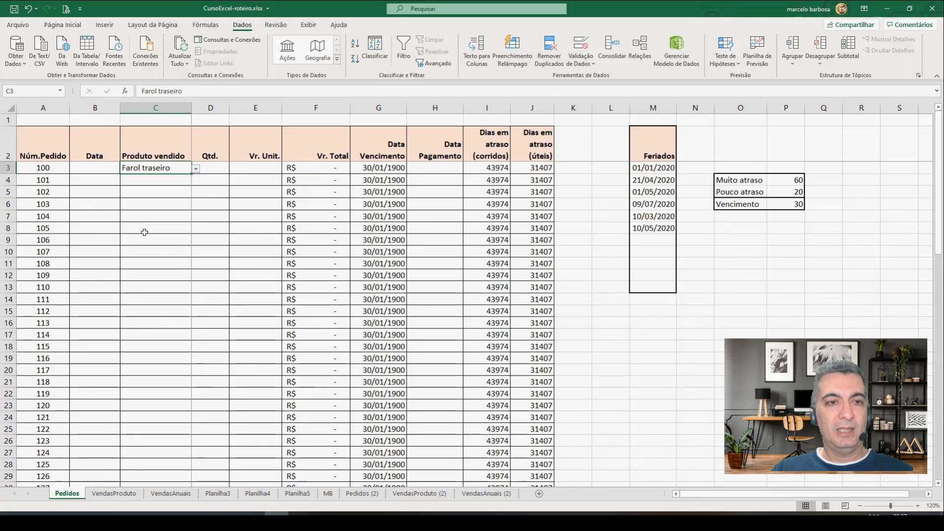
pyautogui.click(176, 182)
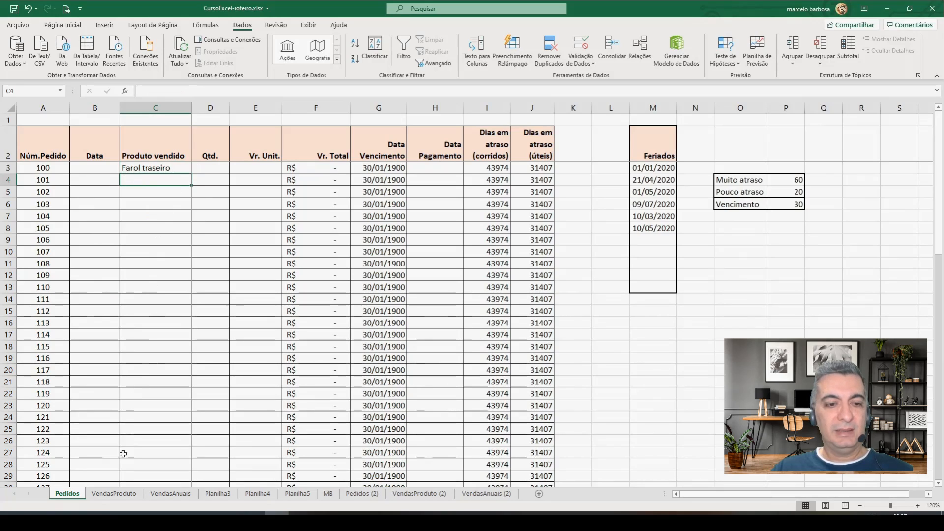
# - Delete row 13, containing Farol traseiro, from the product list in the VendasProduto sheet
pyautogui.click(123, 500)
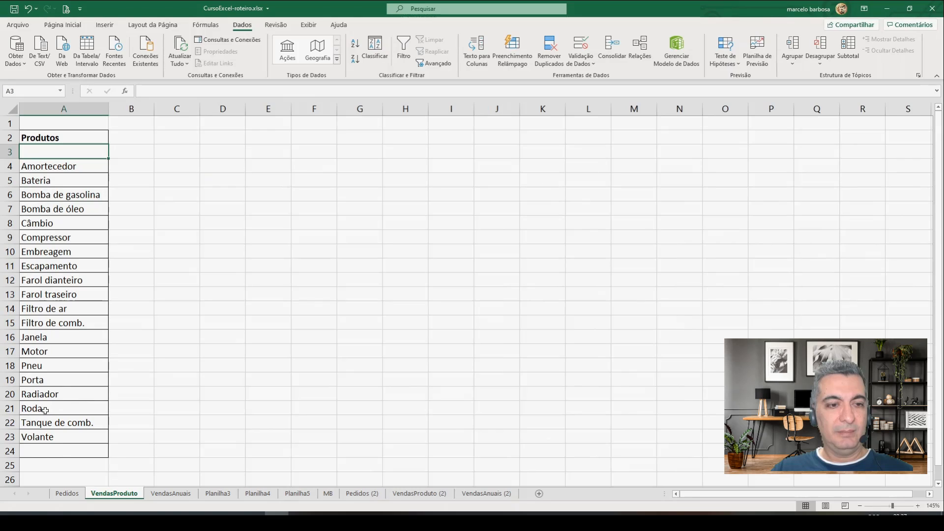
pyautogui.rightClick(9, 294)
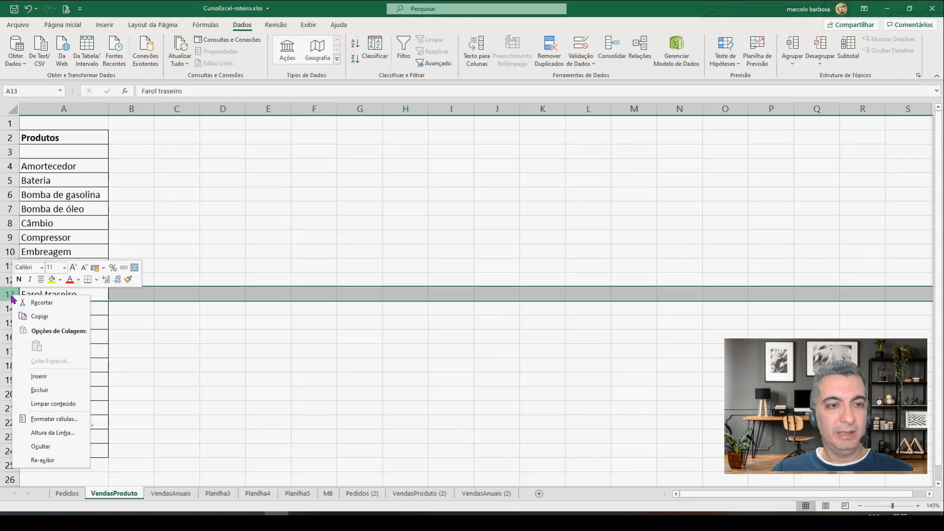
pyautogui.click(39, 389)
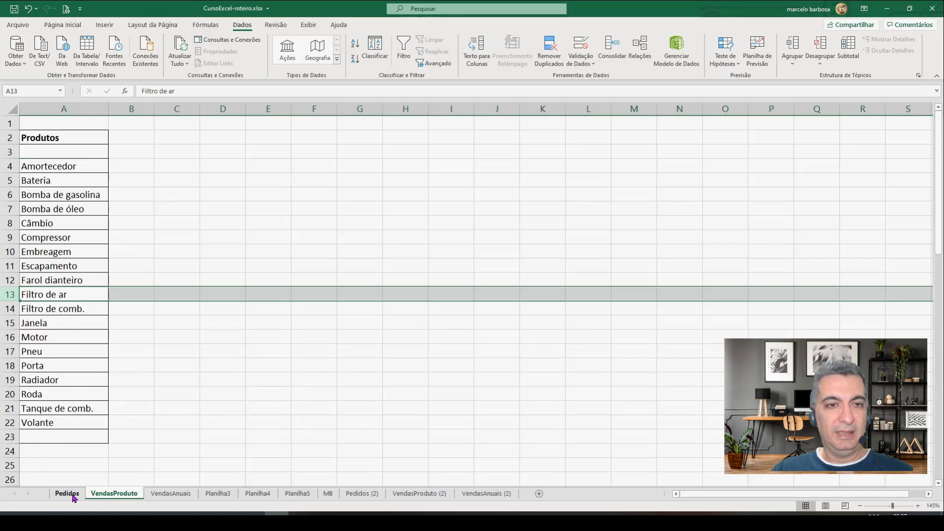
# - Return to the Pedidos sheet and check which products the validation list in cell C3 offers
pyautogui.click(69, 493)
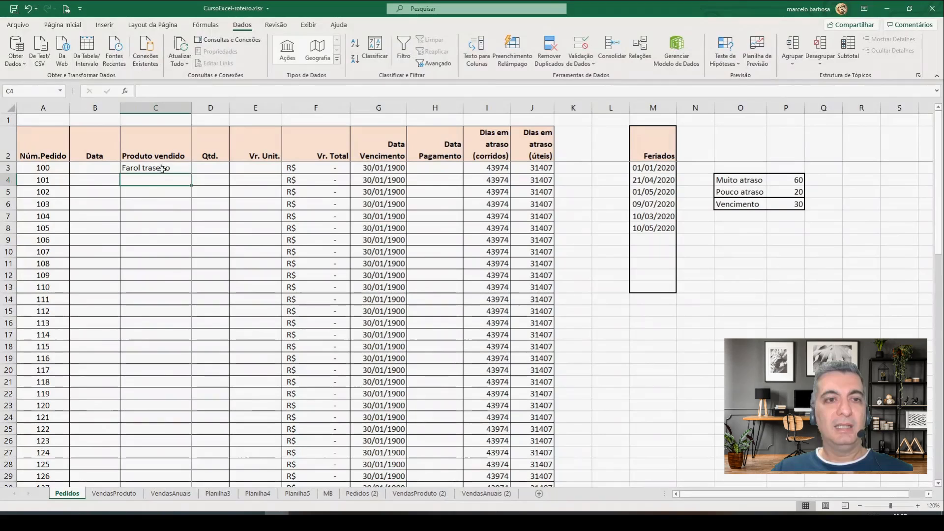
pyautogui.press('Up')
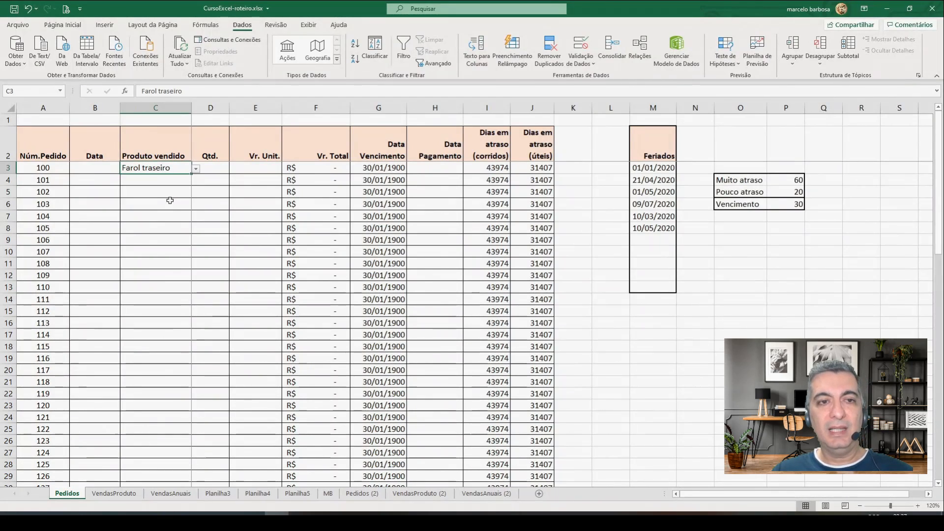
pyautogui.click(196, 168)
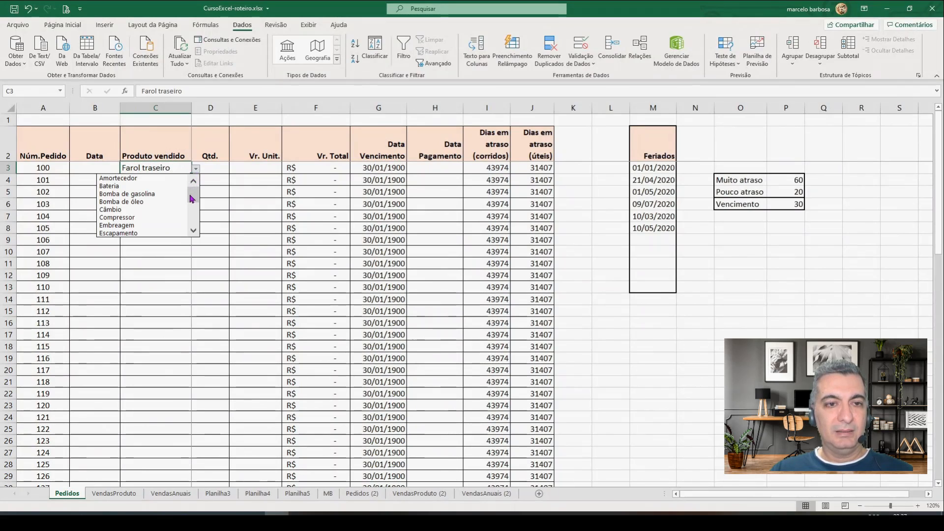
pyautogui.moveTo(194, 198); pyautogui.dragTo(196, 205)
pyautogui.click(181, 166)
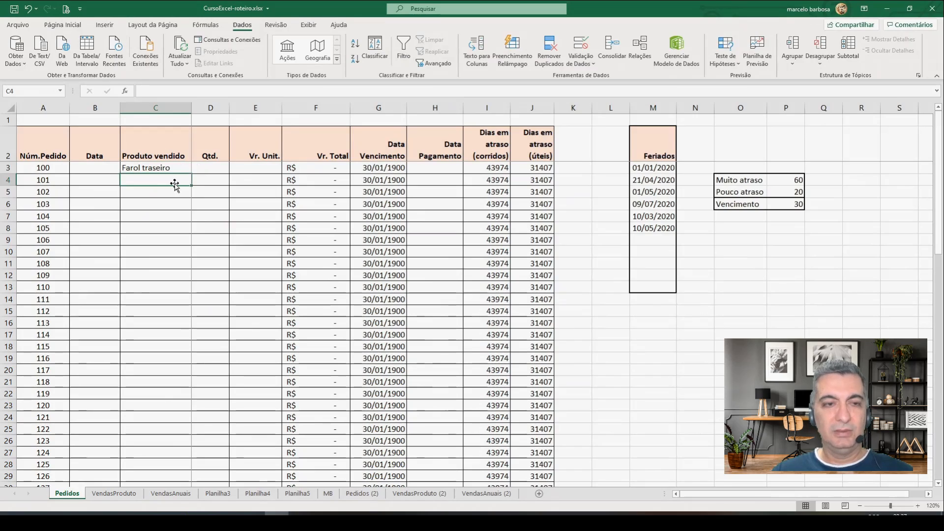
# - Choose Compressor from the list in cell C3 and replace it with Escapamento
pyautogui.press('Up')
pyautogui.click(196, 169)
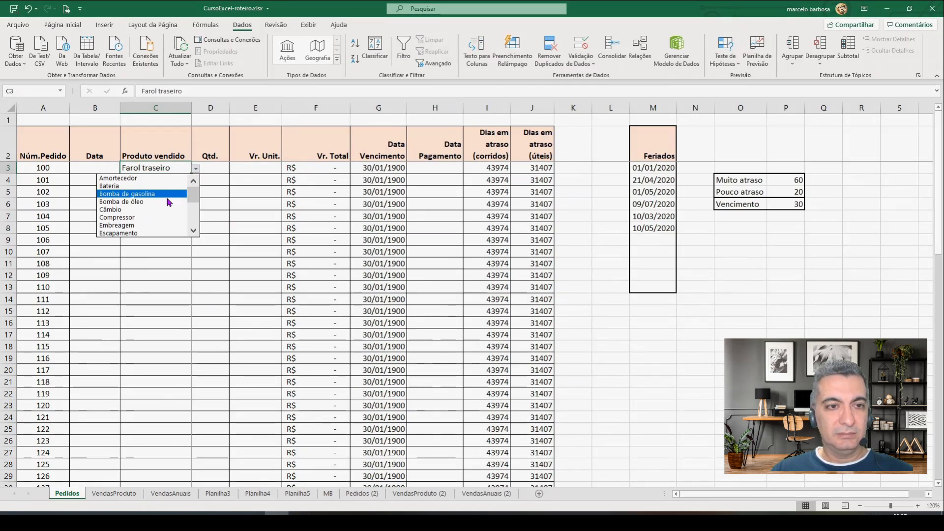
pyautogui.click(145, 216)
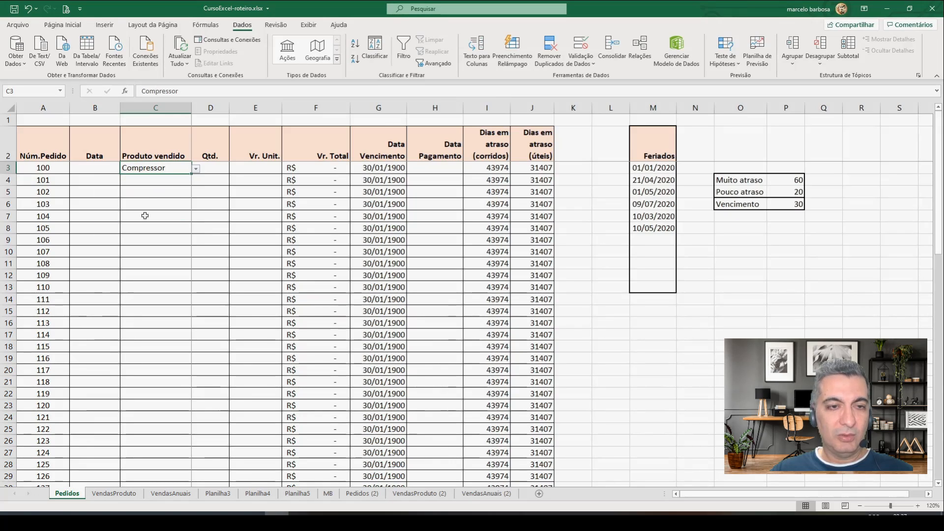
pyautogui.click(195, 169)
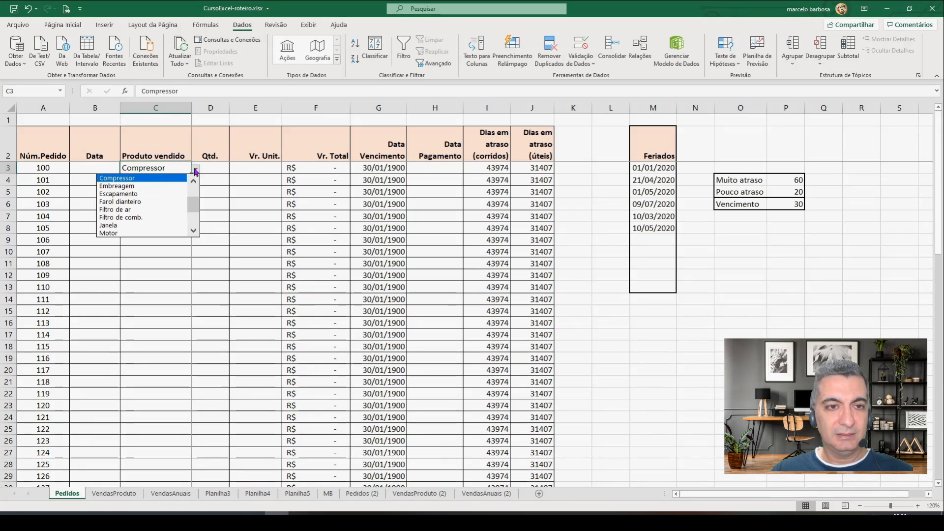
pyautogui.click(160, 195)
pyautogui.press('Return')
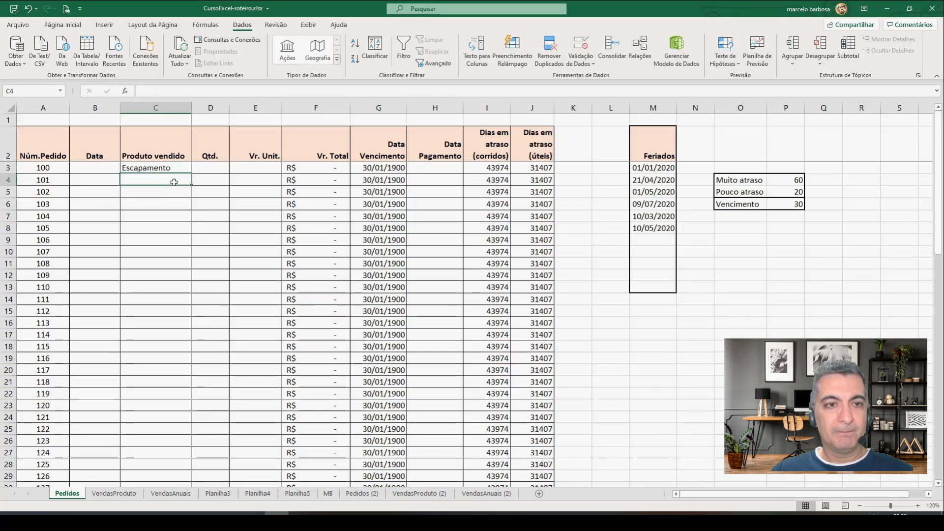
# - Change the product in cell C3 to Porta using the validation list
pyautogui.click(189, 168)
pyautogui.click(196, 169)
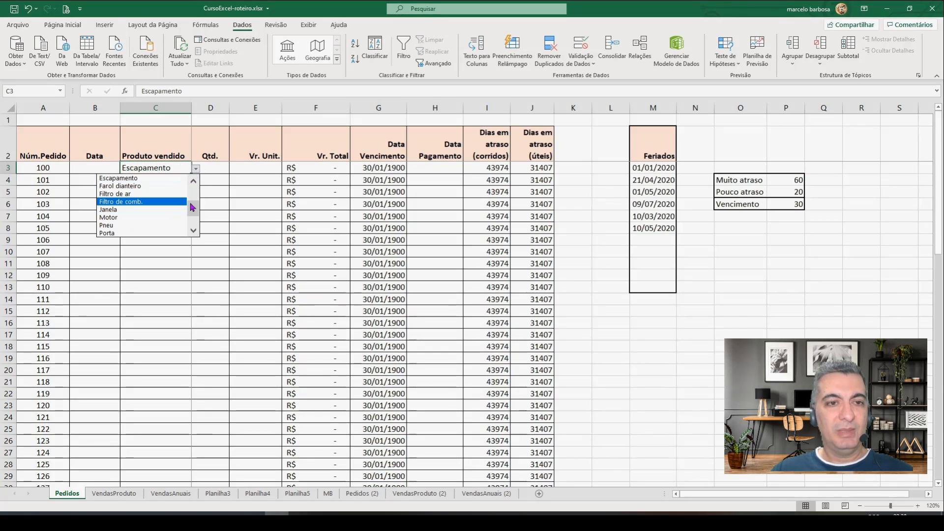
pyautogui.click(165, 233)
pyautogui.click(180, 184)
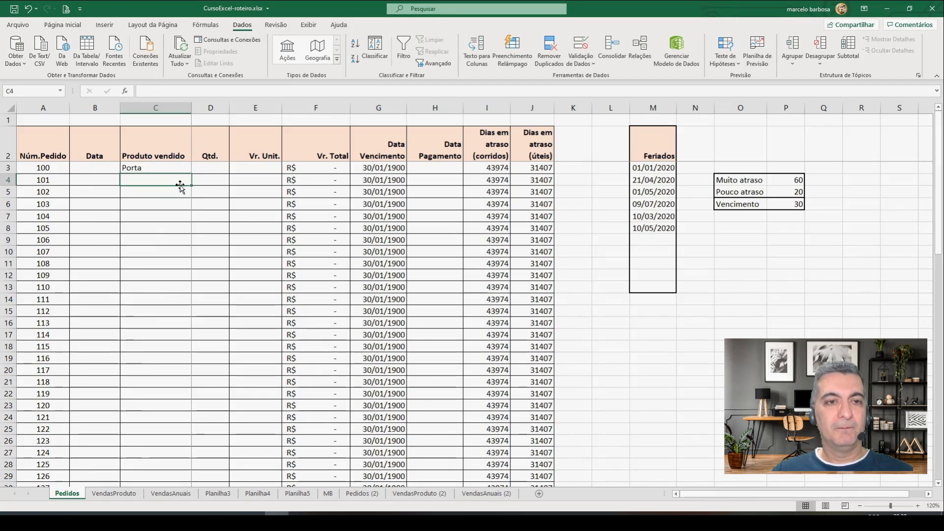
# - Undo the recent product choices in cell C3 and the row deletion in VendasProduto, and return to the Pedidos sheet
pyautogui.click(107, 495)
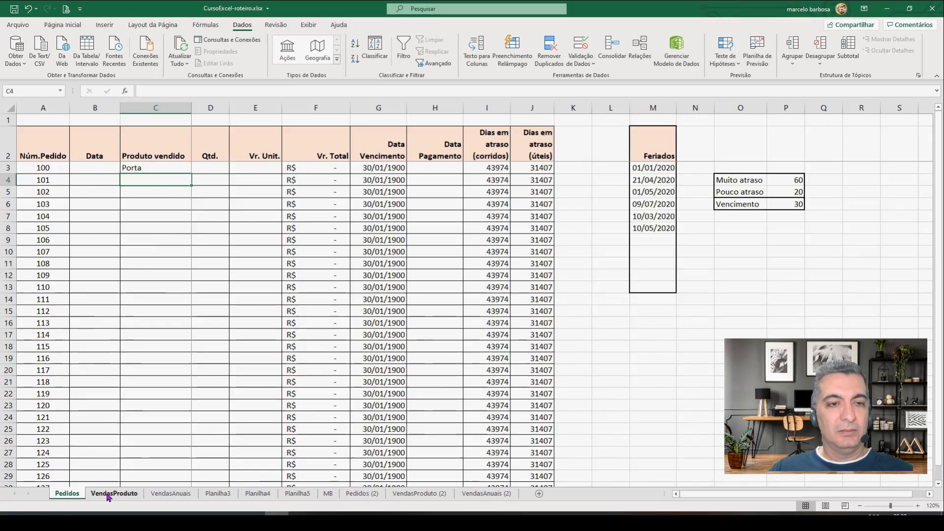
pyautogui.hotkey('ctrl', 'pageup')
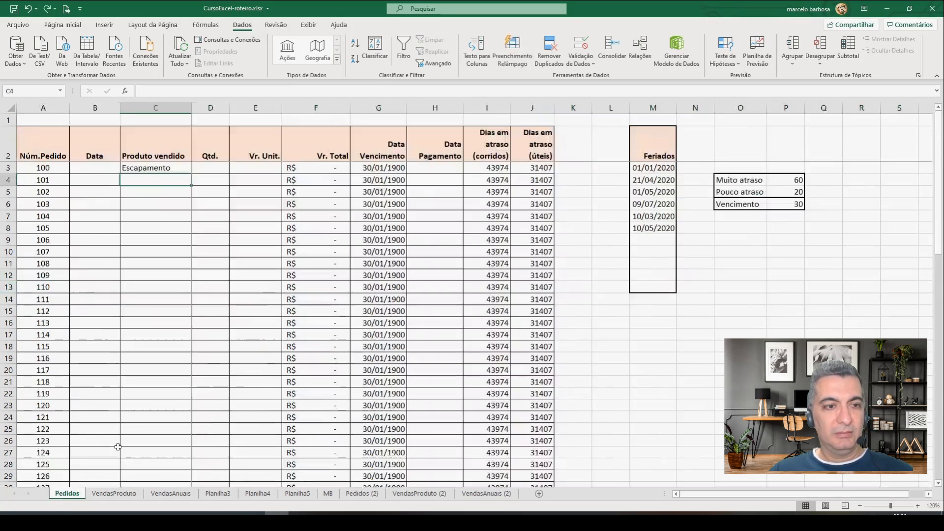
pyautogui.hotkey('ctrl', 'z')
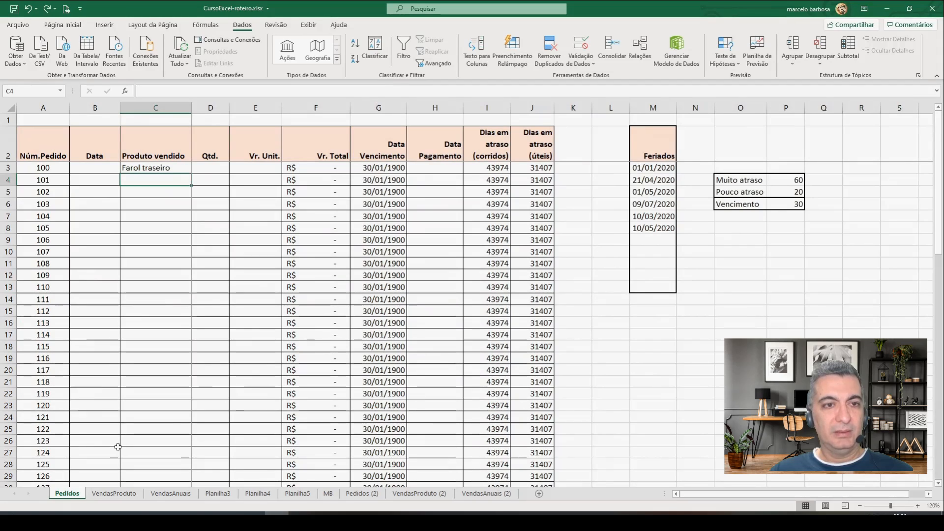
pyautogui.hotkey('ctrl', 'z')
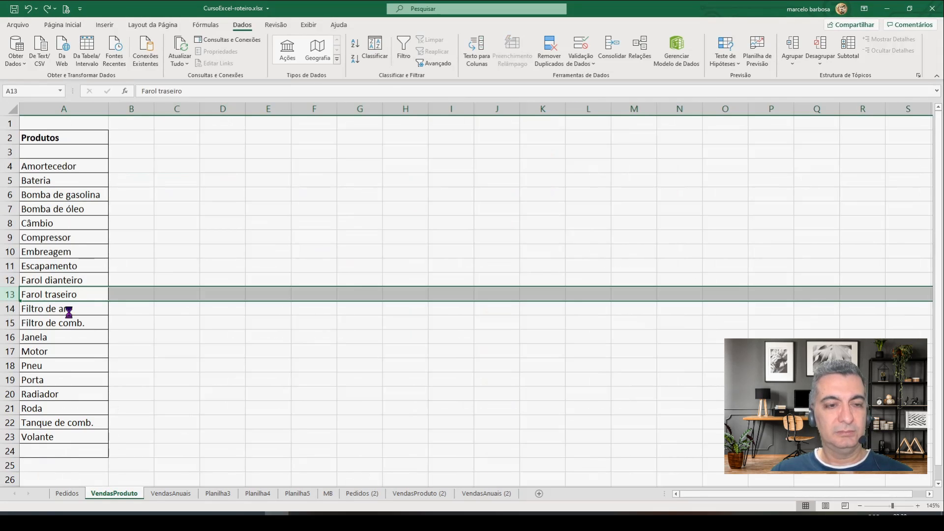
pyautogui.hotkey('ctrl', 'pageup')
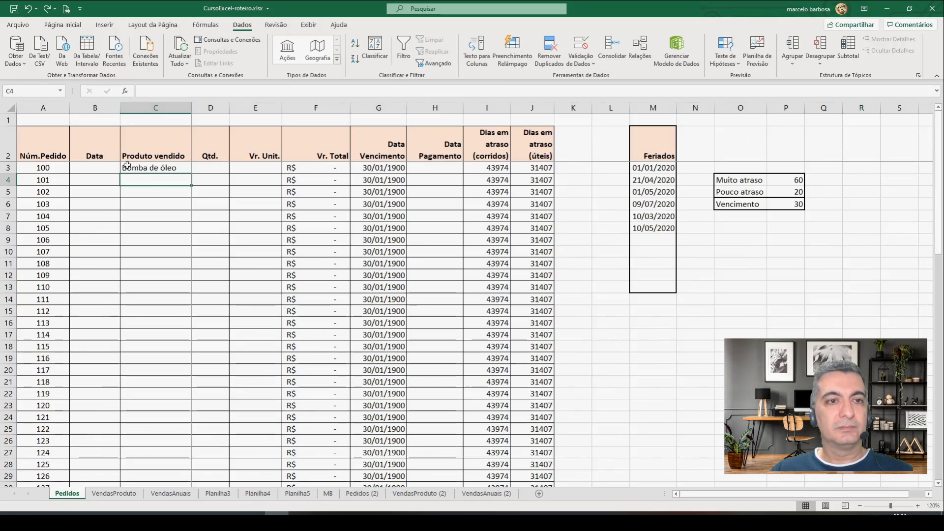
# - Clear the contents of cell C3 and remove all of its data validation settings
pyautogui.click(141, 171)
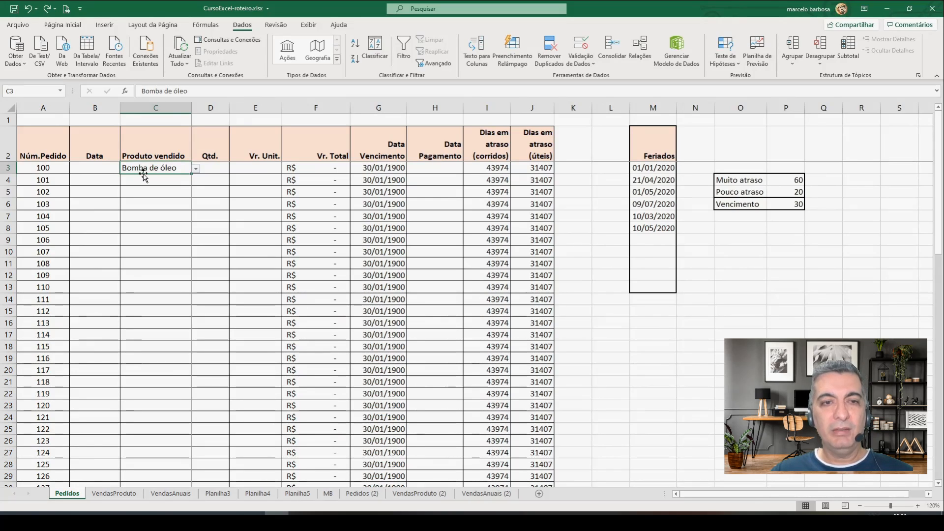
pyautogui.press('Delete')
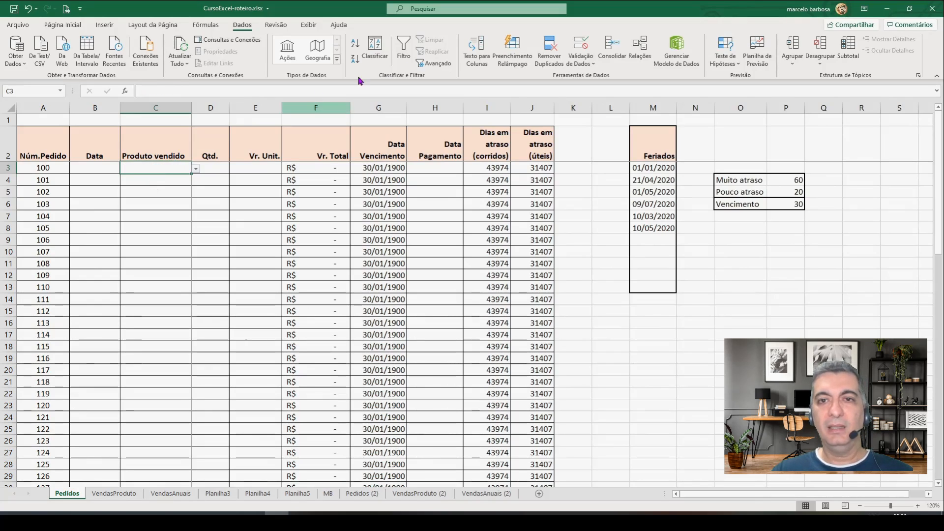
pyautogui.click(592, 64)
pyautogui.click(597, 79)
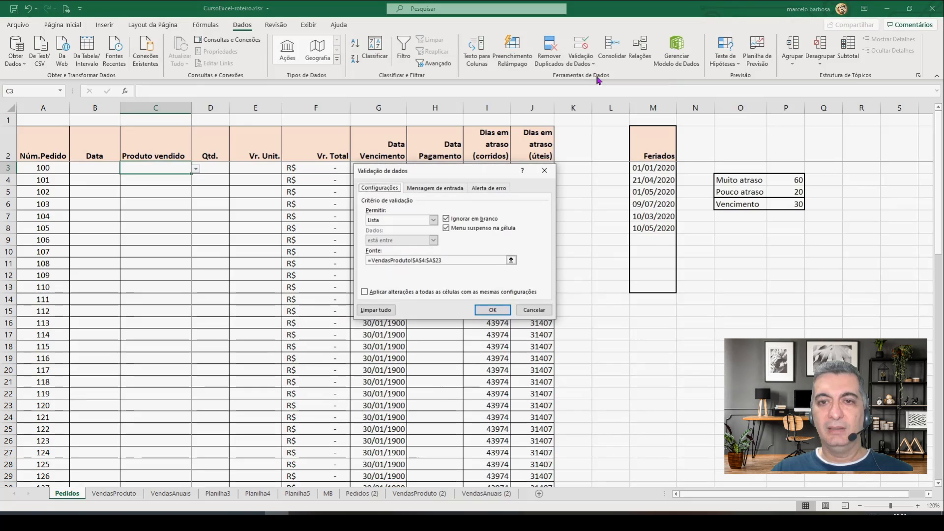
pyautogui.click(376, 310)
pyautogui.click(493, 310)
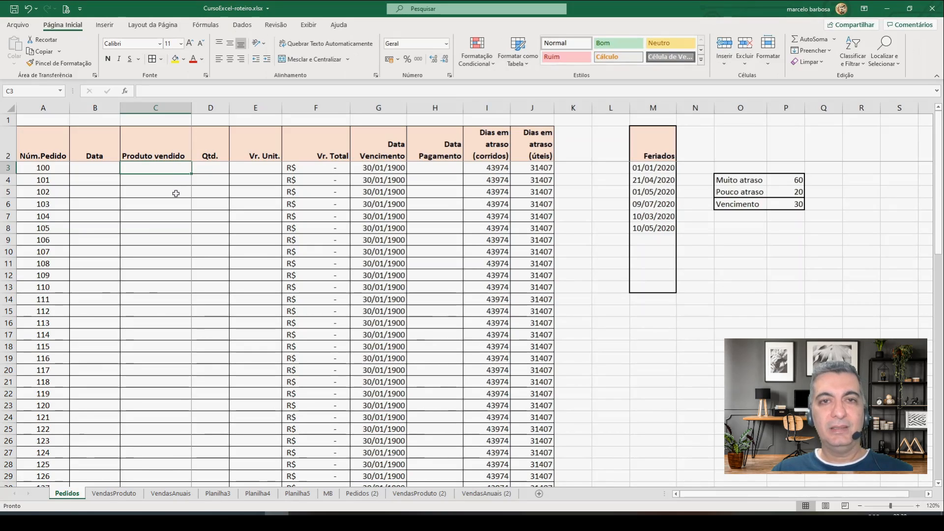
# - Switch to the VendasProduto sheet and look over the workbook's defined names in the Name Manager
pyautogui.click(117, 494)
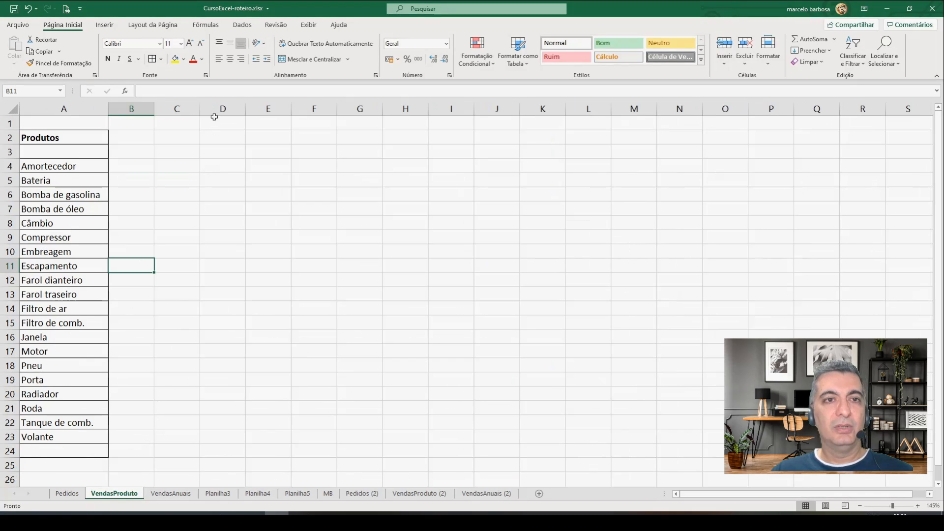
pyautogui.click(202, 25)
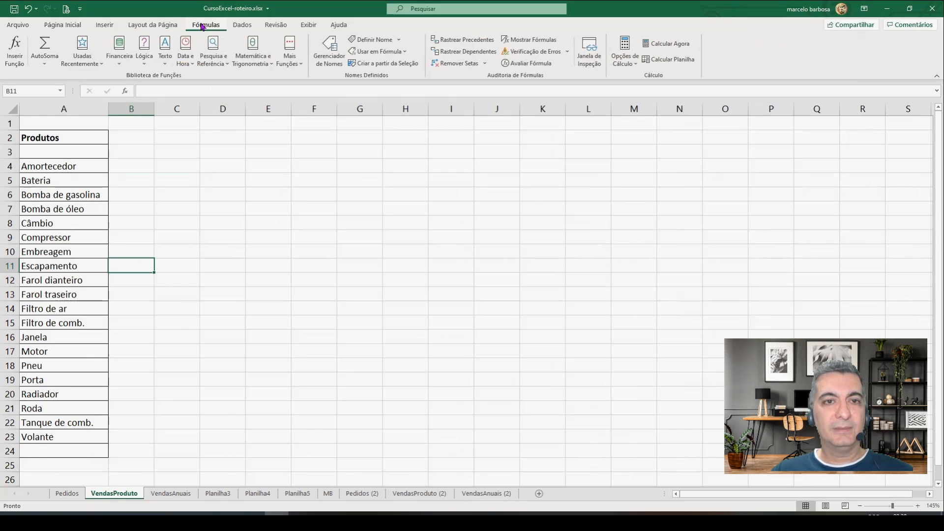
pyautogui.click(329, 56)
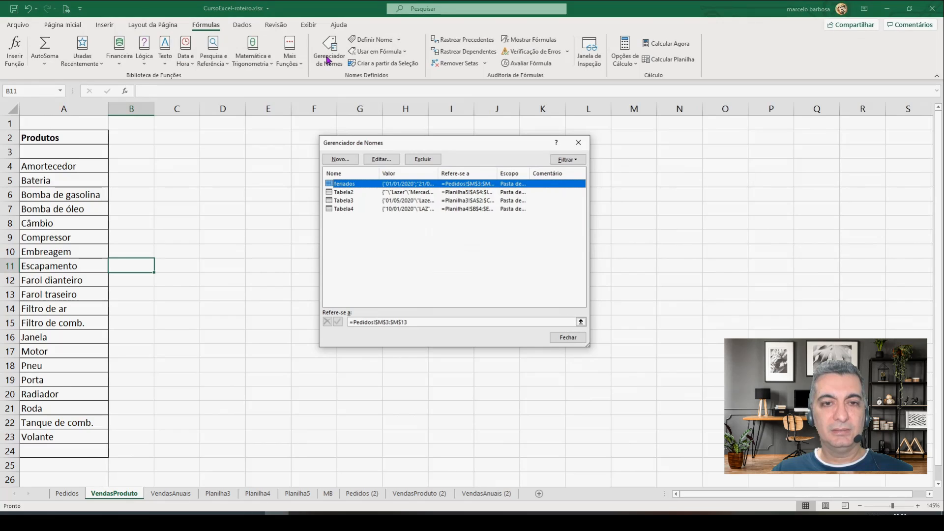
pyautogui.click(340, 159)
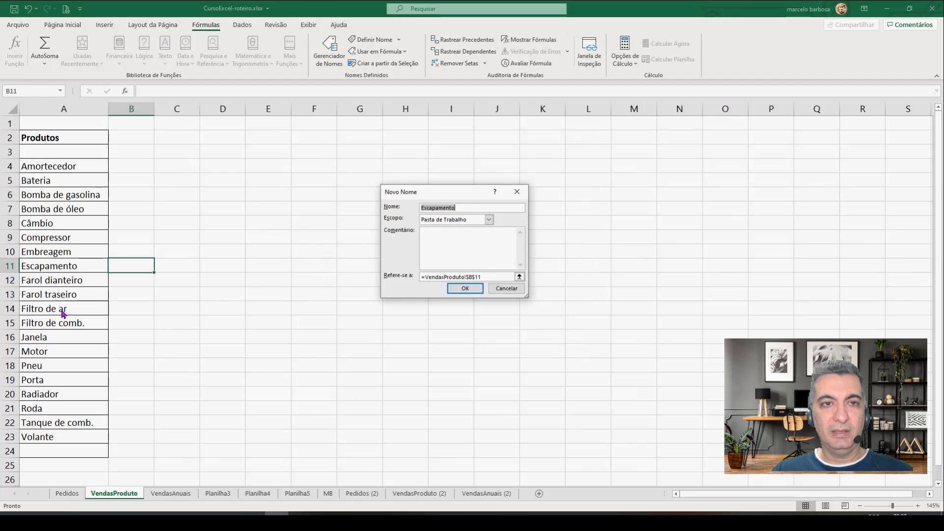
pyautogui.click(507, 290)
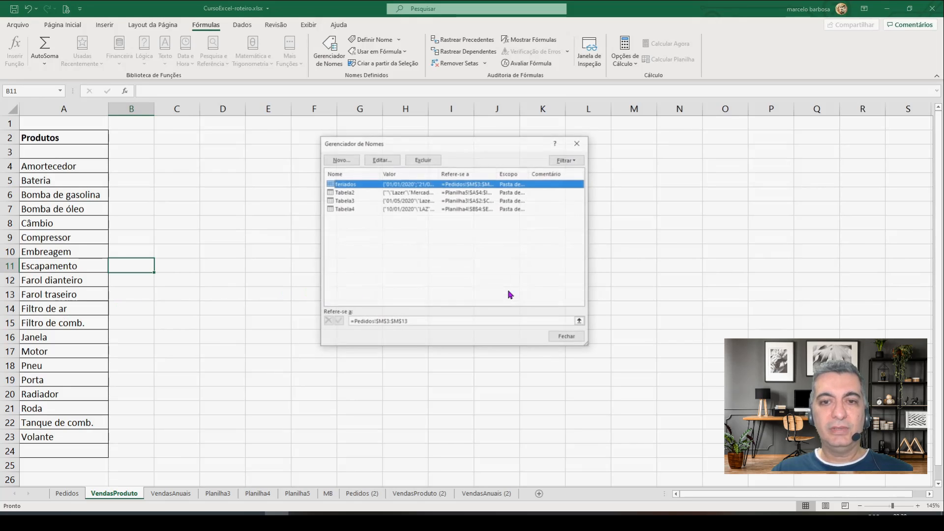
pyautogui.click(568, 338)
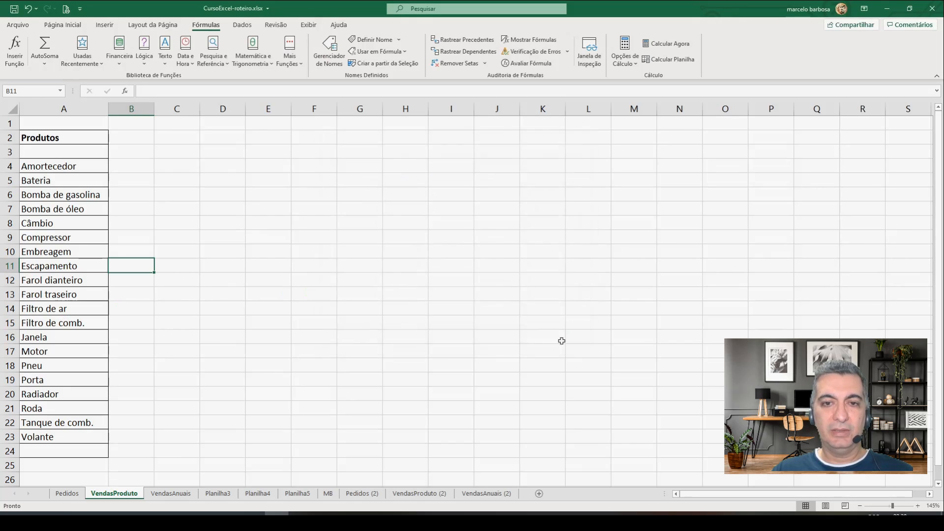
# - Define the workbook-scoped name Produtos for the product list range A3:A24 in VendasProduto
pyautogui.moveTo(48, 152); pyautogui.dragTo(50, 448)
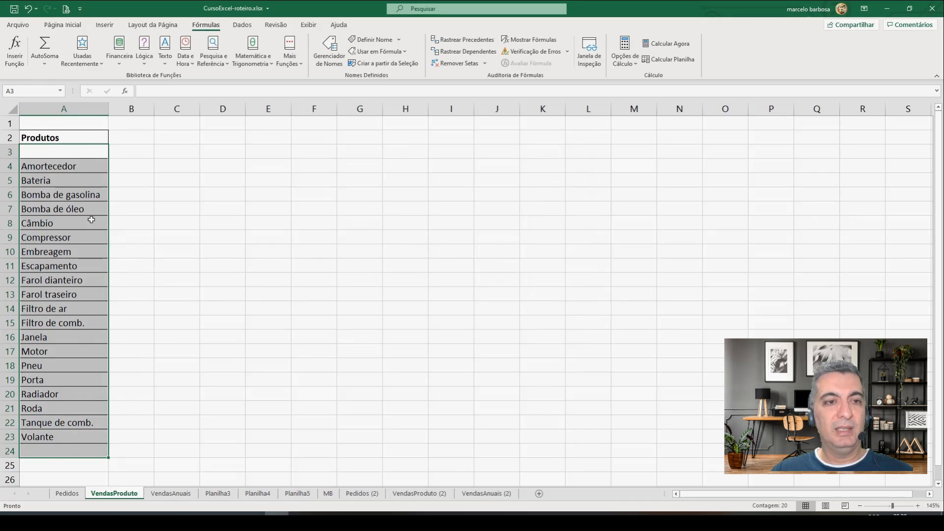
pyautogui.rightClick(71, 209)
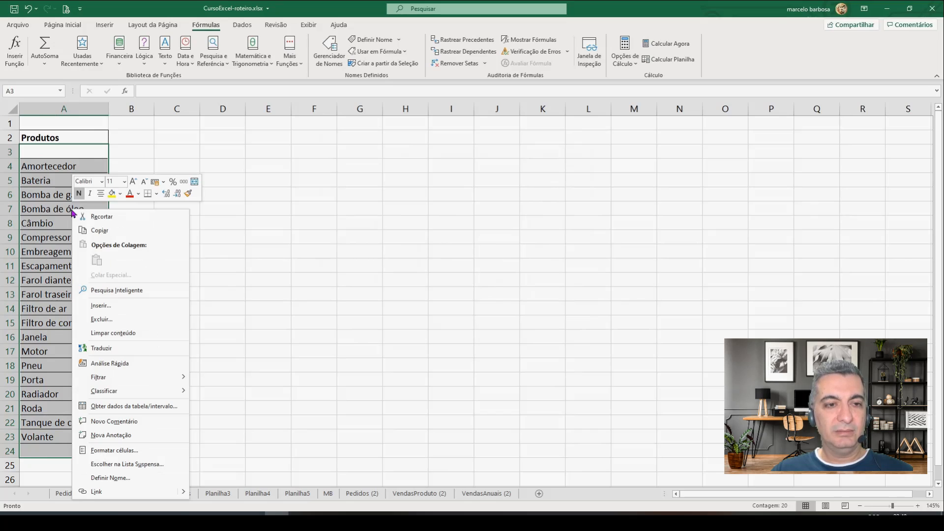
pyautogui.click(111, 477)
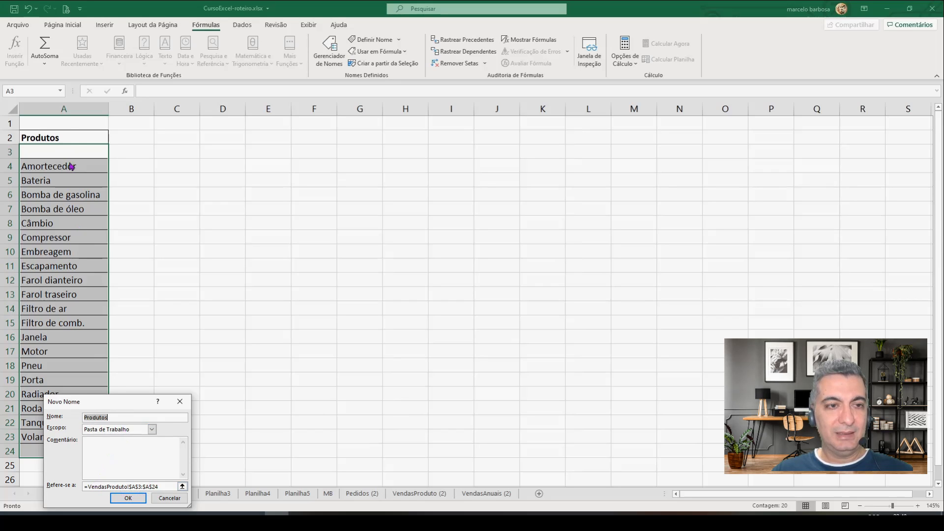
pyautogui.click(133, 501)
pyautogui.click(93, 125)
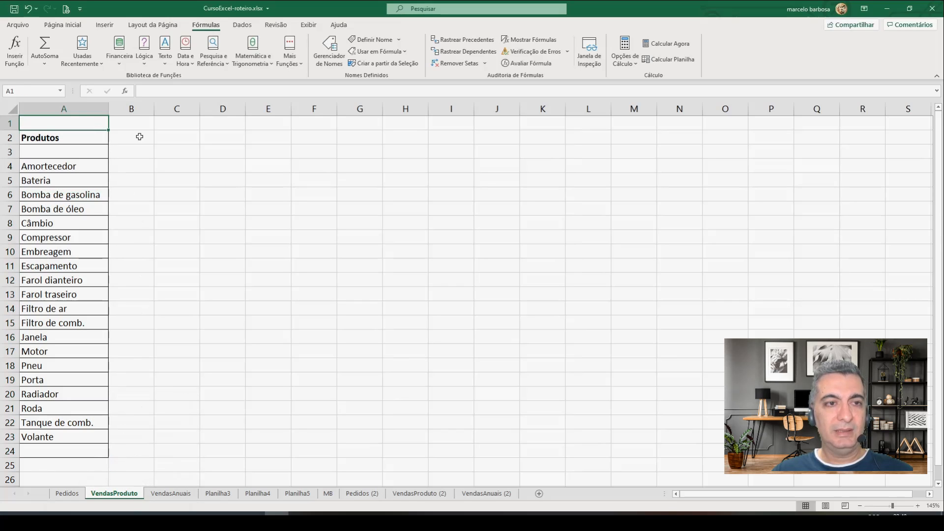
# - In the Pedidos sheet, apply list data validation with the source =produtos to the Produto vendido cells C3:C66
pyautogui.click(67, 493)
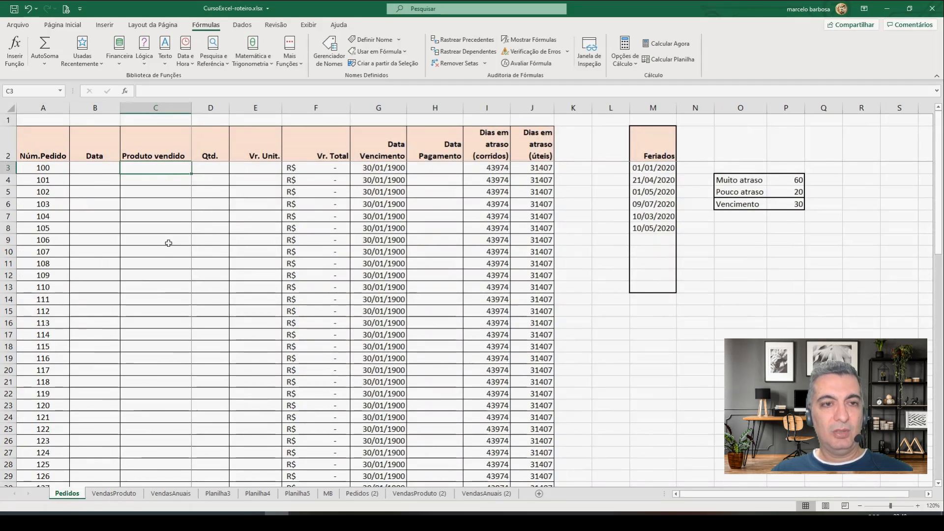
pyautogui.scroll(-2, 158, 289)
pyautogui.scroll(-12, 158, 289)
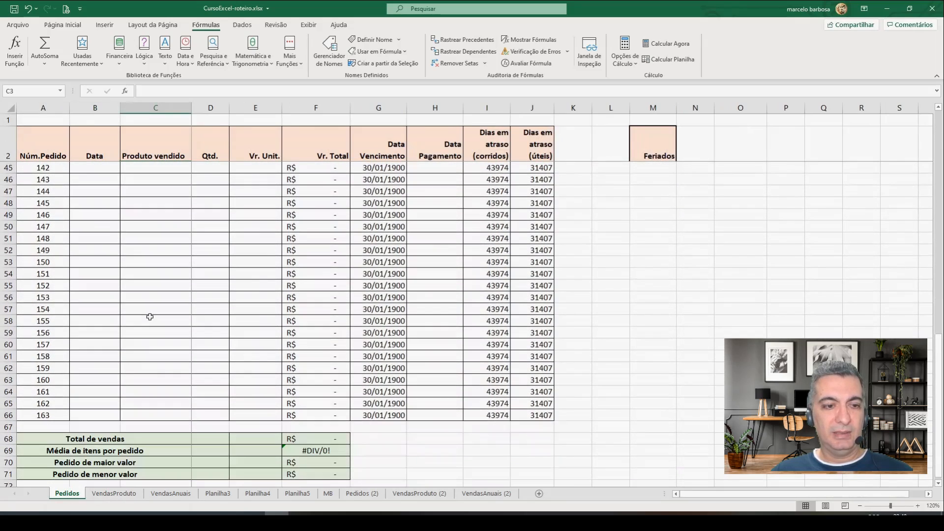
pyautogui.scroll(-1, 150, 317)
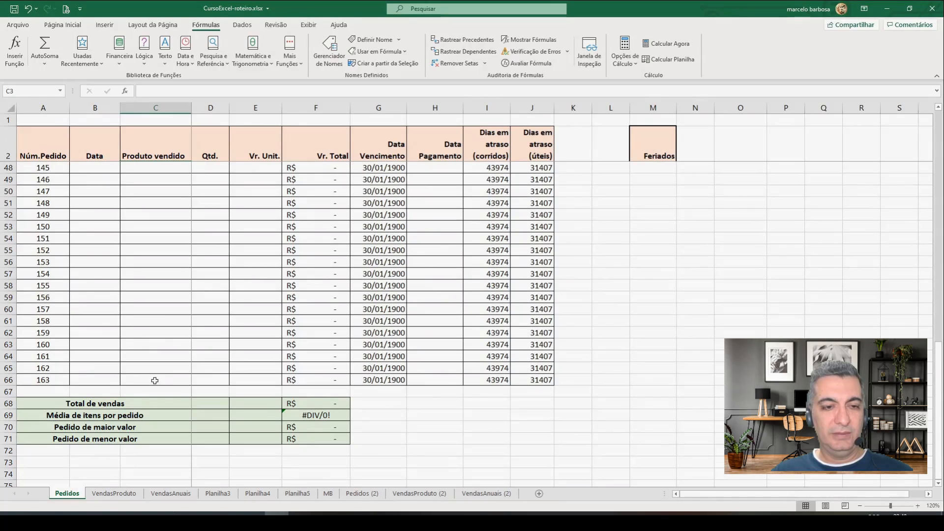
pyautogui.keyDown('shift'); pyautogui.click(154, 381); pyautogui.keyUp('shift')
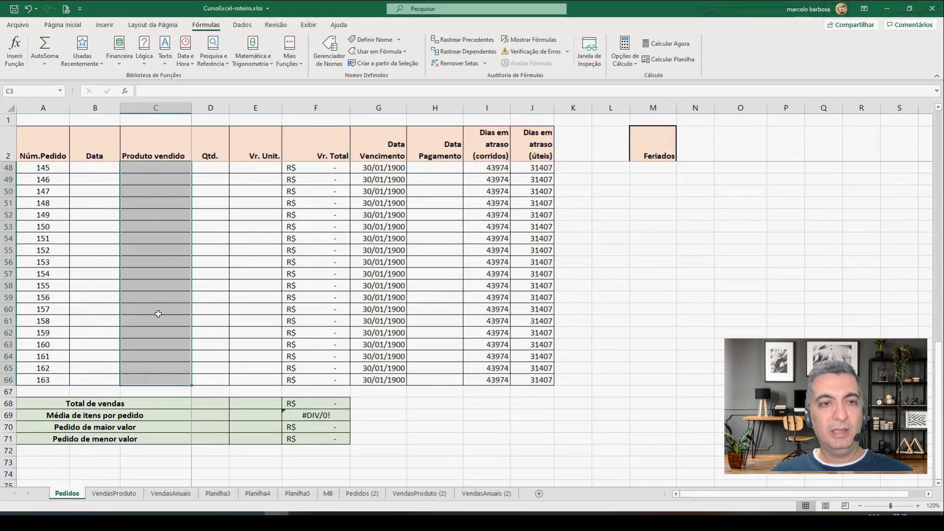
pyautogui.scroll(15, 176, 225)
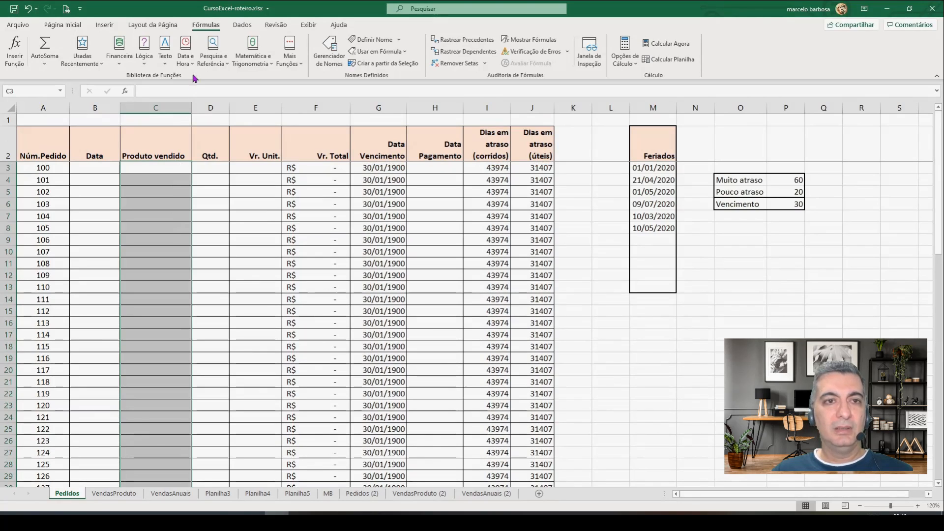
pyautogui.click(243, 29)
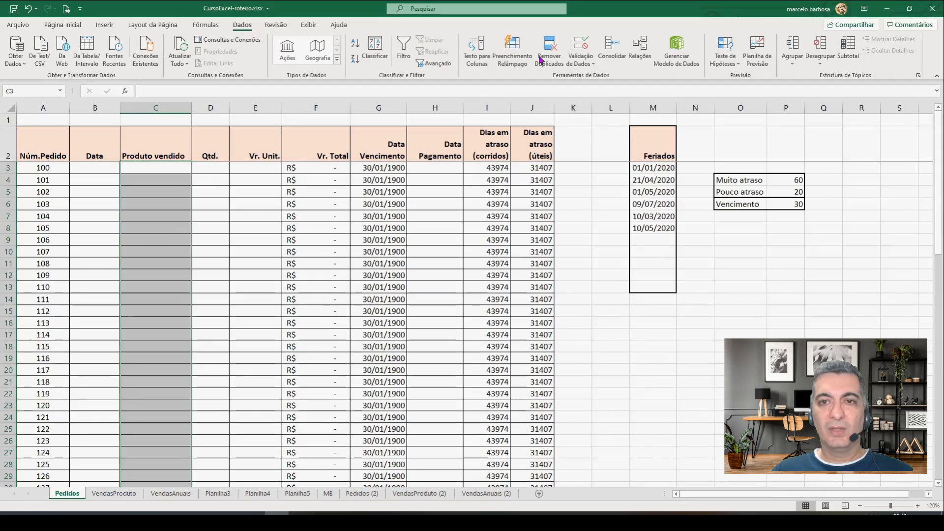
pyautogui.click(580, 62)
pyautogui.click(594, 78)
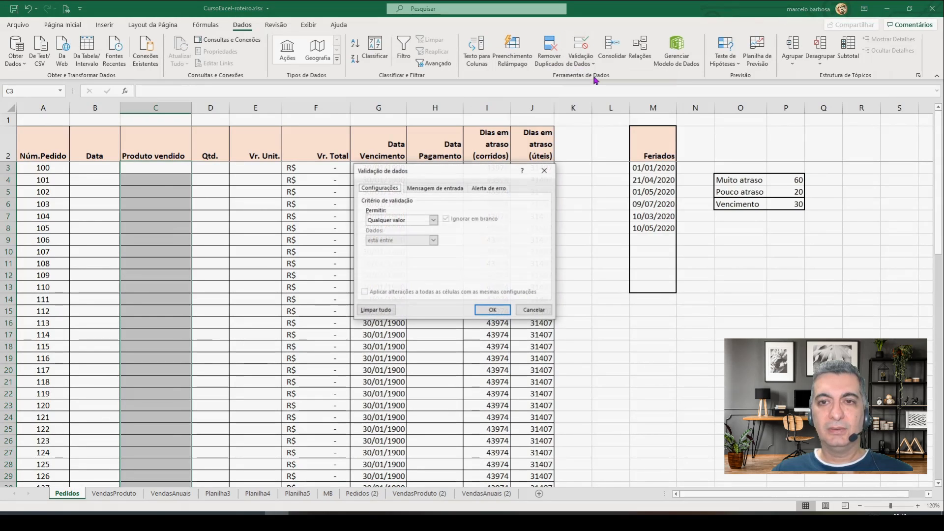
pyautogui.click(433, 221)
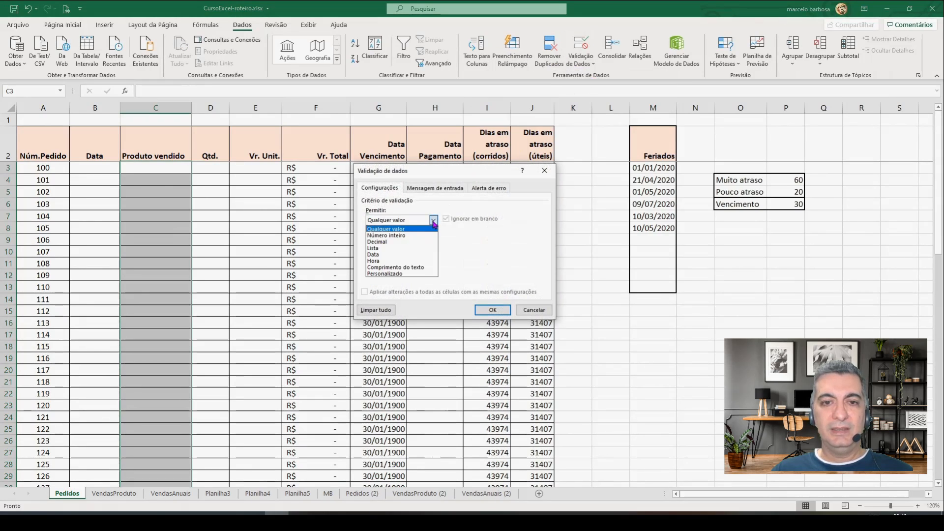
pyautogui.click(383, 248)
pyautogui.click(392, 260)
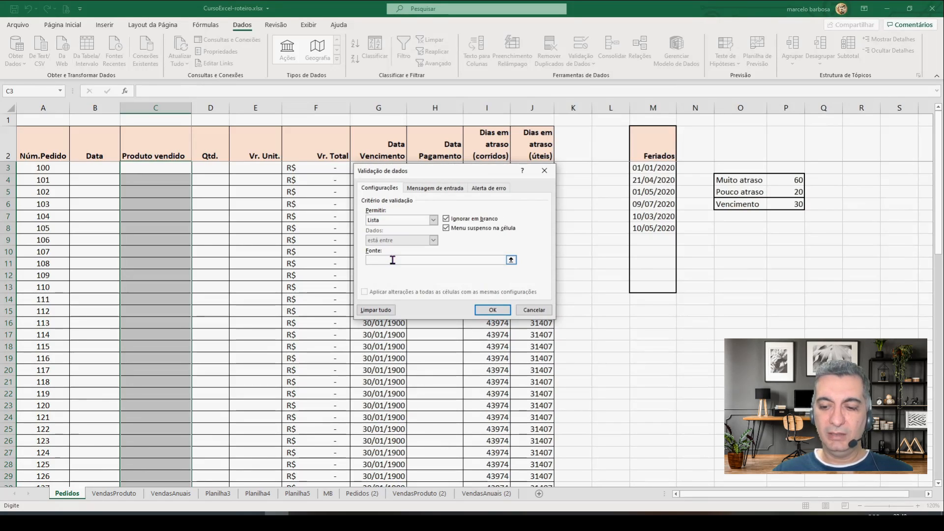
pyautogui.write('od')
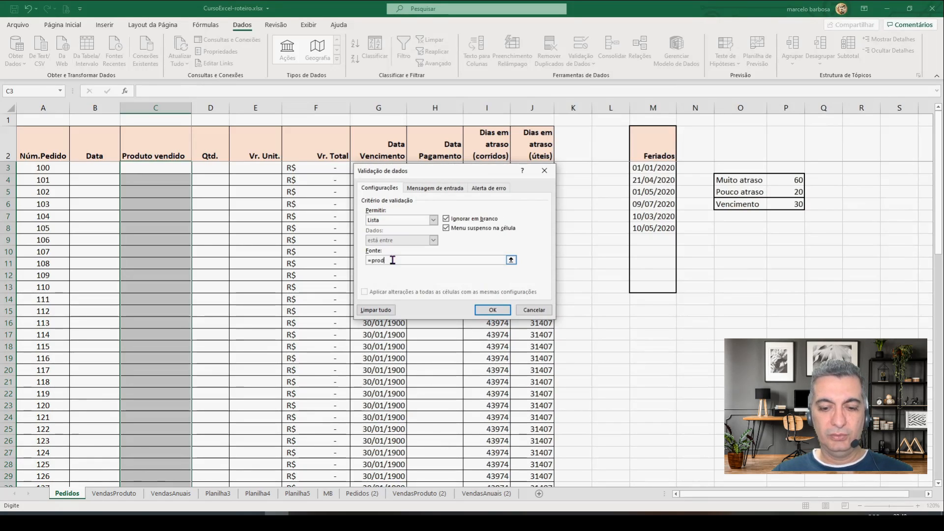
pyautogui.write('utos')
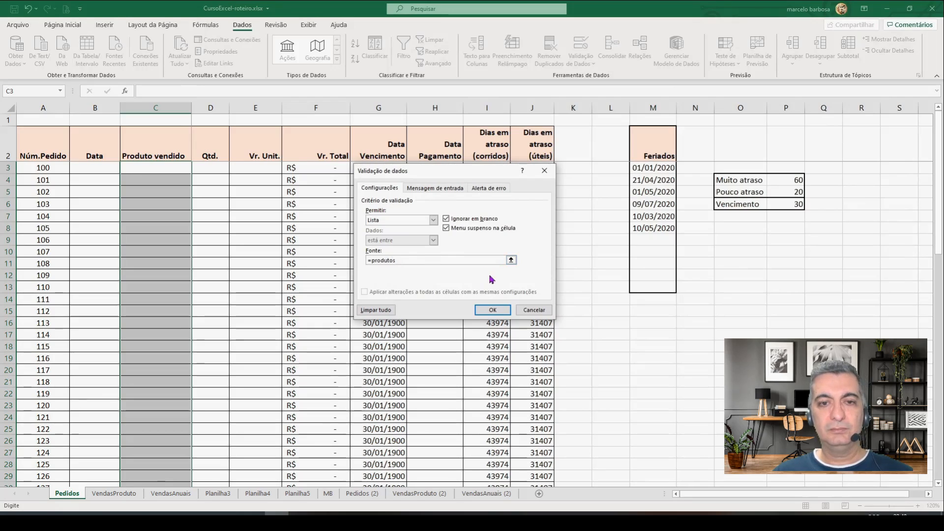
pyautogui.click(493, 311)
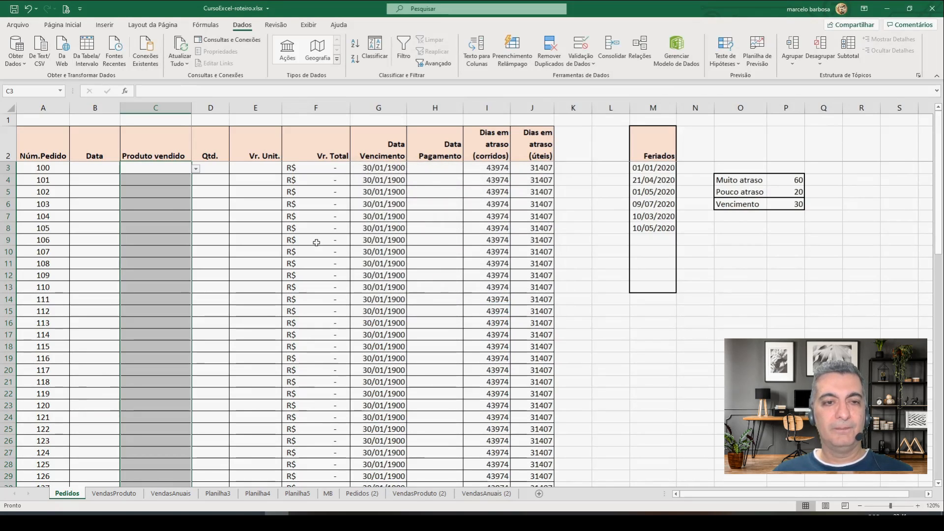
# - Use the validation lists to choose Radiador in C5, Amortecedor in C6 and Câmbio in C8
pyautogui.click(175, 191)
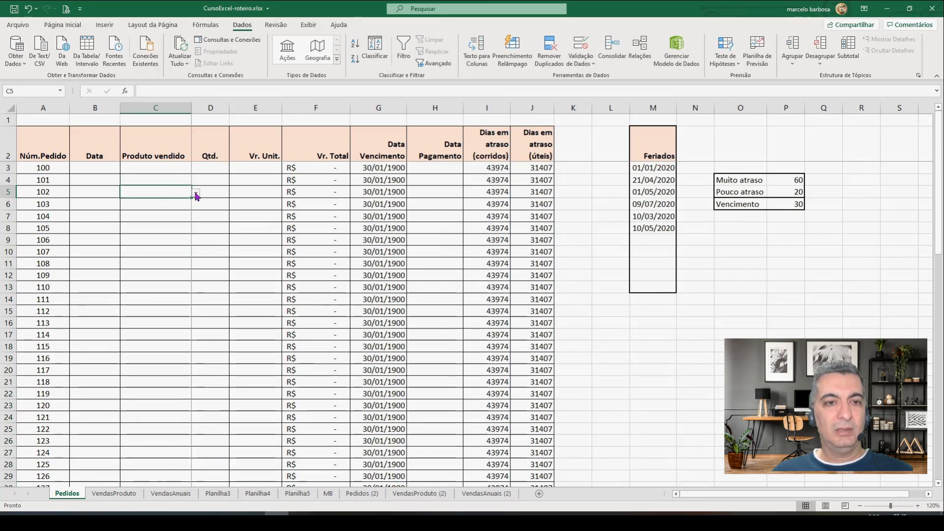
pyautogui.click(195, 192)
pyautogui.scroll(-3, 190, 236)
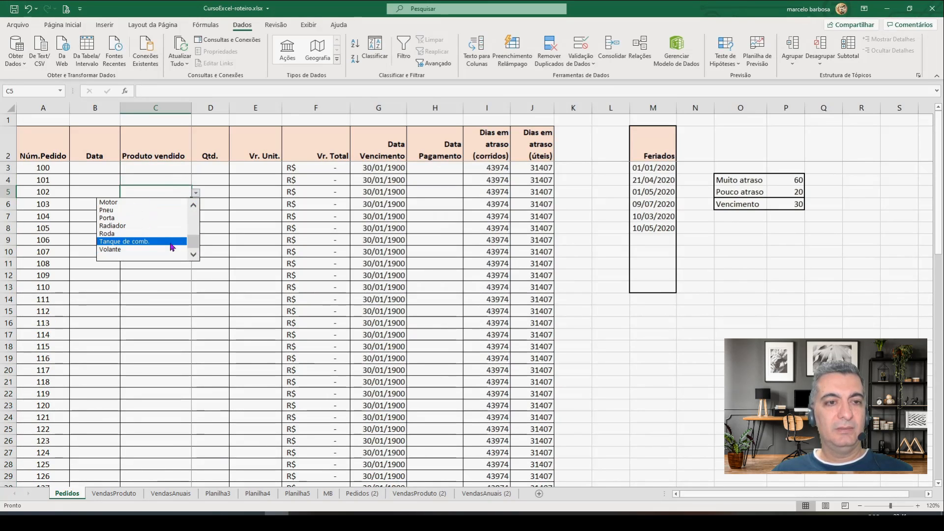
pyautogui.click(173, 226)
pyautogui.click(204, 206)
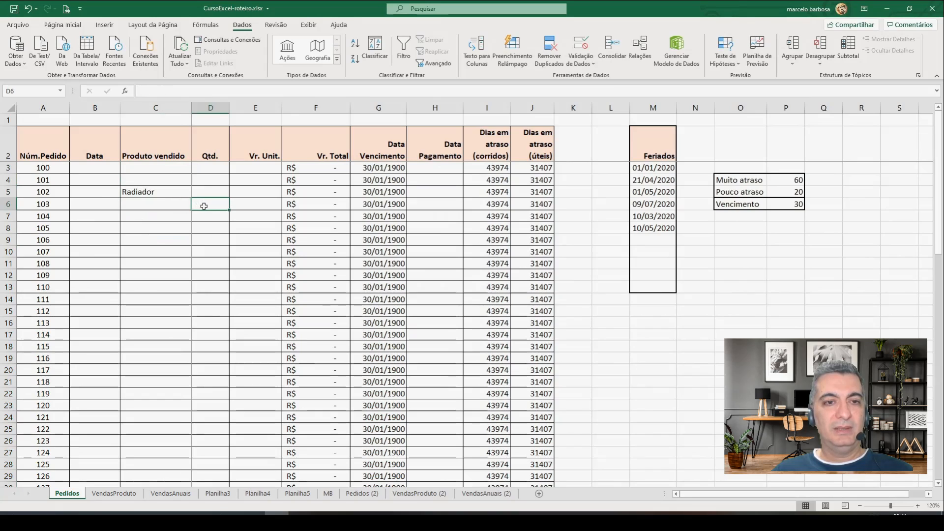
pyautogui.click(169, 203)
pyautogui.click(196, 205)
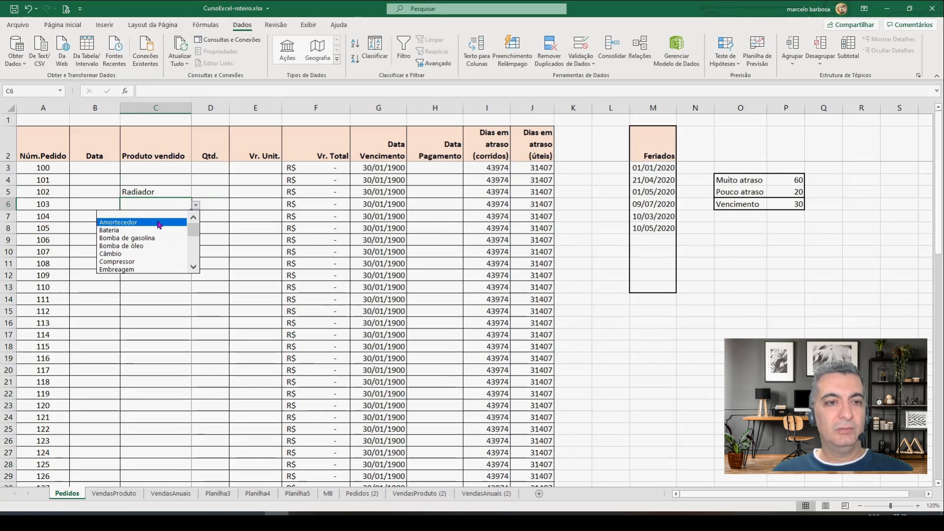
pyautogui.click(158, 222)
pyautogui.click(171, 229)
pyautogui.click(196, 229)
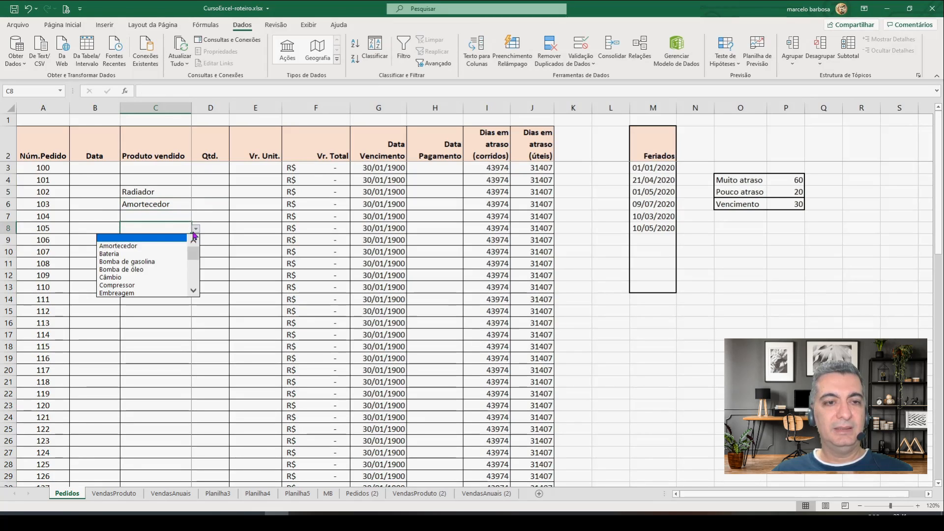
pyautogui.click(135, 278)
pyautogui.click(165, 216)
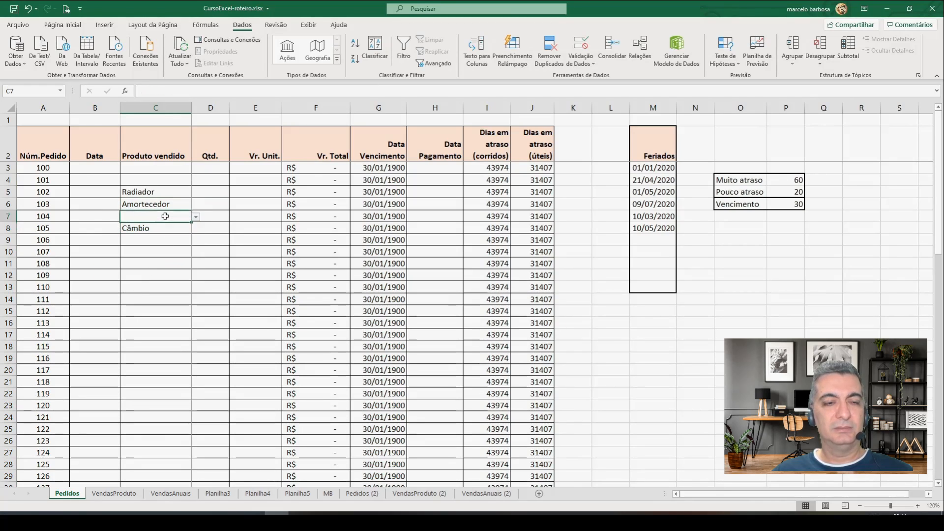
pyautogui.click(170, 168)
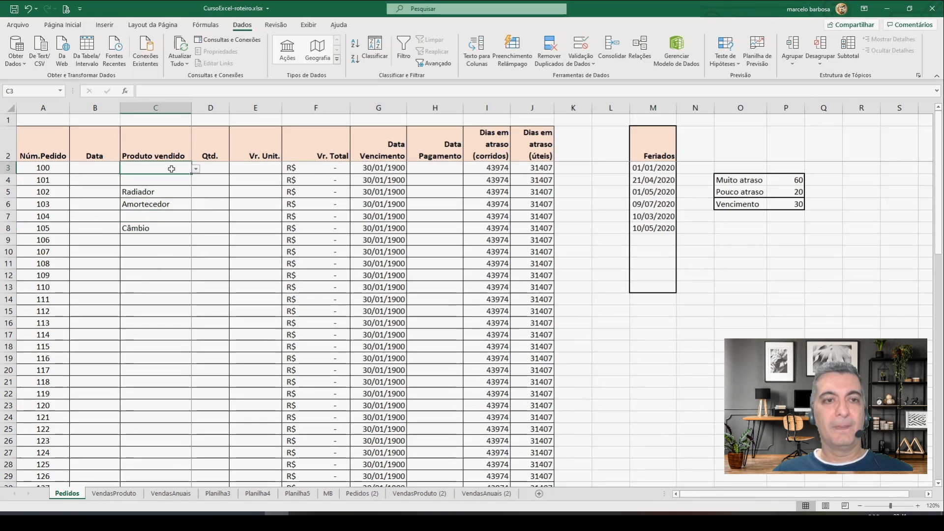
# - In the VendasProduto sheet, insert a row above Volante and enter Vidro as a new product in A23
pyautogui.click(115, 495)
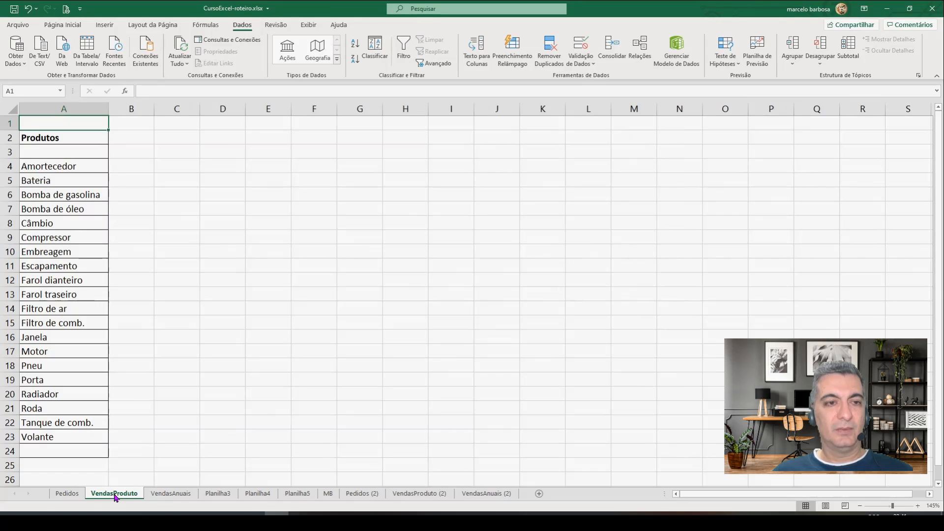
pyautogui.click(77, 277)
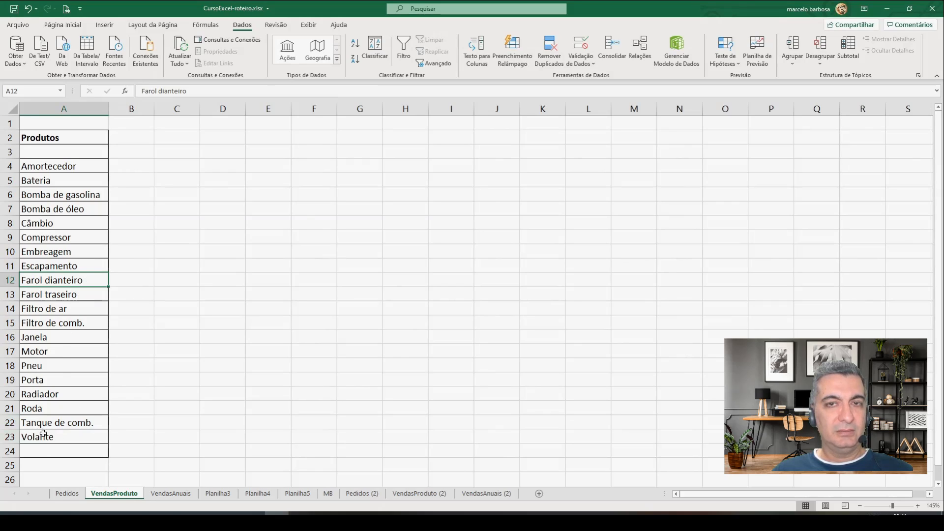
pyautogui.rightClick(7, 437)
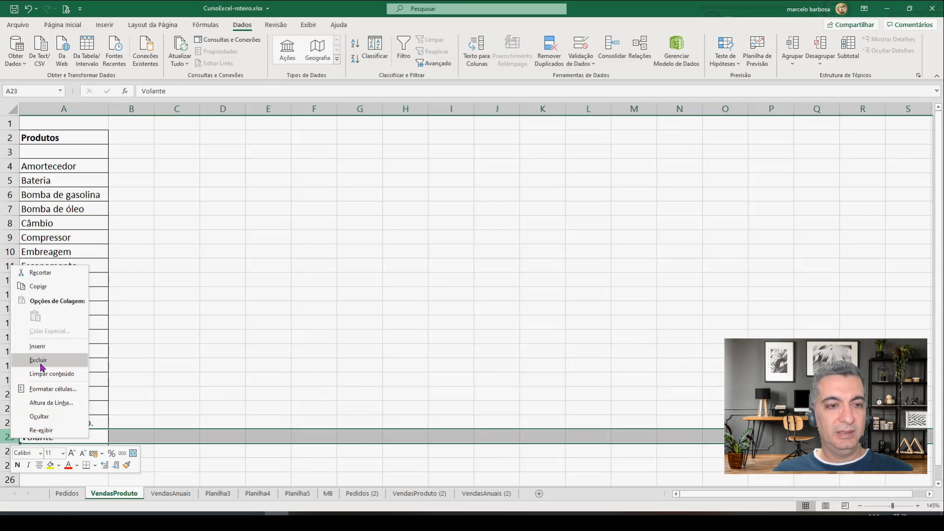
pyautogui.click(42, 347)
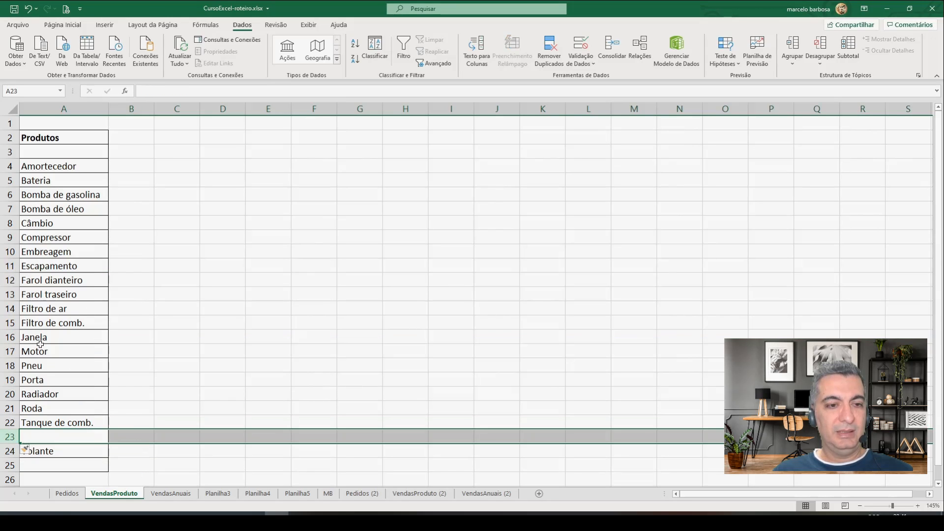
pyautogui.click(59, 436)
pyautogui.write('Vidro')
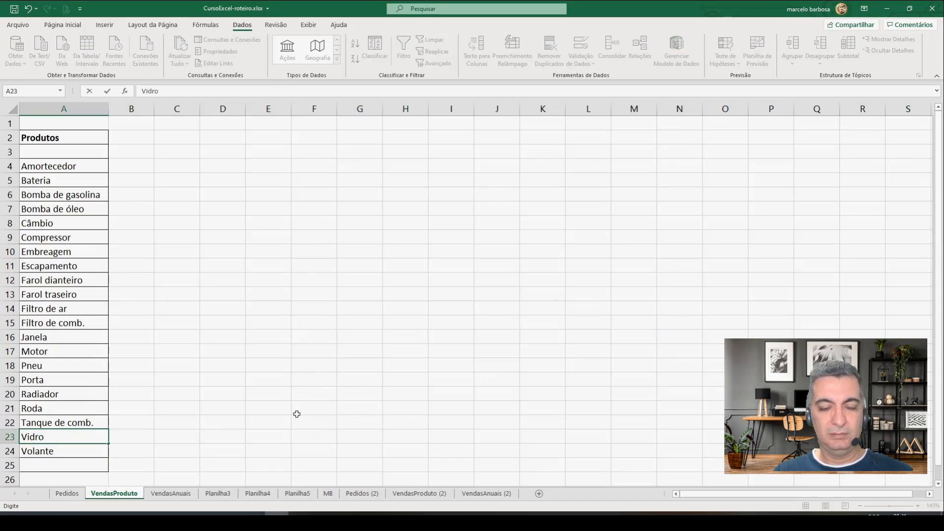
pyautogui.press('Return')
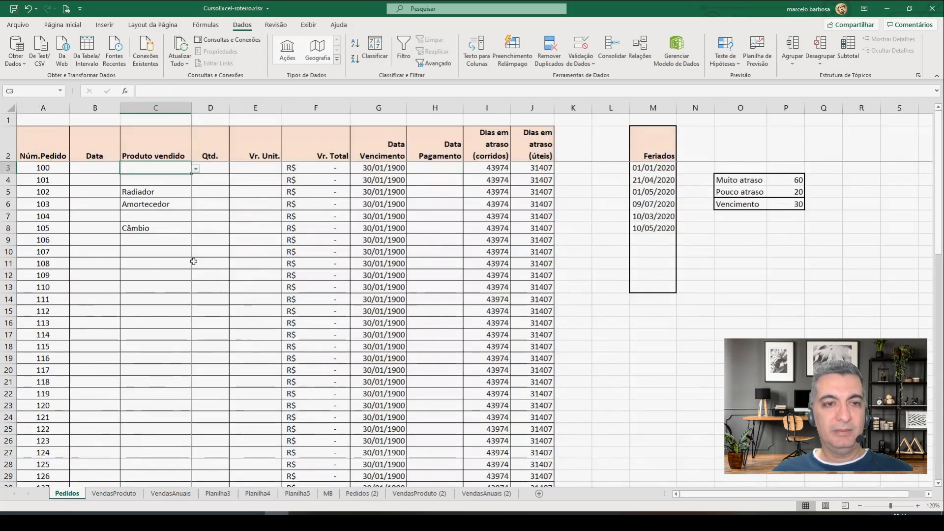
# - In the Pedidos sheet, use the validation list in C9 to choose the product Vidro
pyautogui.click(178, 240)
pyautogui.click(196, 241)
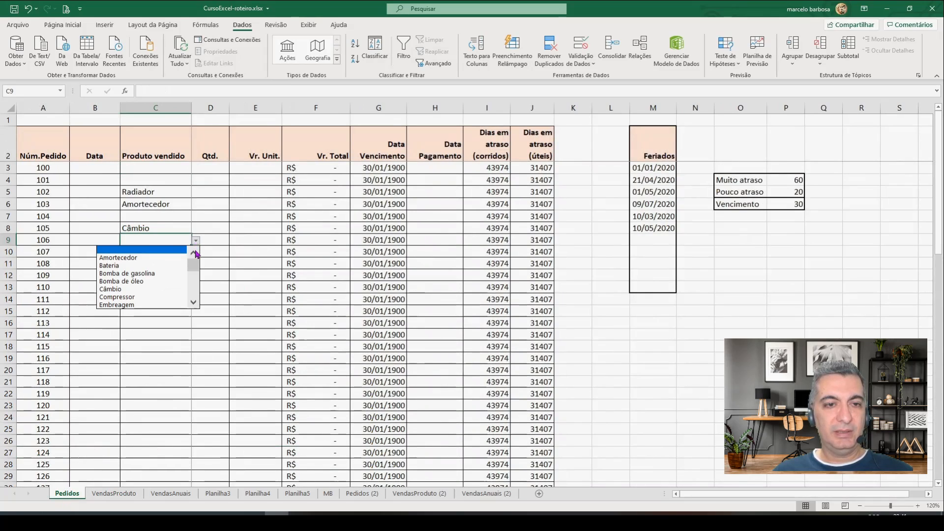
pyautogui.moveTo(194, 258); pyautogui.dragTo(193, 294)
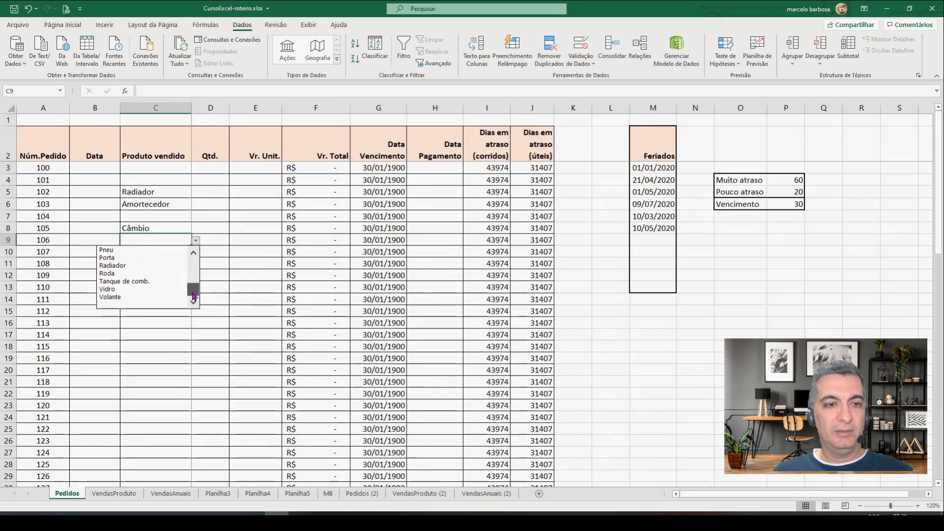
pyautogui.click(123, 289)
pyautogui.click(167, 255)
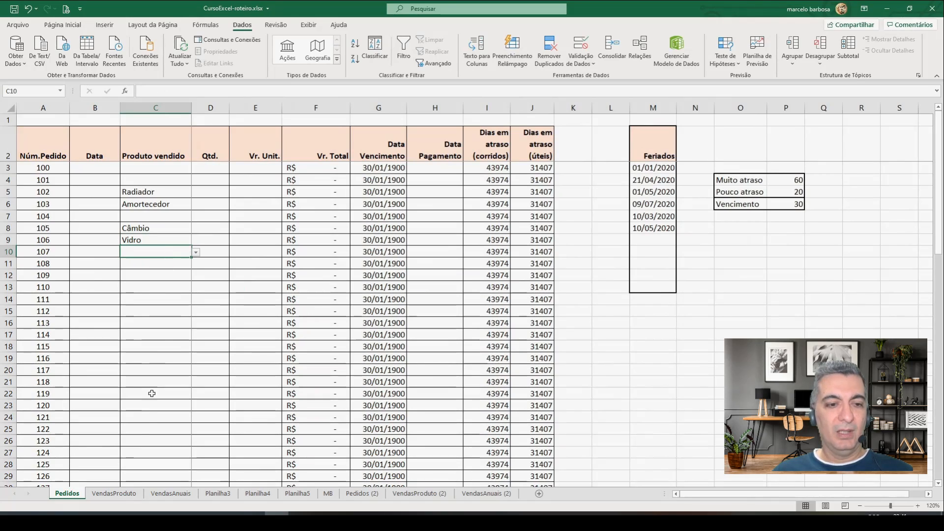
# - In the VendasProduto sheet, examine the product list together with its blank first and last cells, A3 and A25
pyautogui.click(114, 493)
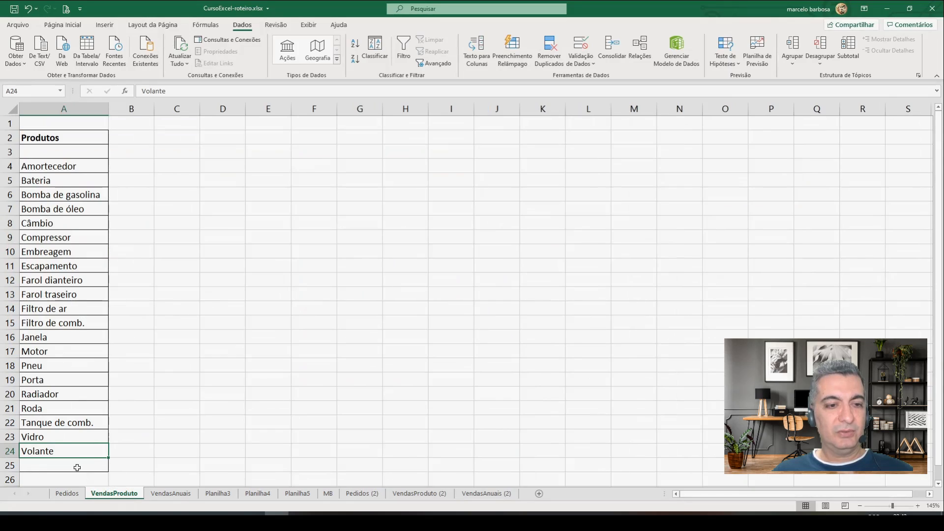
pyautogui.scroll(-2, 95, 447)
pyautogui.click(76, 382)
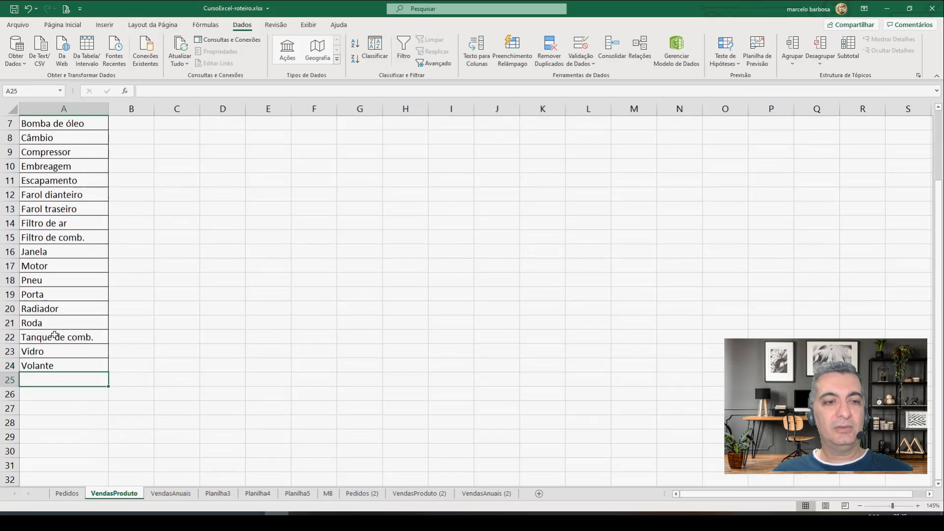
pyautogui.moveTo(57, 323); pyautogui.dragTo(58, 365)
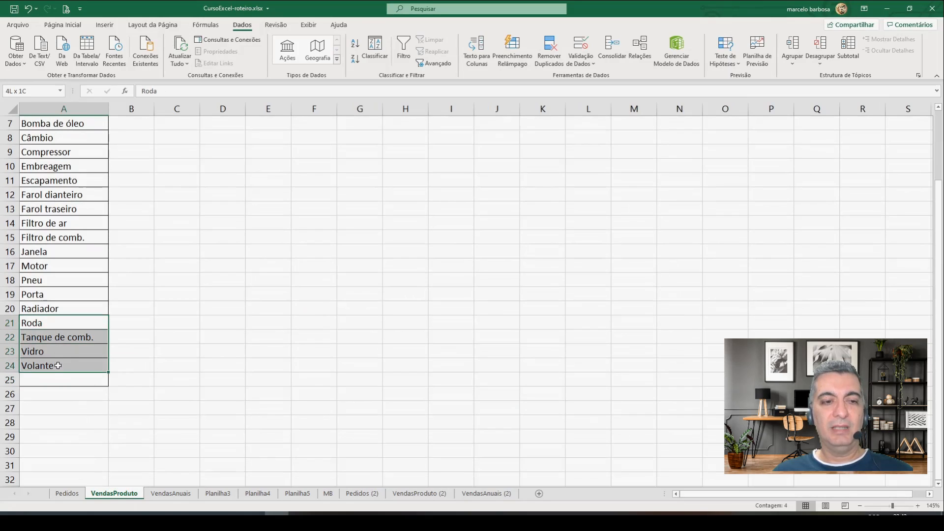
pyautogui.click(36, 379)
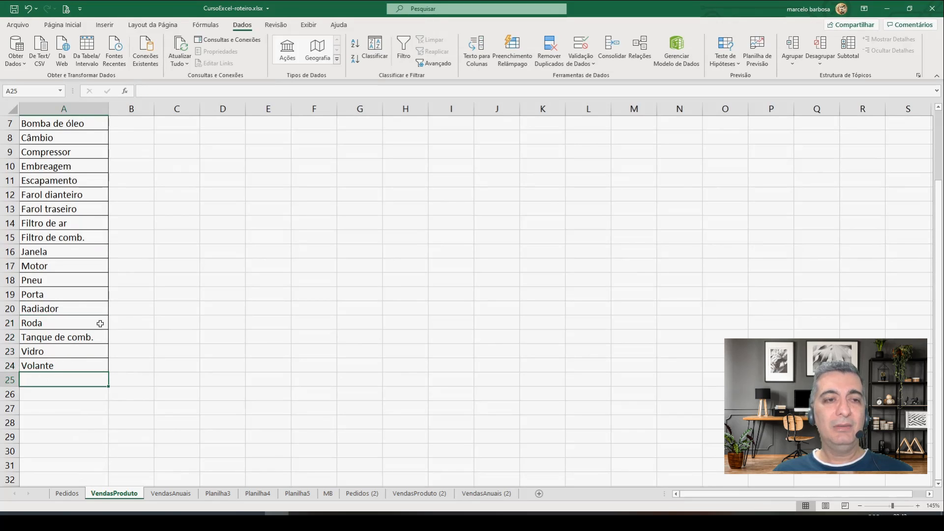
pyautogui.scroll(2, 79, 184)
pyautogui.click(69, 164)
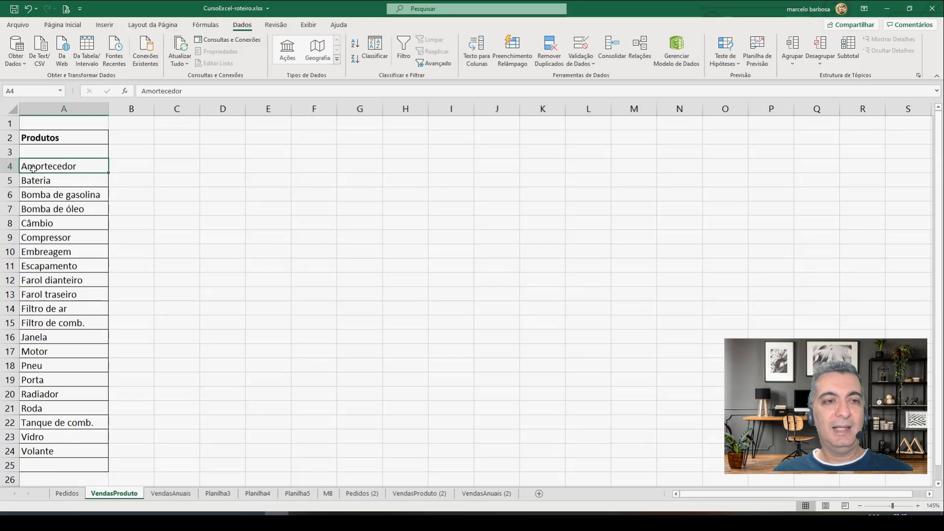
pyautogui.click(42, 154)
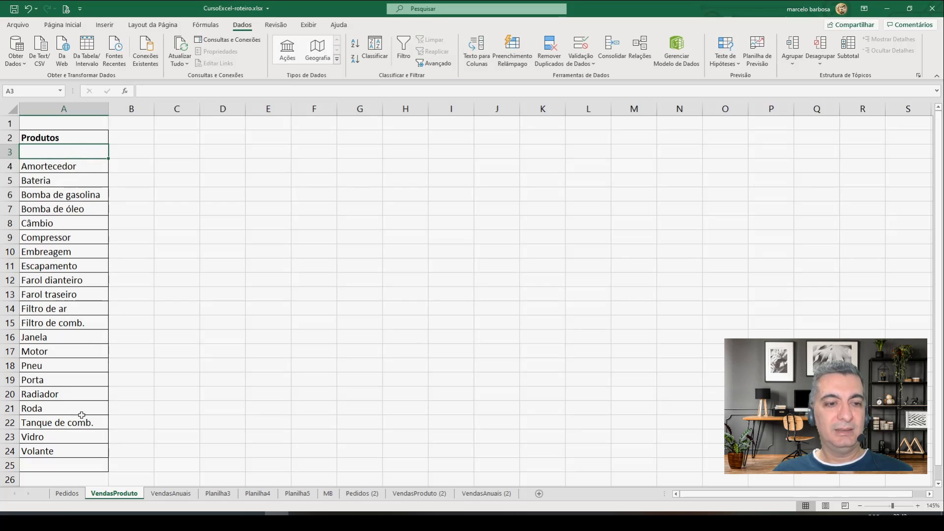
pyautogui.click(78, 463)
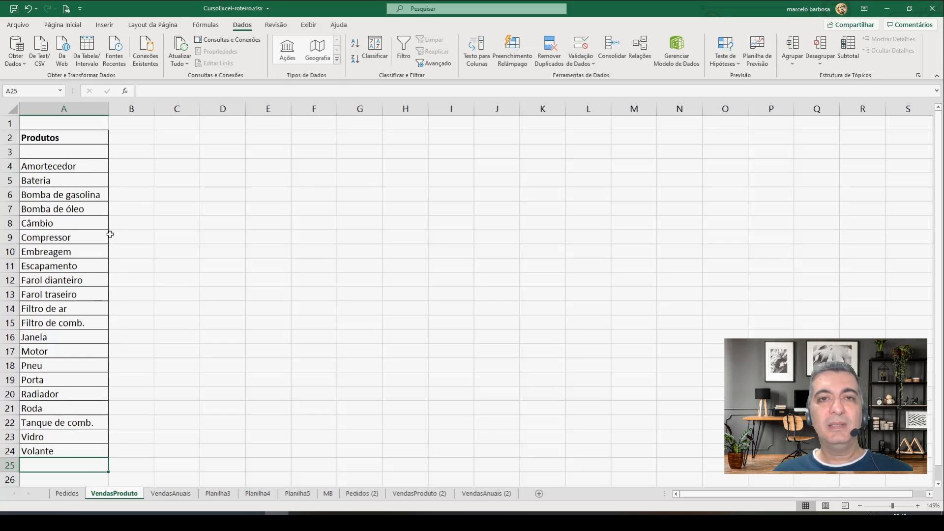
pyautogui.click(61, 238)
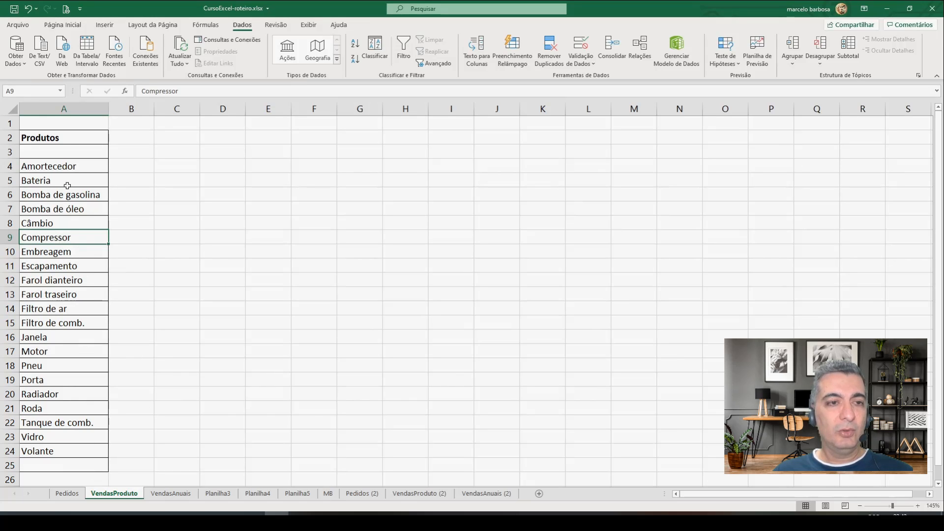
pyautogui.click(72, 152)
pyautogui.click(79, 464)
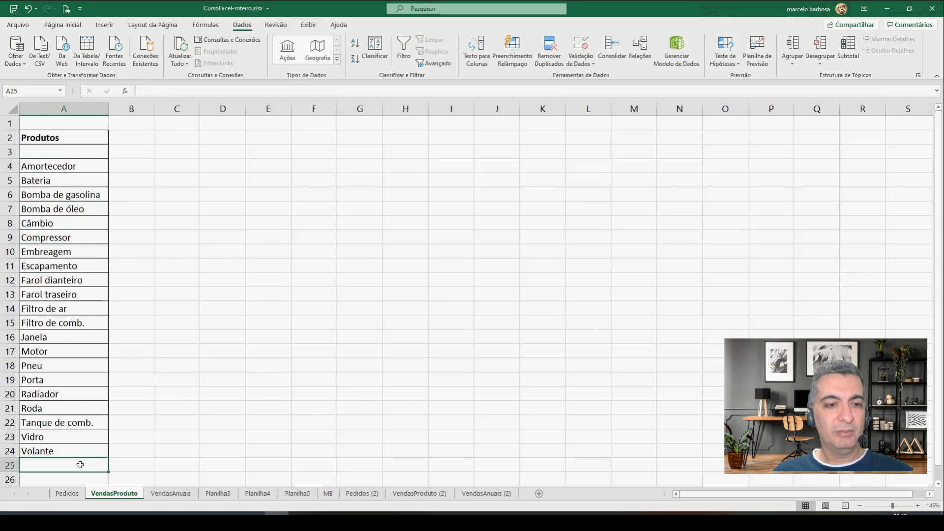
# - In the Pedidos sheet, test the blank entries at the start and end of the validation list in C4
pyautogui.click(67, 494)
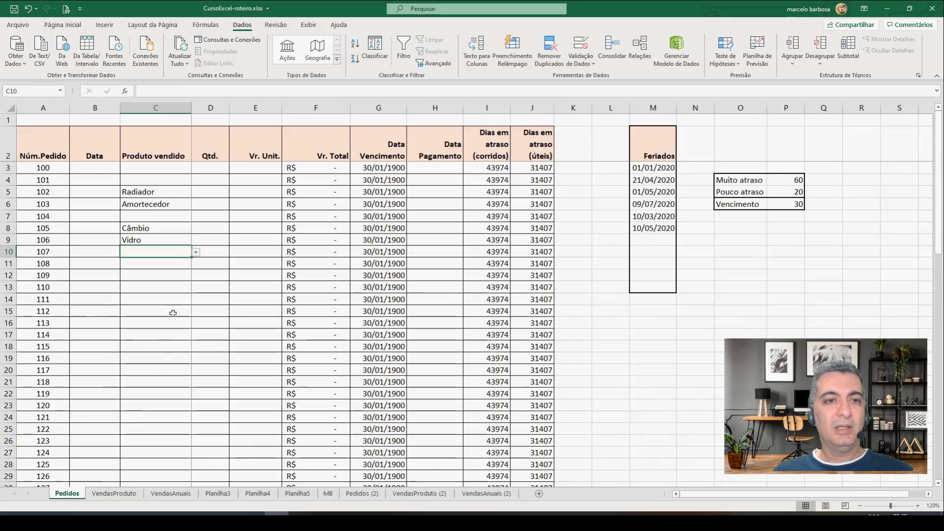
pyautogui.click(171, 181)
pyautogui.click(196, 180)
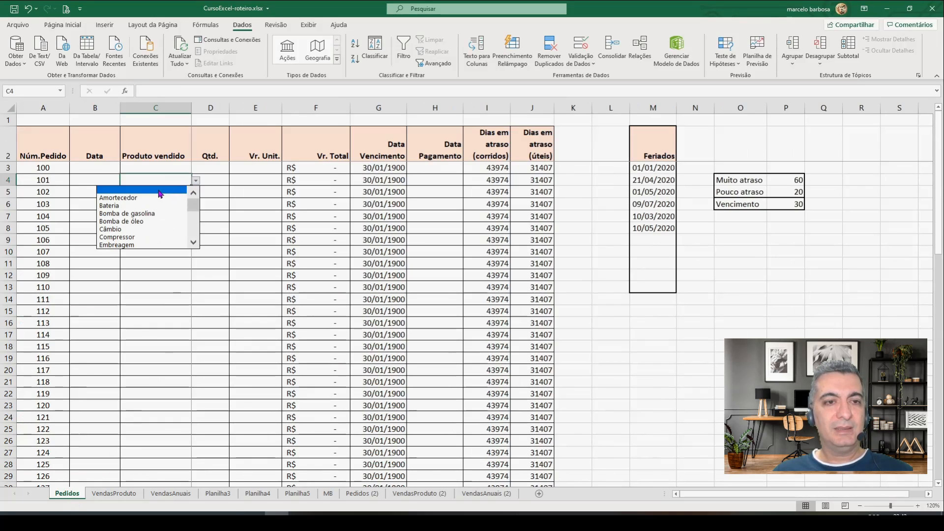
pyautogui.click(159, 193)
pyautogui.click(196, 180)
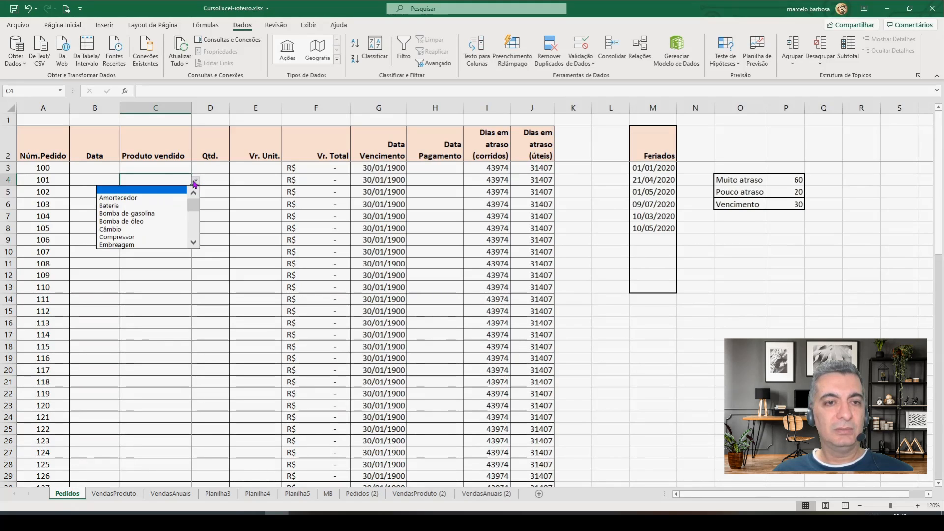
pyautogui.moveTo(195, 209); pyautogui.dragTo(192, 250)
pyautogui.click(137, 246)
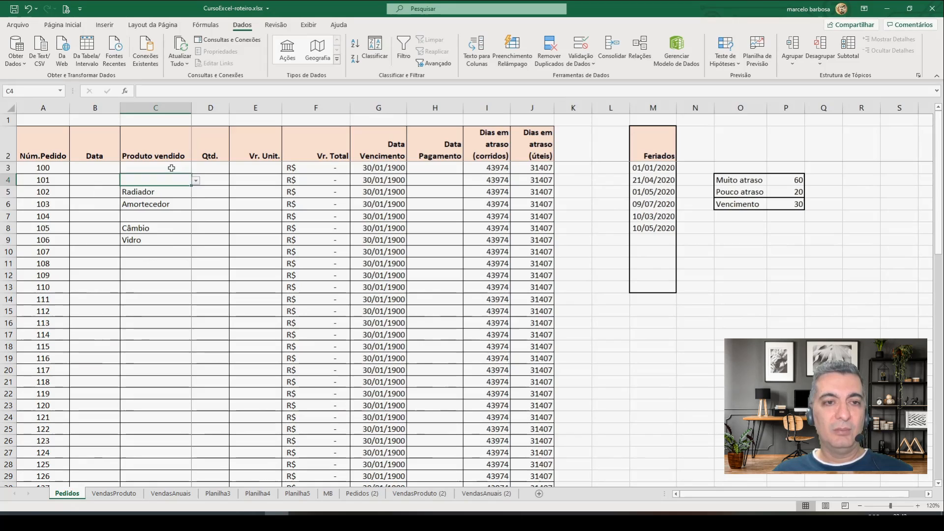
# - Test the blank entry at the end of the list in C3 and the one at the start in C4
pyautogui.click(189, 168)
pyautogui.click(196, 168)
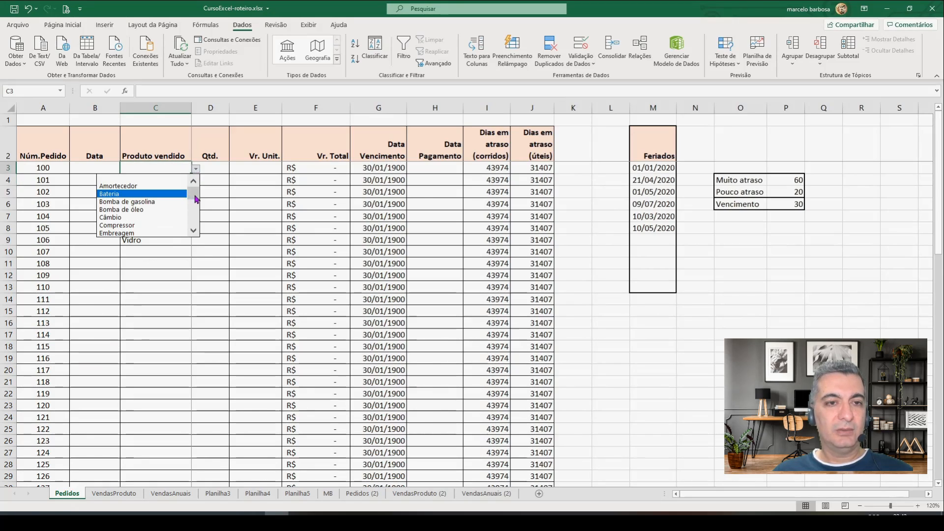
pyautogui.moveTo(195, 197); pyautogui.dragTo(194, 234)
pyautogui.click(154, 234)
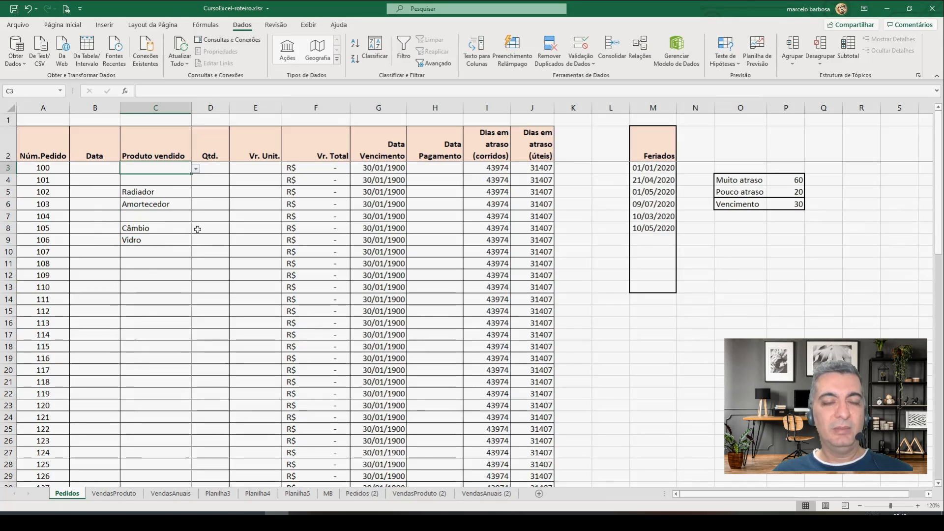
pyautogui.click(180, 180)
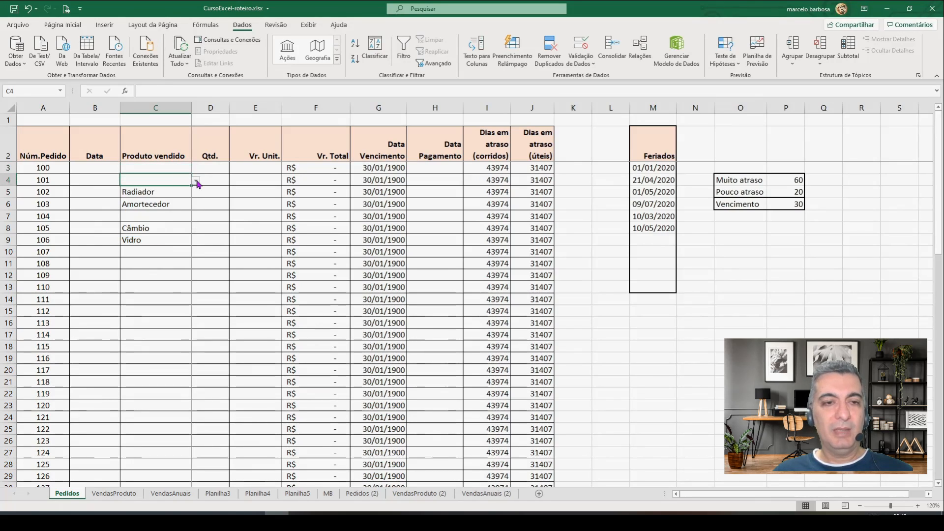
pyautogui.click(195, 181)
pyautogui.click(171, 193)
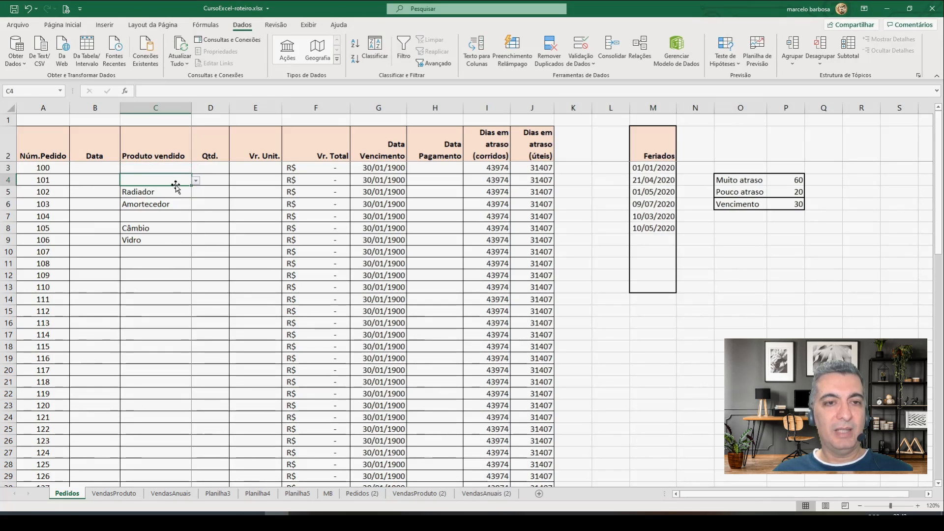
# - In the VendasProduto sheet, check the blank cells A3 and A25, and review the range of Produtos in the Name Manager
pyautogui.click(129, 494)
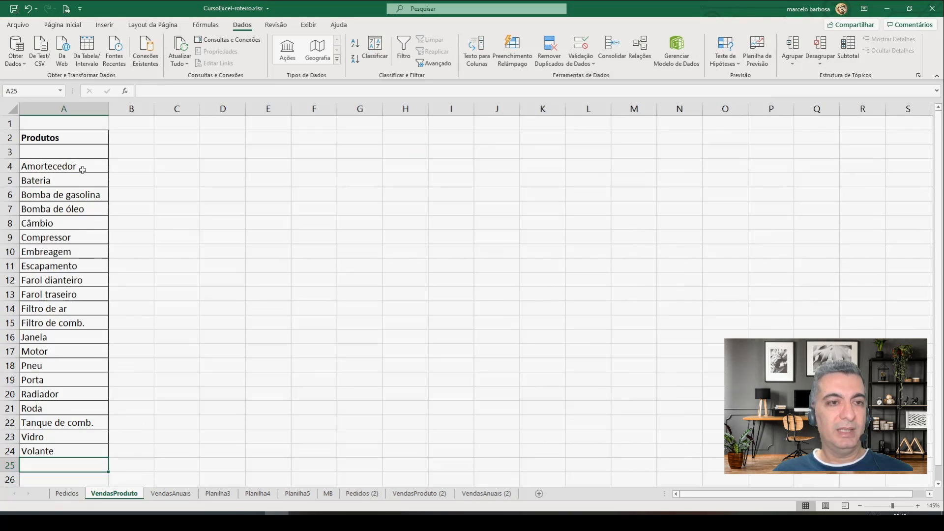
pyautogui.click(83, 152)
pyautogui.click(78, 464)
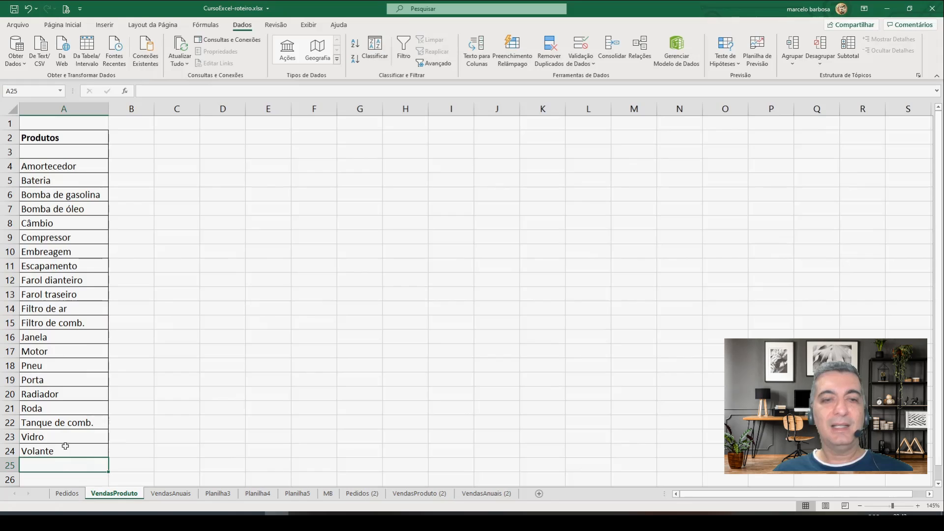
pyautogui.click(72, 167)
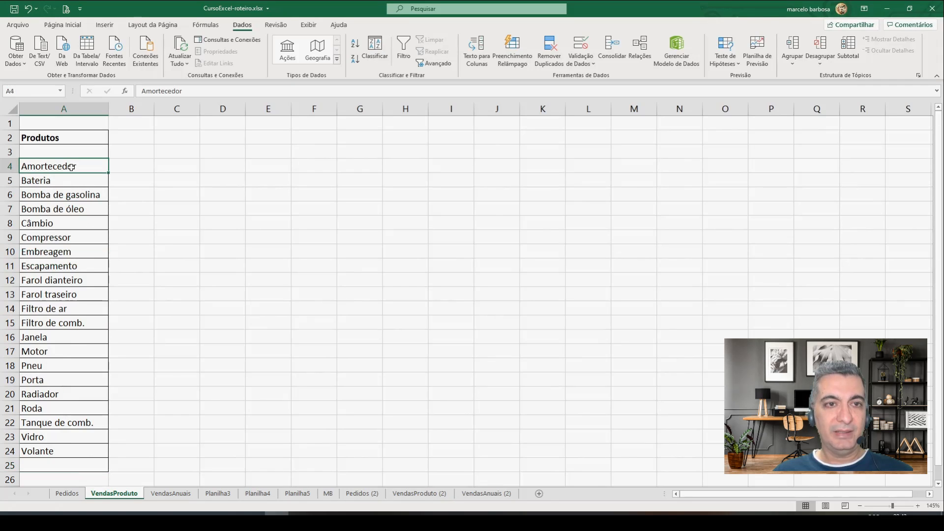
pyautogui.click(205, 25)
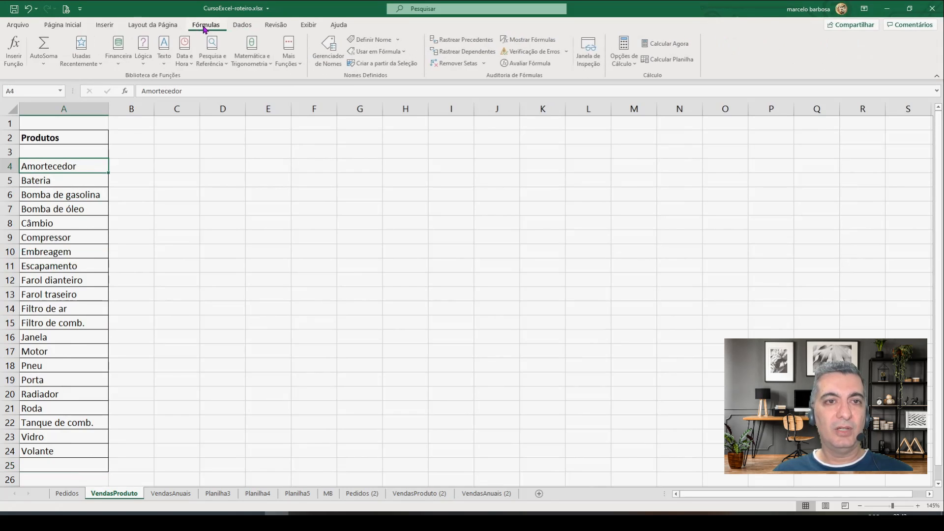
pyautogui.click(333, 65)
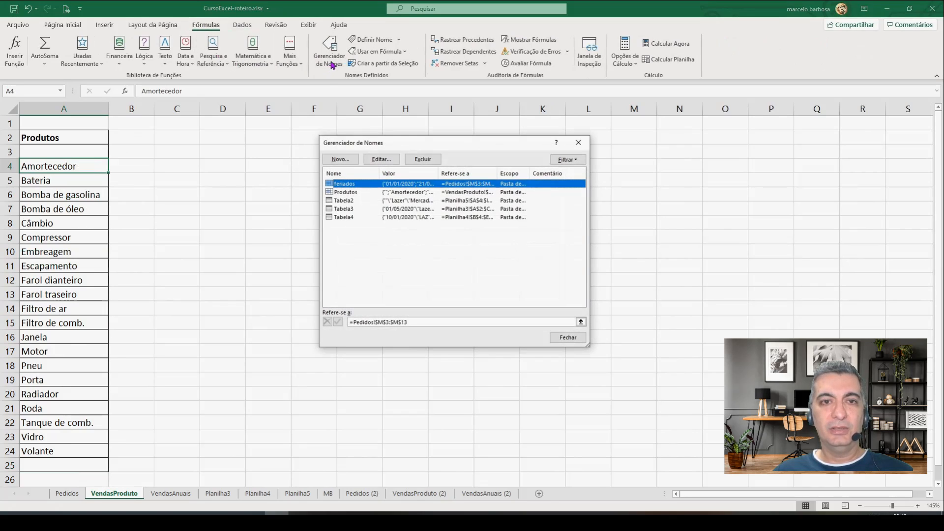
pyautogui.click(351, 193)
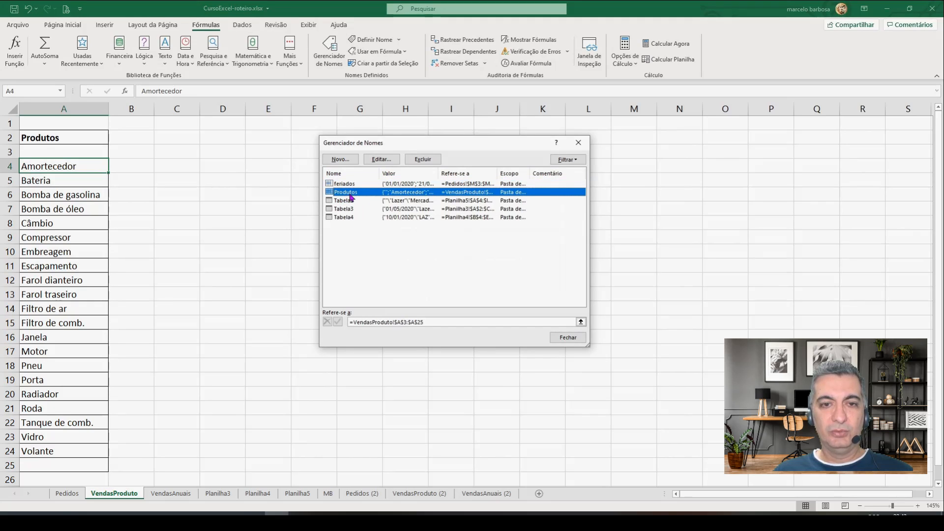
pyautogui.click(402, 322)
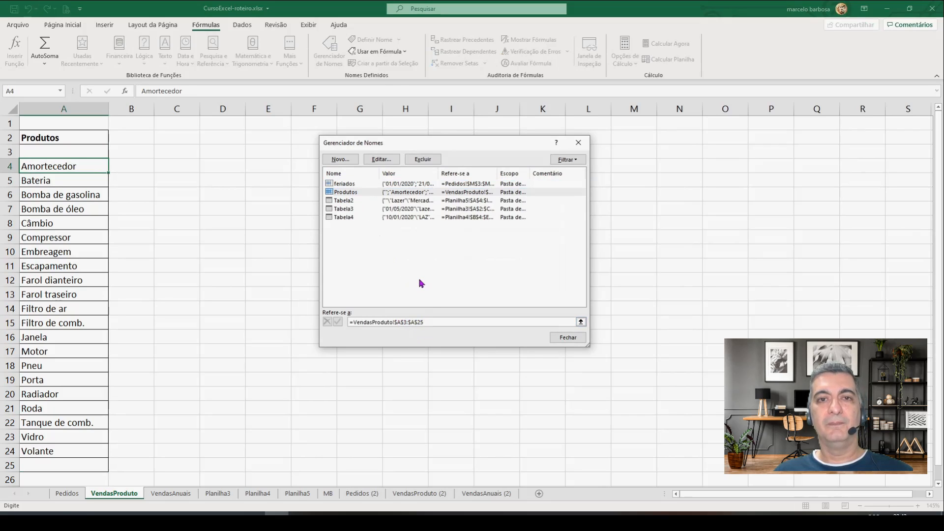
pyautogui.click(568, 337)
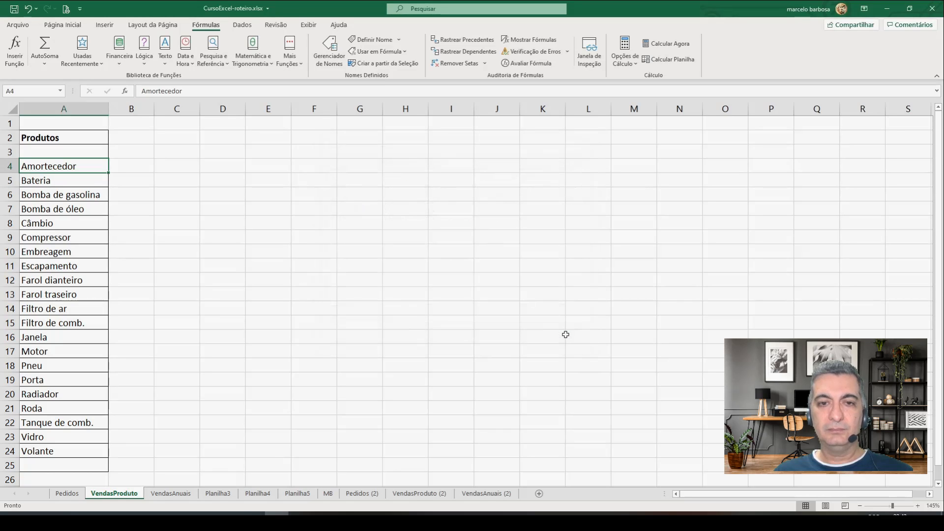
# - In the Pedidos sheet, use the validation list in C7 to choose Filtro de comb
pyautogui.click(66, 493)
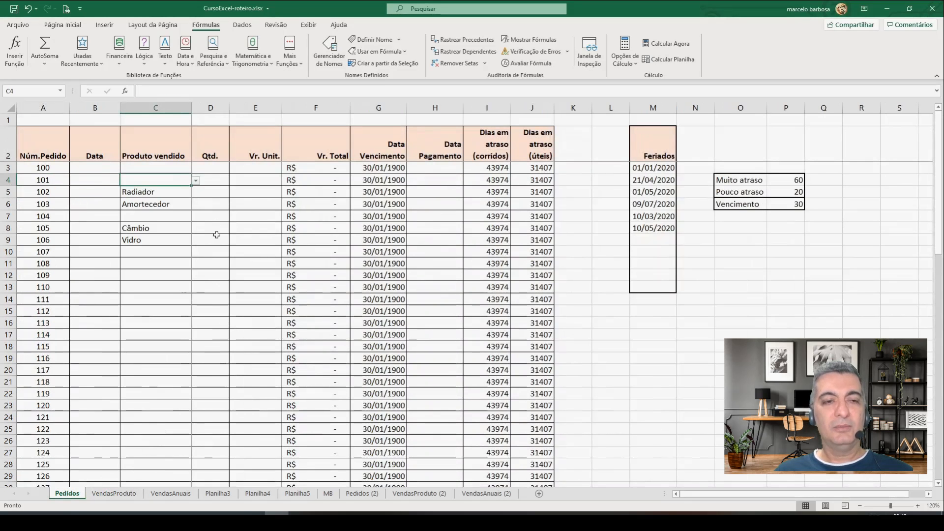
pyautogui.click(98, 179)
pyautogui.click(219, 179)
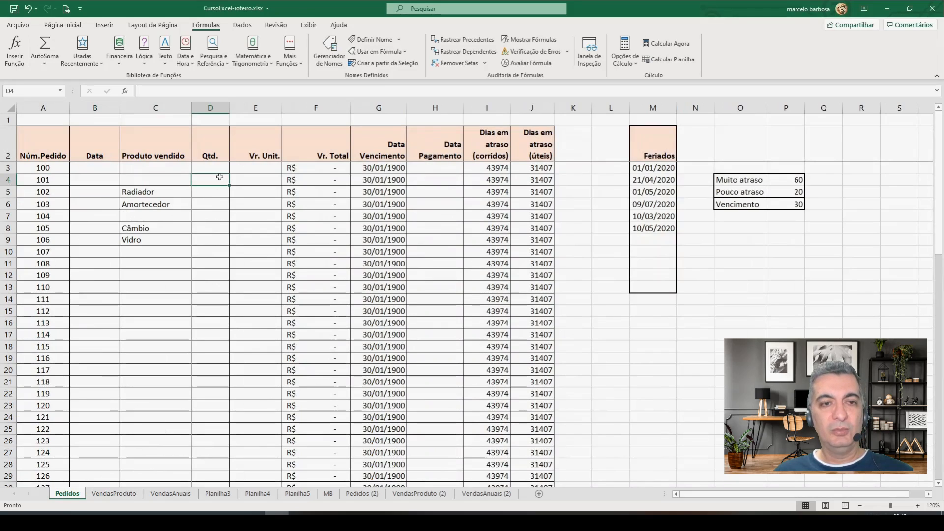
pyautogui.click(158, 191)
pyautogui.click(160, 217)
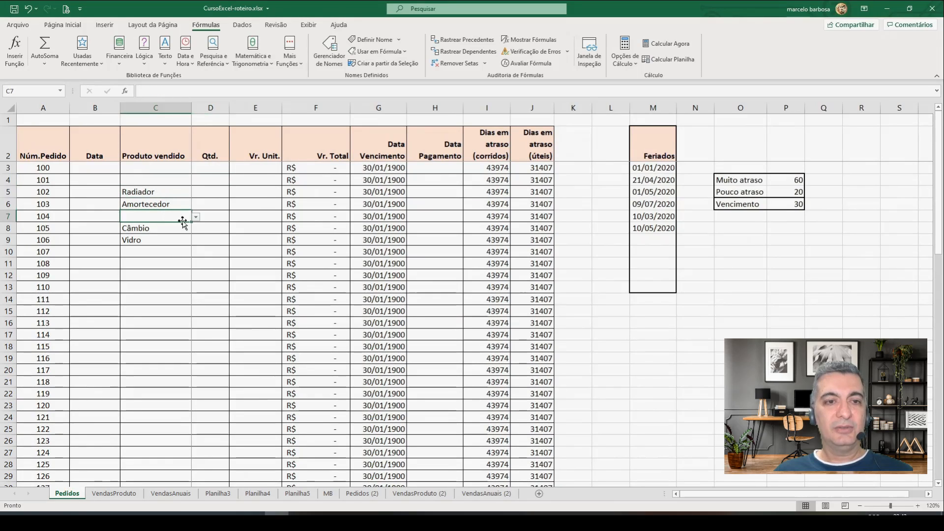
pyautogui.click(195, 217)
pyautogui.click(194, 247)
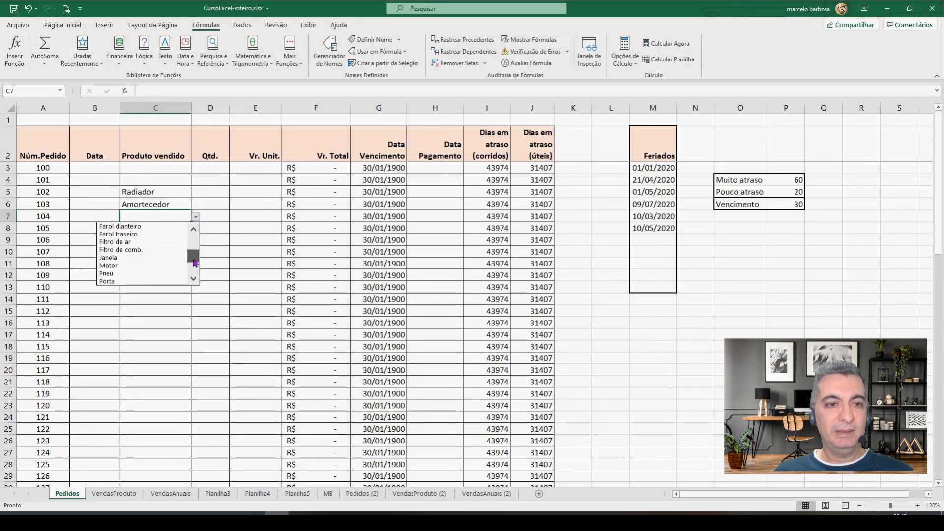
pyautogui.click(182, 247)
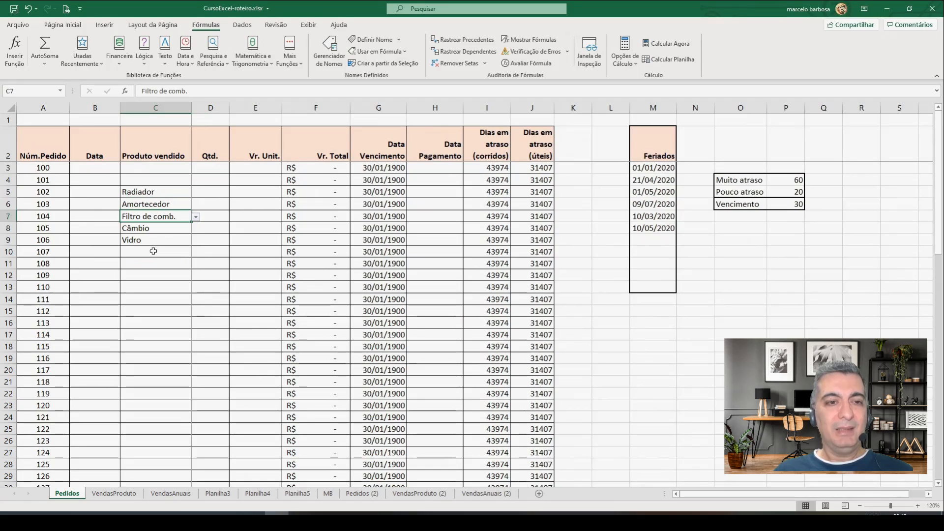
pyautogui.click(153, 252)
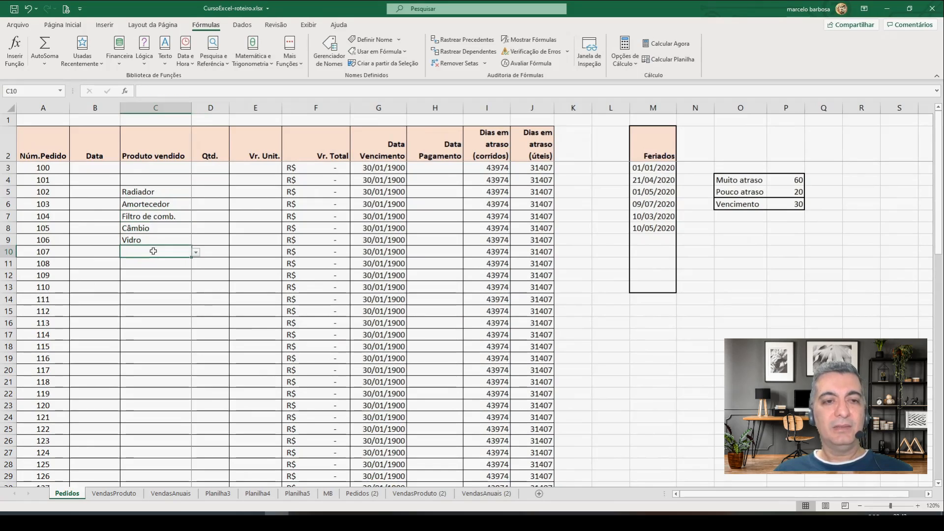
# - In the Pedidos sheet, use the validation list in C4 to choose Bateria
pyautogui.click(176, 217)
pyautogui.click(183, 179)
pyautogui.click(196, 181)
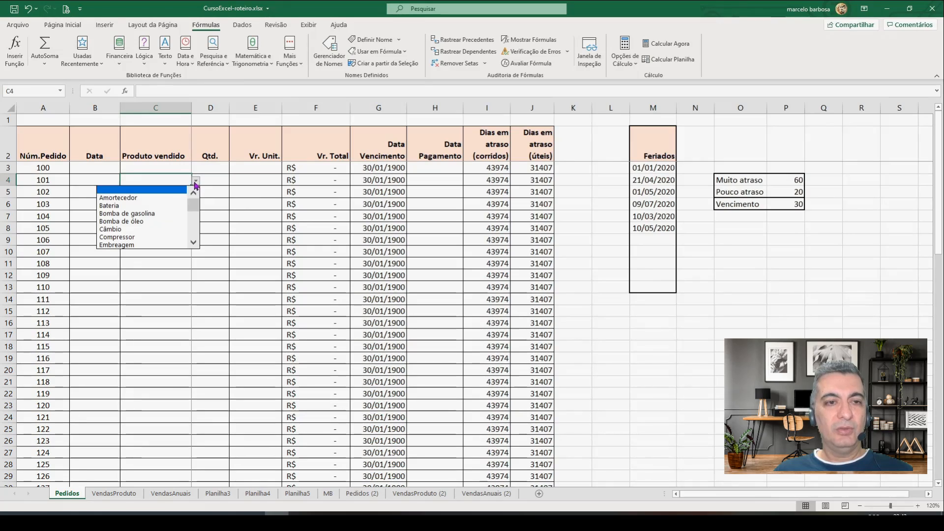
pyautogui.click(143, 206)
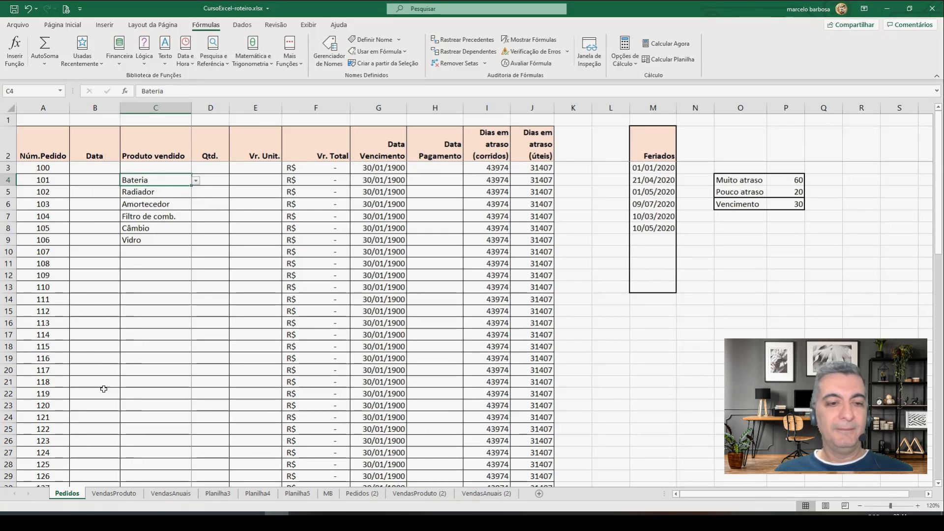
# - In the VendasProduto sheet, examine the product entries from Amortecedor to Bomba de óleo and the empty cells beside them
pyautogui.click(114, 493)
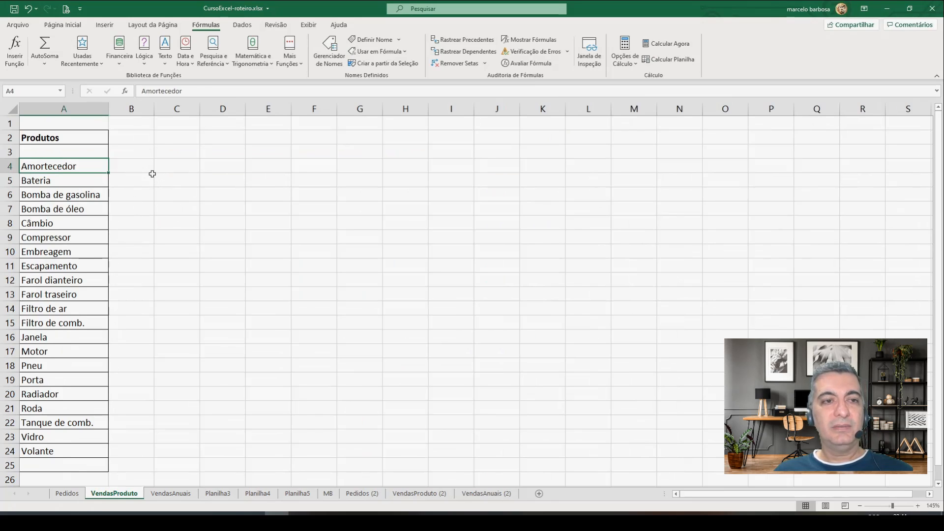
pyautogui.click(136, 165)
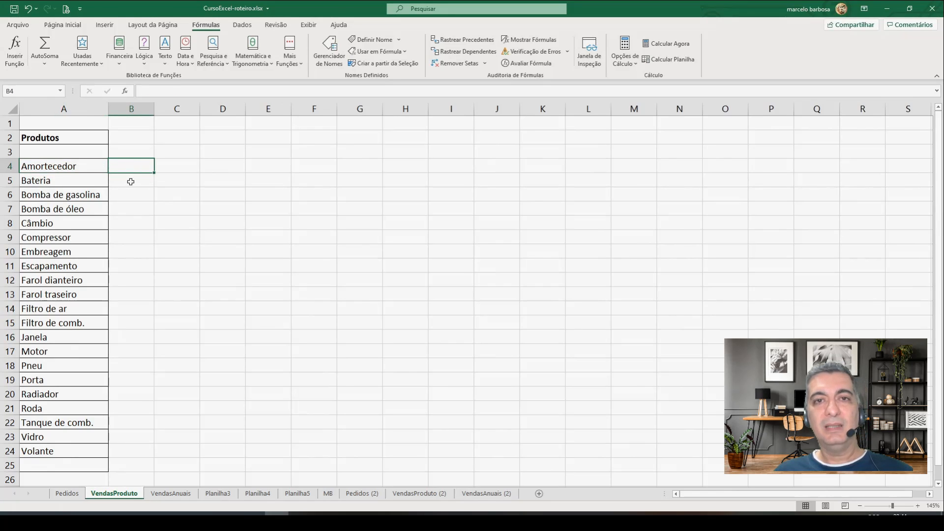
pyautogui.click(130, 181)
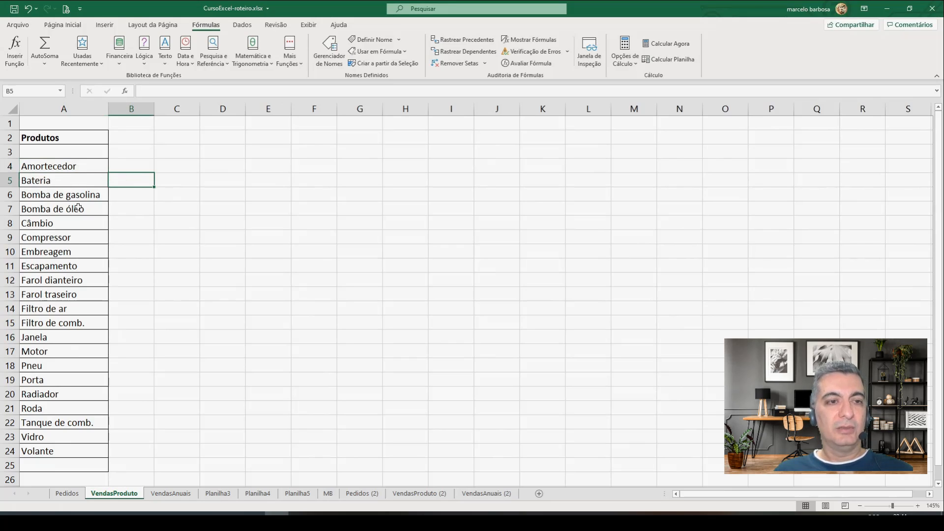
pyautogui.click(41, 180)
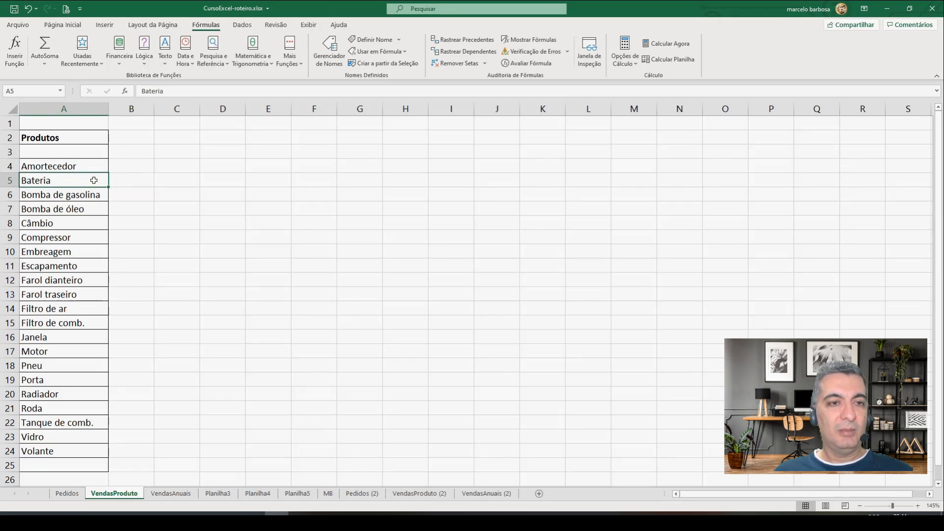
pyautogui.click(126, 179)
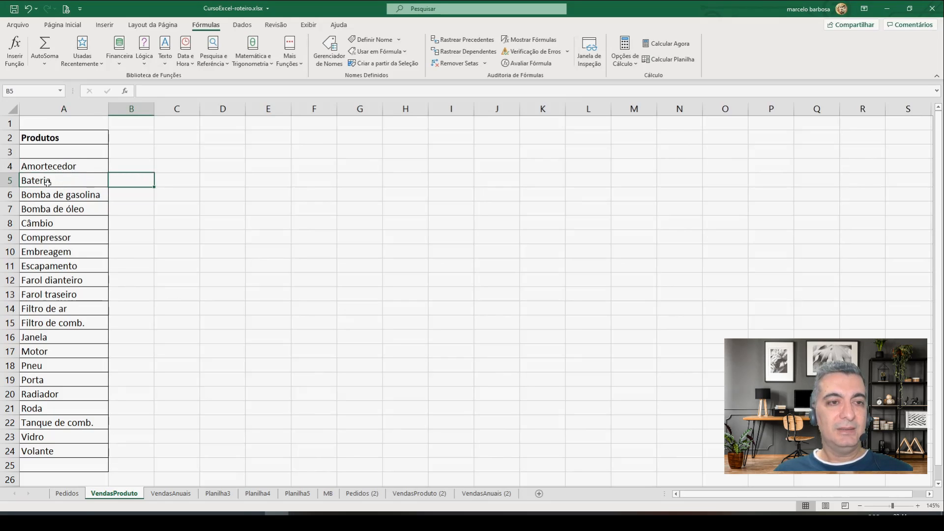
pyautogui.click(65, 181)
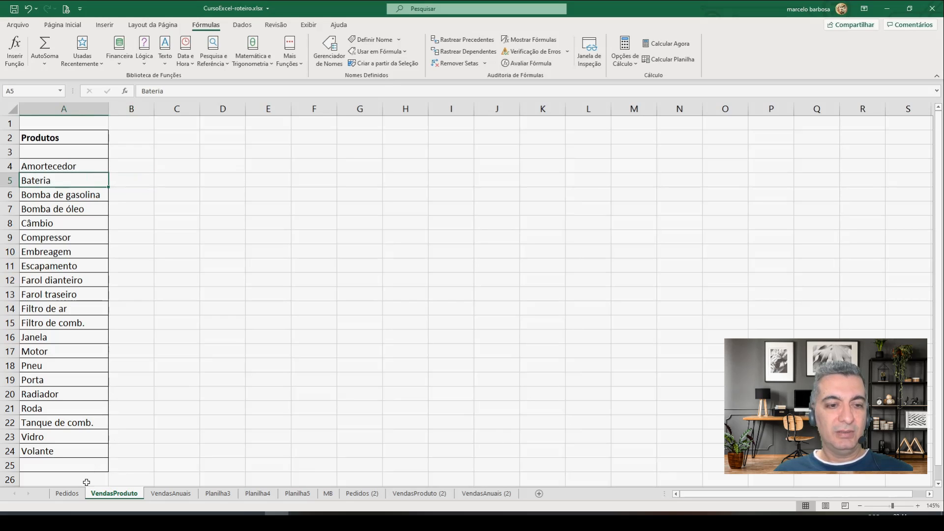
pyautogui.click(68, 493)
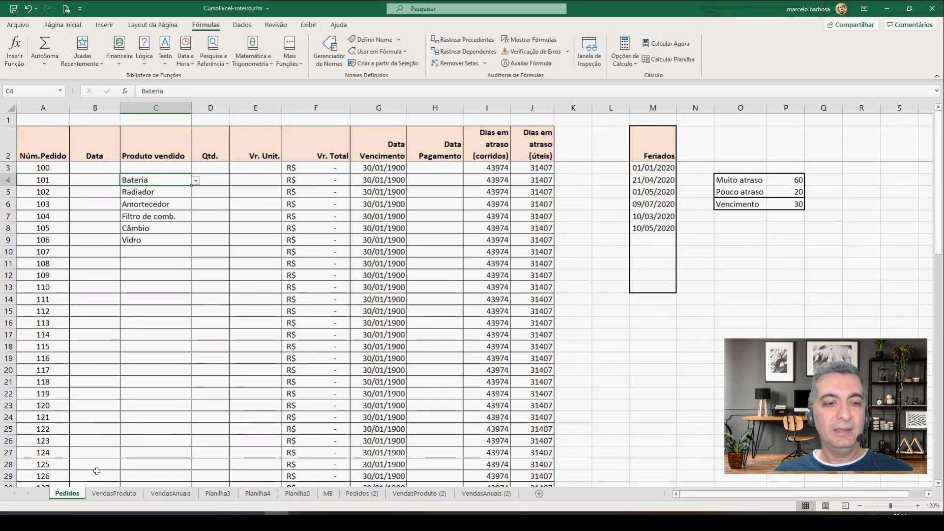
pyautogui.click(114, 493)
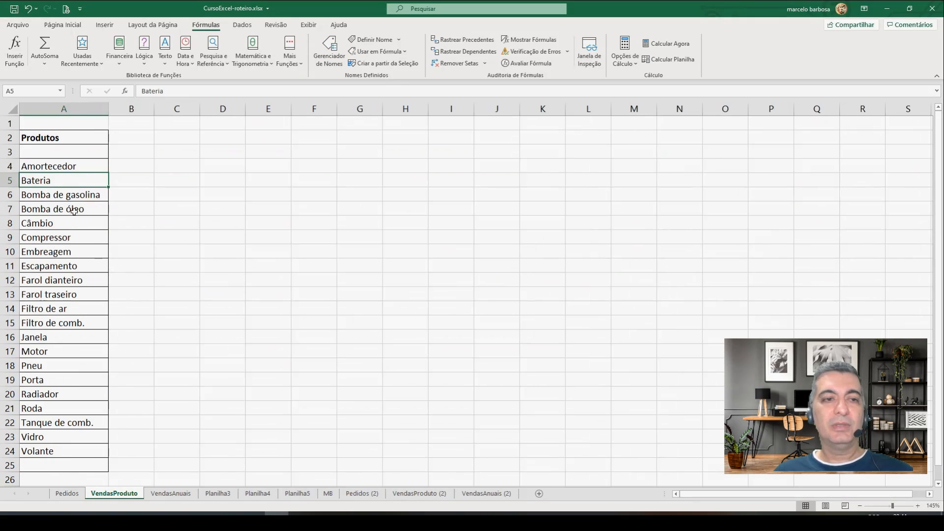
pyautogui.click(131, 179)
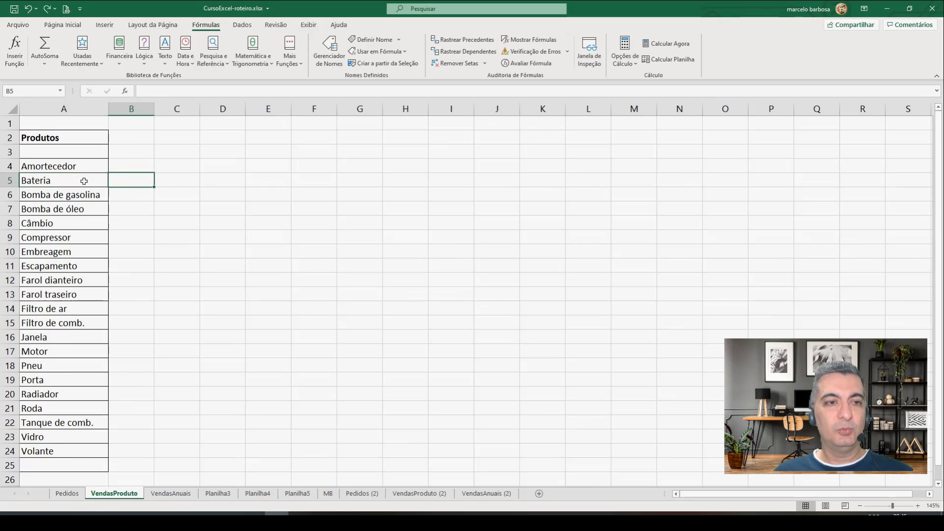
pyautogui.click(81, 206)
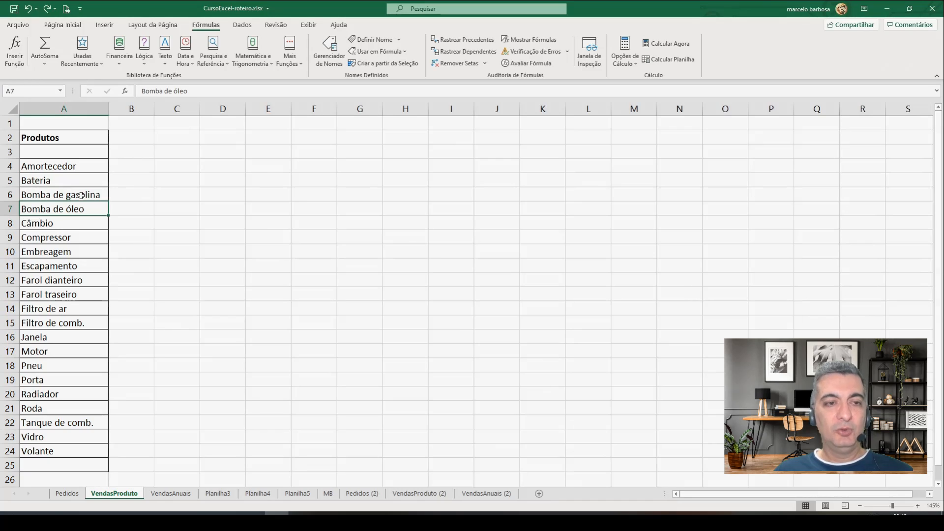
pyautogui.click(81, 195)
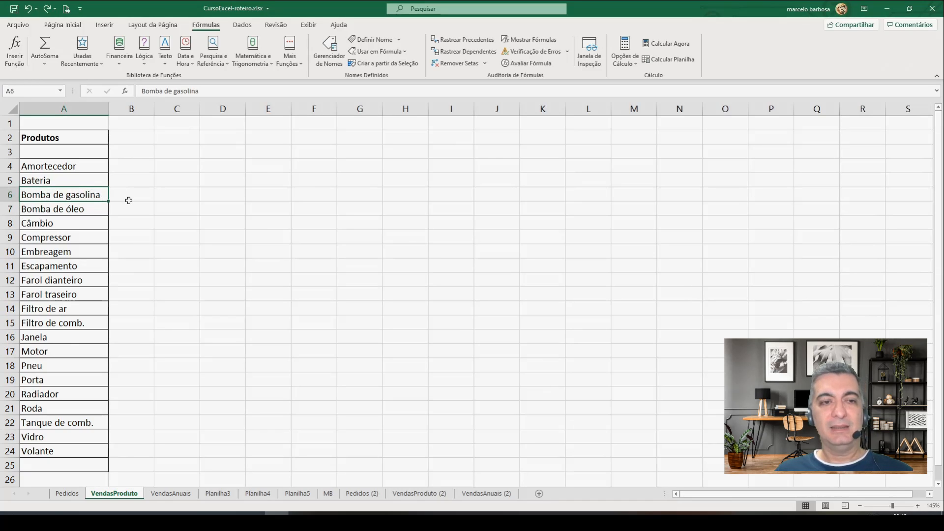
# - Review the products sold in C6:C9 of the Pedidos sheet against the product list in the VendasProduto sheet
pyautogui.click(67, 493)
pyautogui.click(166, 205)
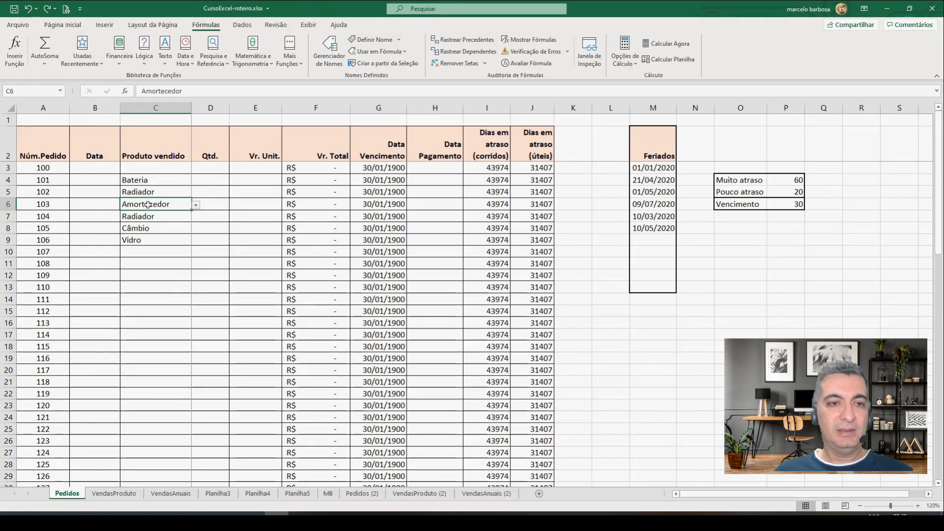
pyautogui.click(147, 216)
pyautogui.click(155, 229)
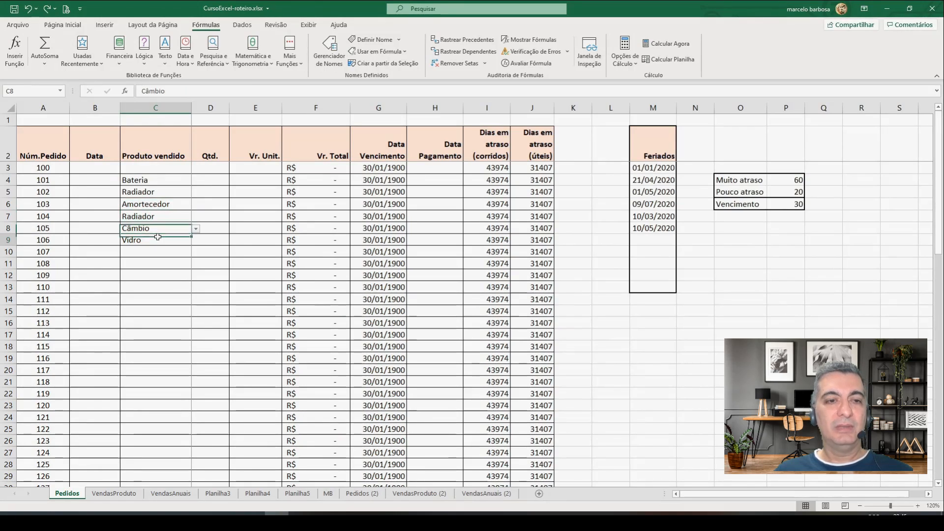
pyautogui.click(155, 241)
pyautogui.click(114, 493)
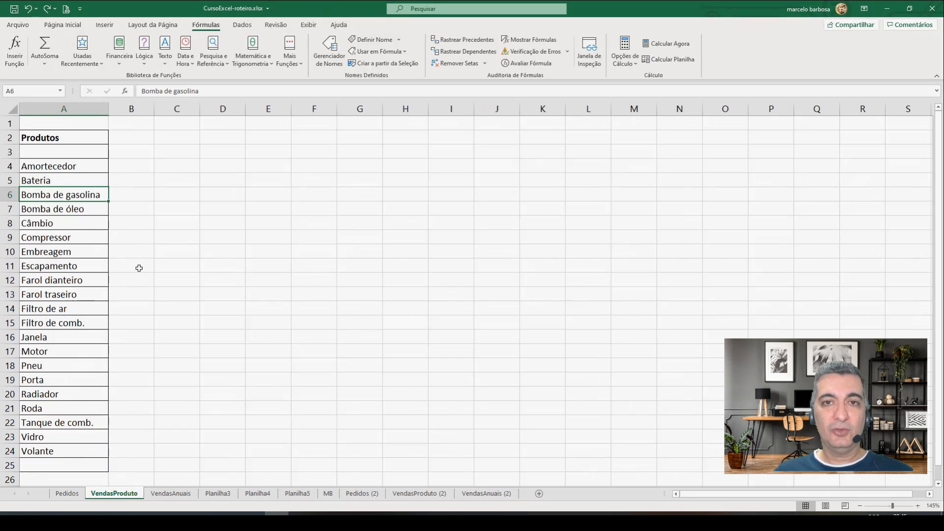
# - In the Pedidos sheet, use the validation list in C6 to choose Câmbio
pyautogui.click(67, 493)
pyautogui.click(185, 204)
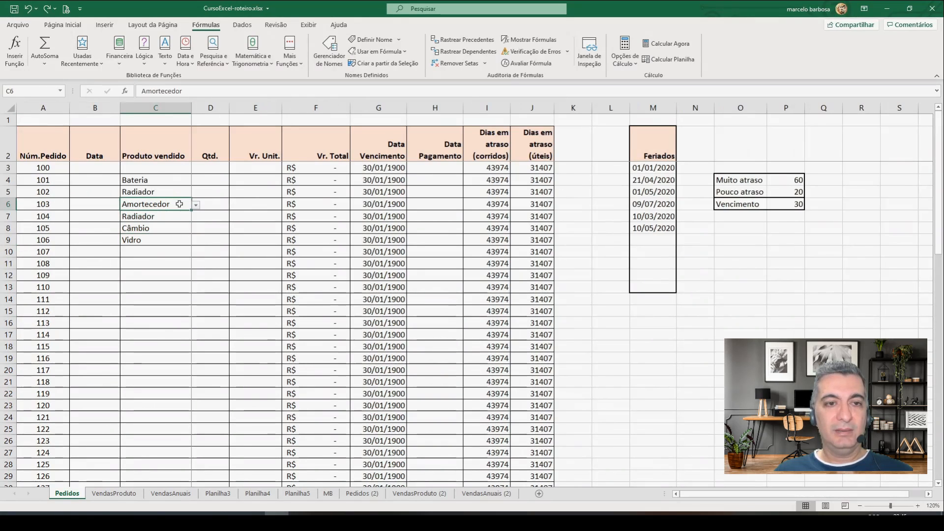
pyautogui.click(196, 204)
pyautogui.click(142, 245)
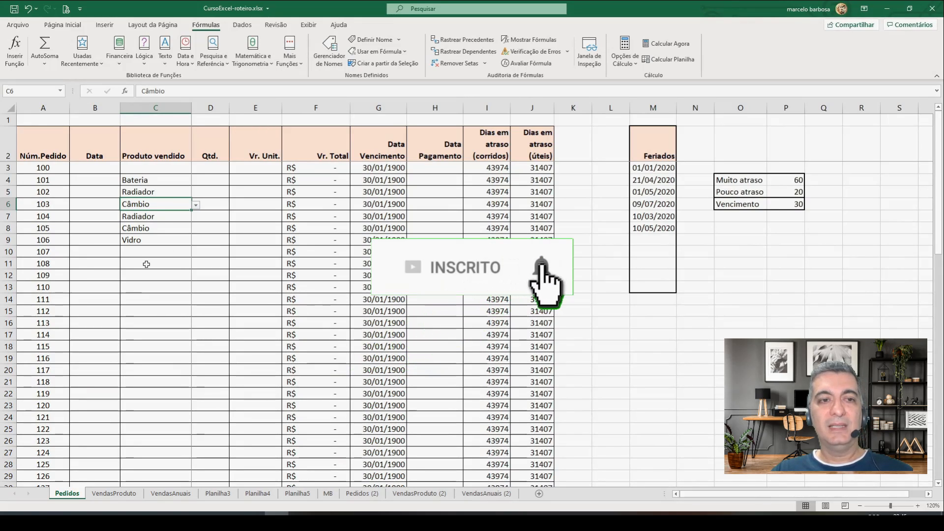
# - Review the date, product and quantity cells of order 102 and the products sold in C6:C9
pyautogui.click(94, 192)
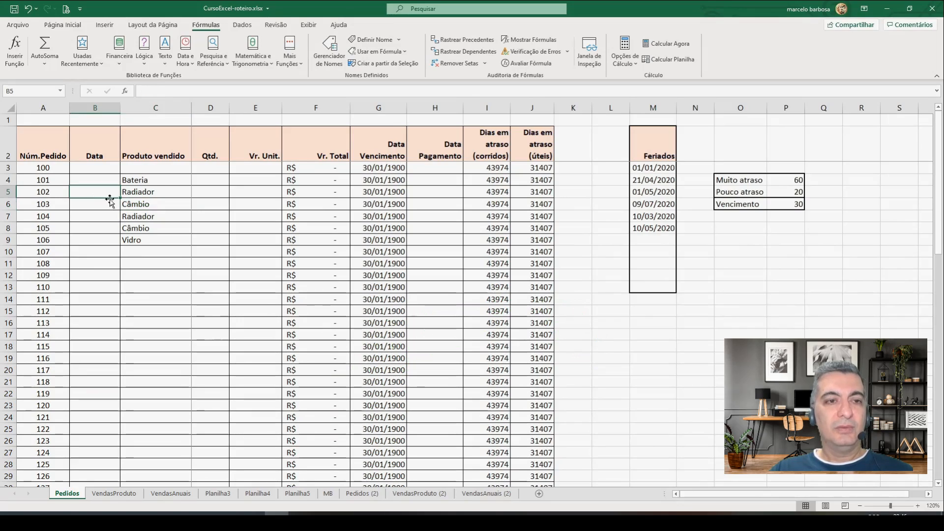
pyautogui.click(151, 194)
pyautogui.click(214, 193)
pyautogui.click(95, 192)
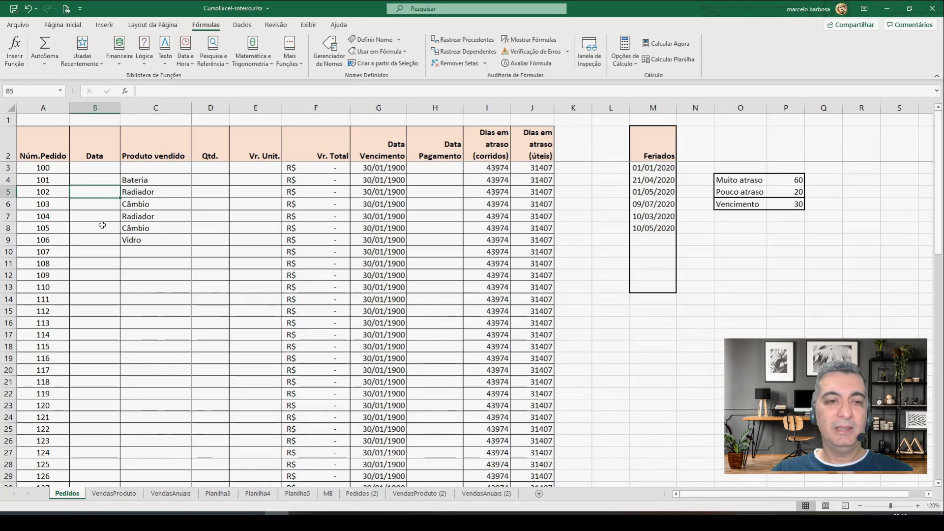
pyautogui.click(147, 204)
pyautogui.click(155, 215)
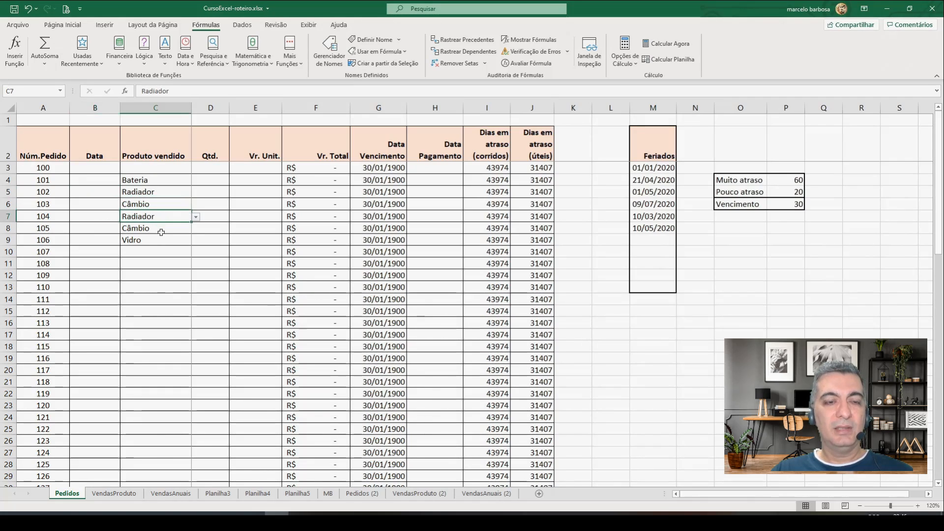
pyautogui.click(162, 228)
pyautogui.click(163, 244)
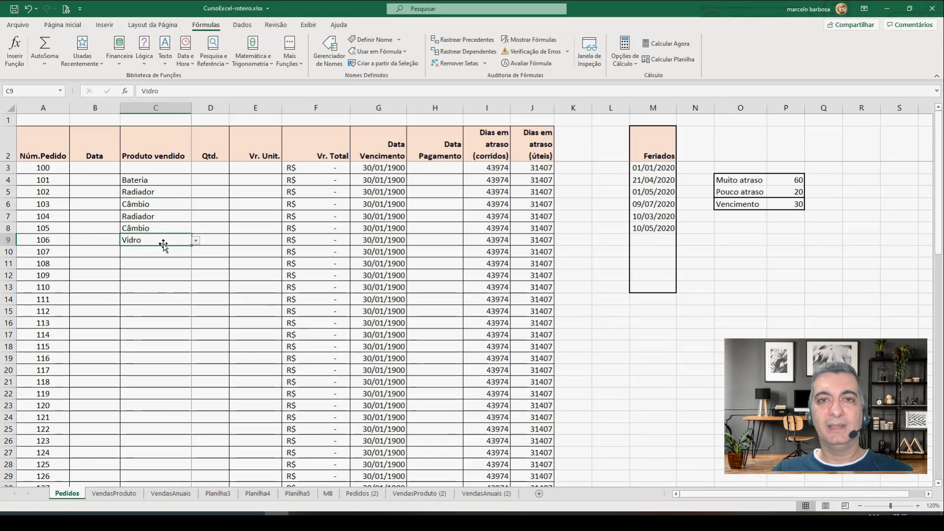